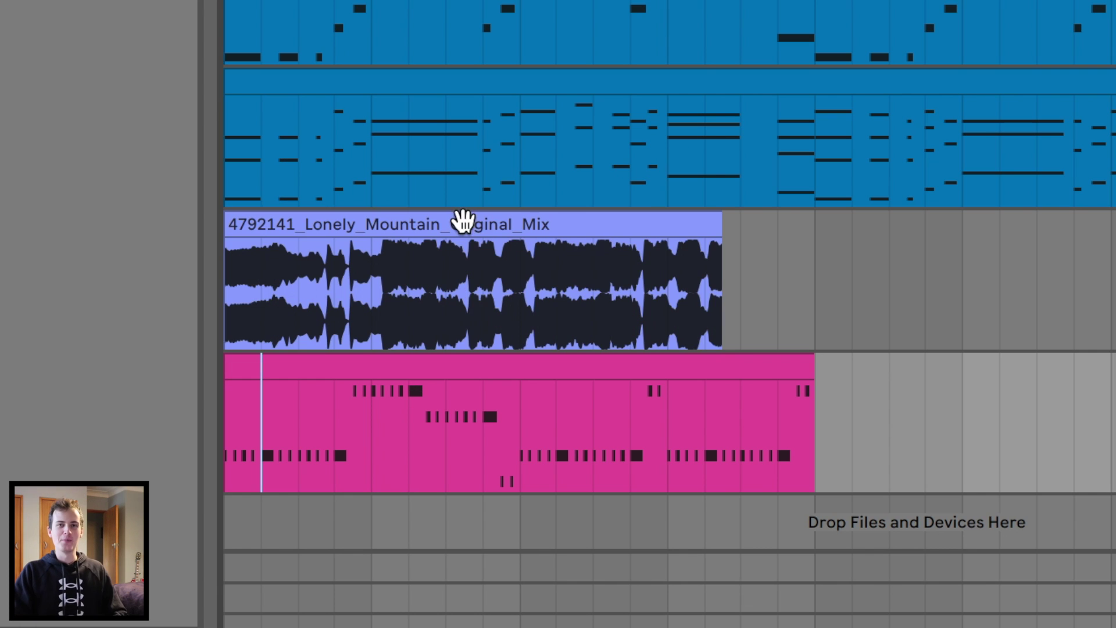
Step: Select the Lonely Mountain reference clip, show the lead track's Serum devices and play the arrangement
click(463, 220)
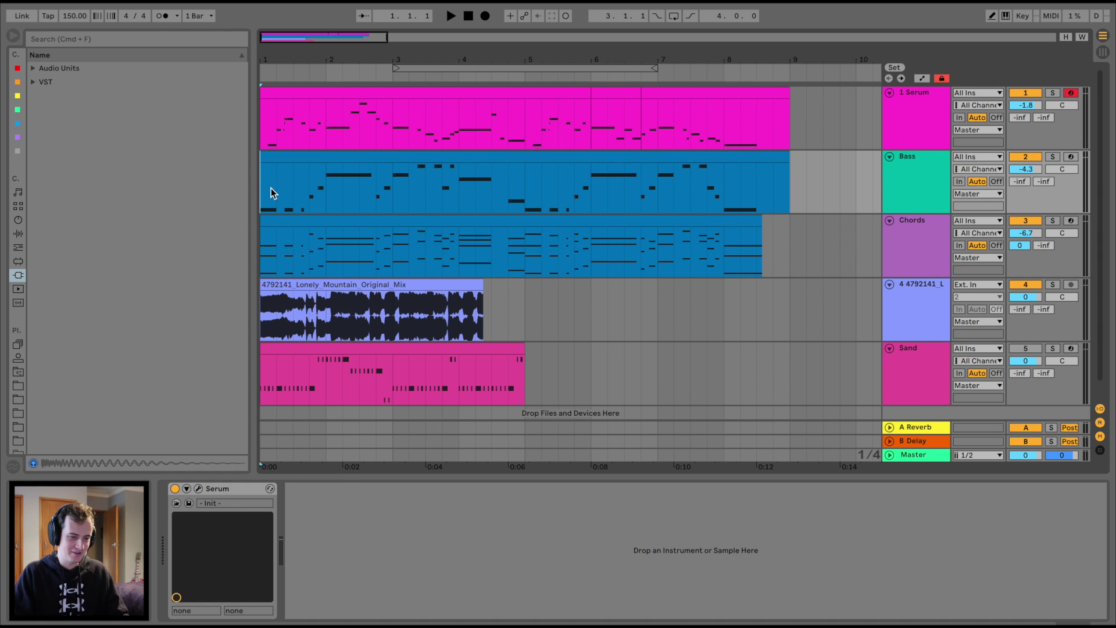
click(302, 131)
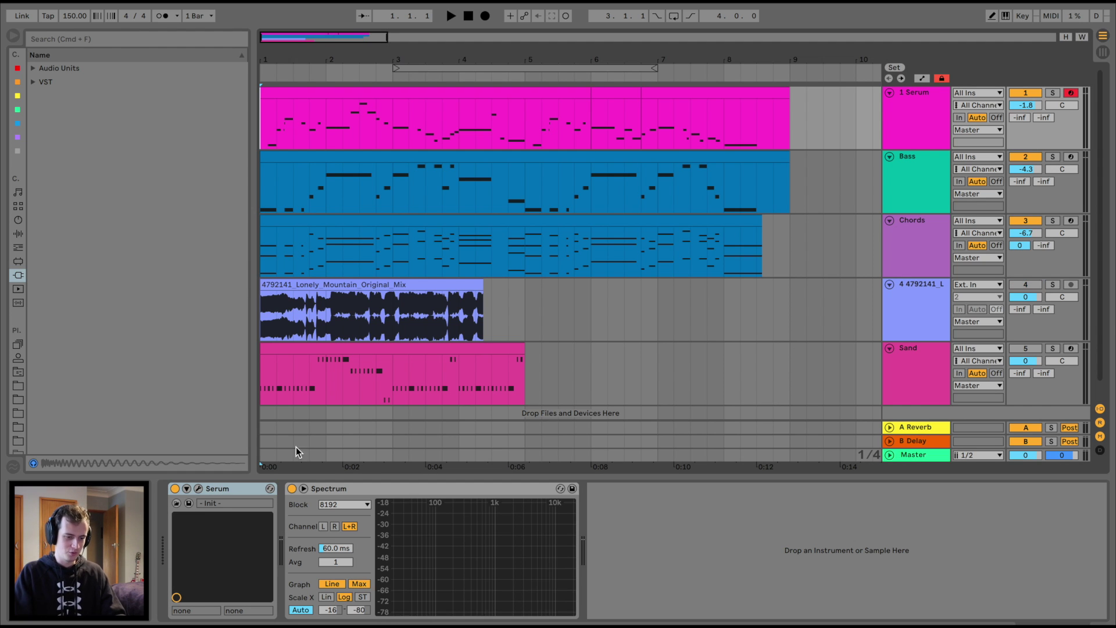
key(space)
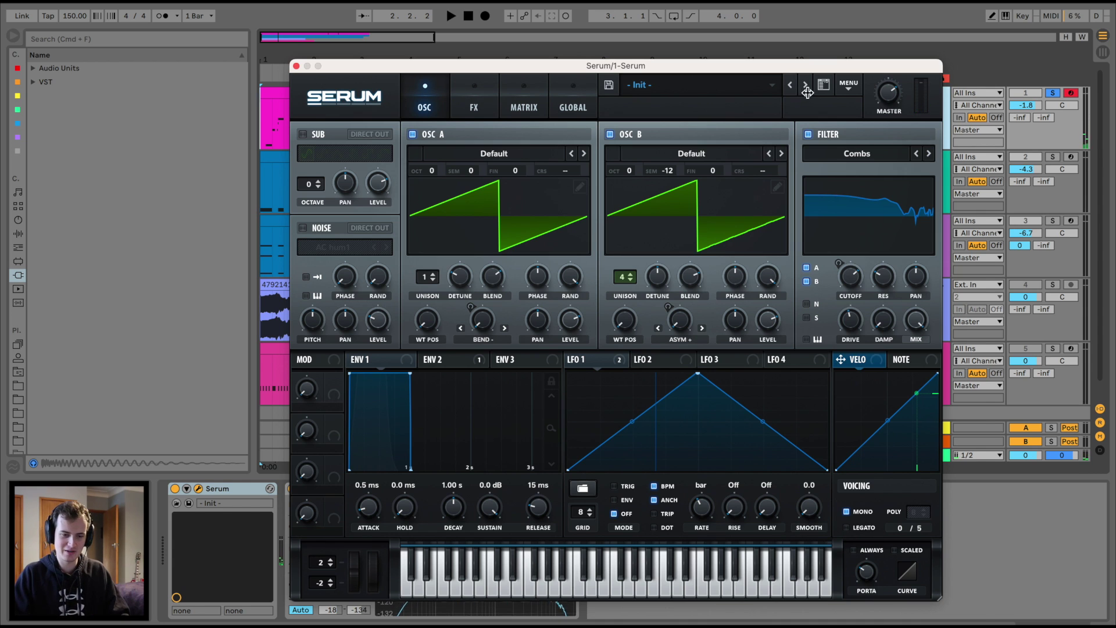
Step: Init the Serum preset, then sweep oscillator A's wavetable position to the saw while playing
click(847, 87)
click(867, 177)
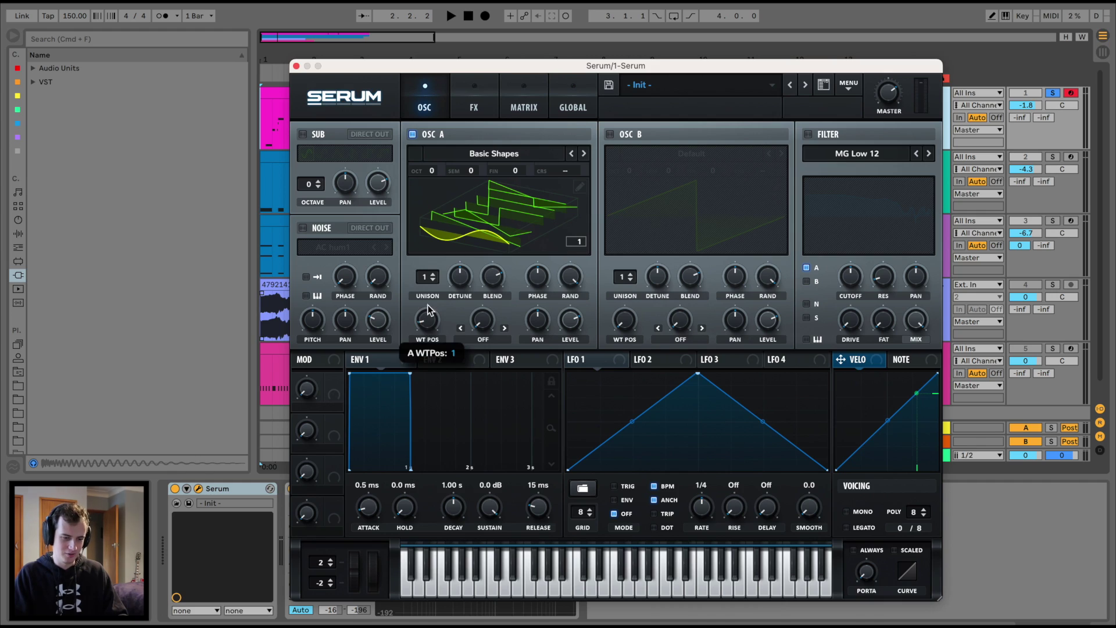
key(space)
mouse_move(427, 320)
mouse_down()
mouse_move(461, 227)
mouse_move(433, 279)
mouse_up()
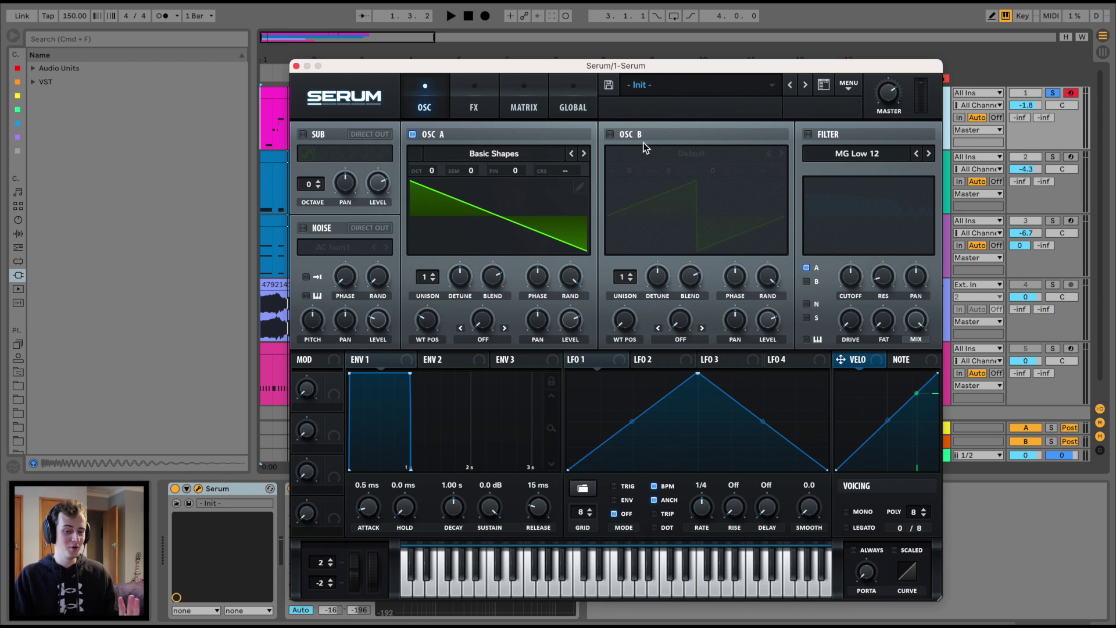
Step: Enable oscillator B with a Basic Shapes saw and tune it down seven semitones
click(607, 134)
click(692, 154)
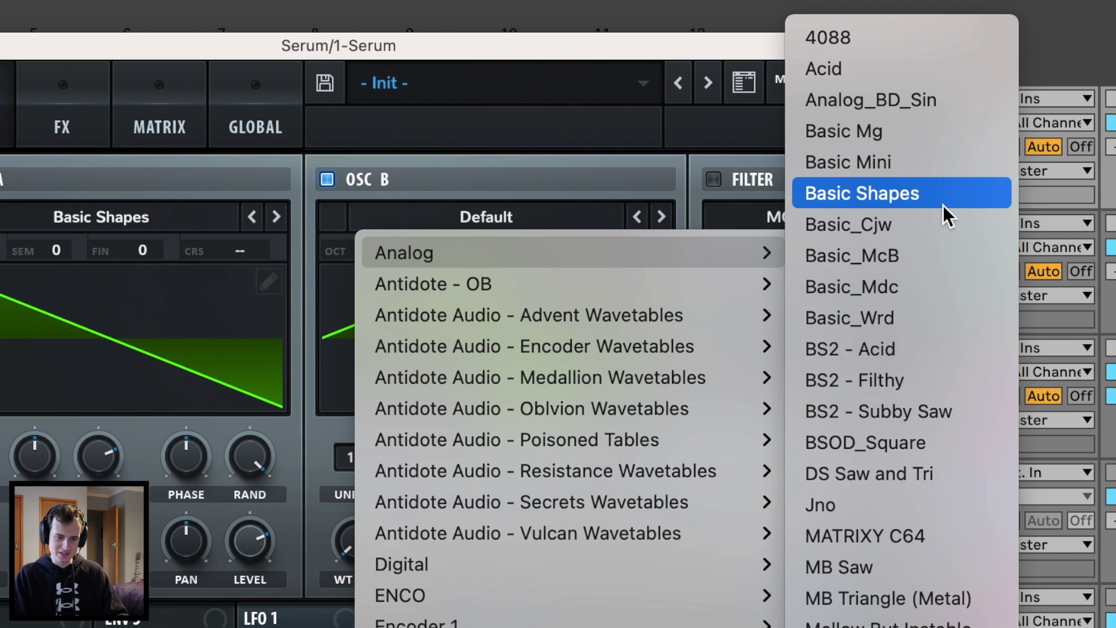
click(883, 142)
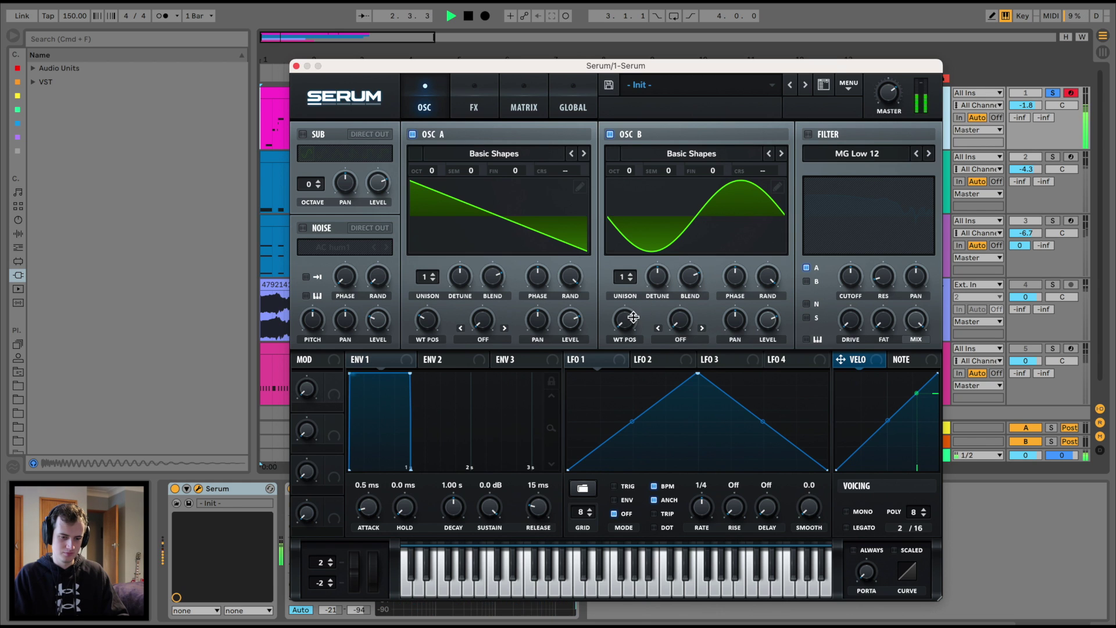
mouse_move(624, 324)
mouse_down()
mouse_move(632, 284)
mouse_move(683, 206)
mouse_up()
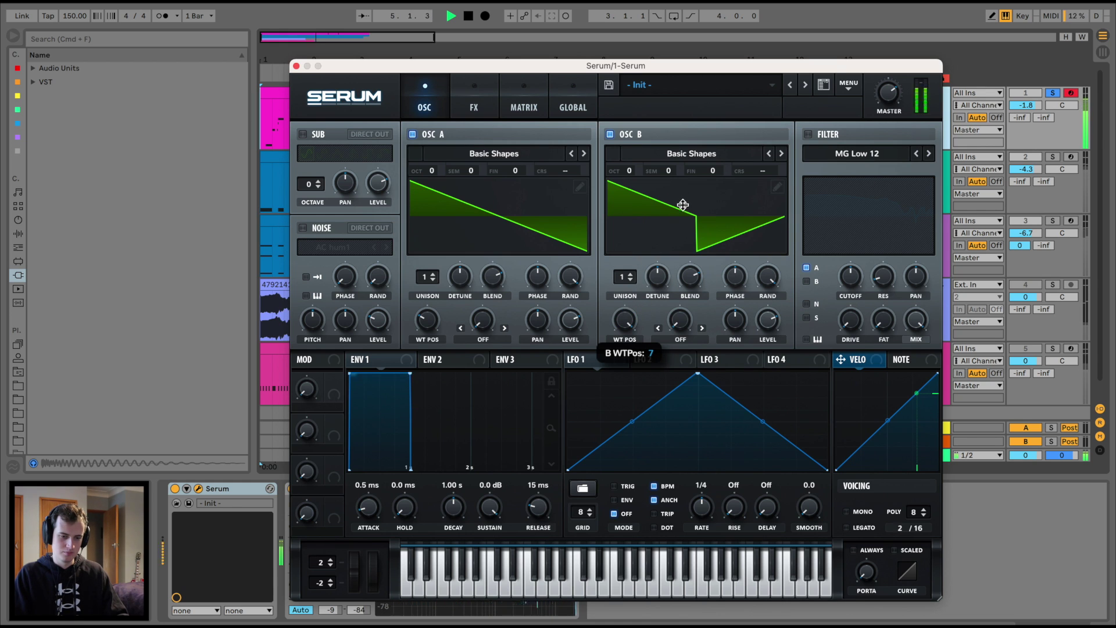
drag(684, 206, 682, 206)
key(space)
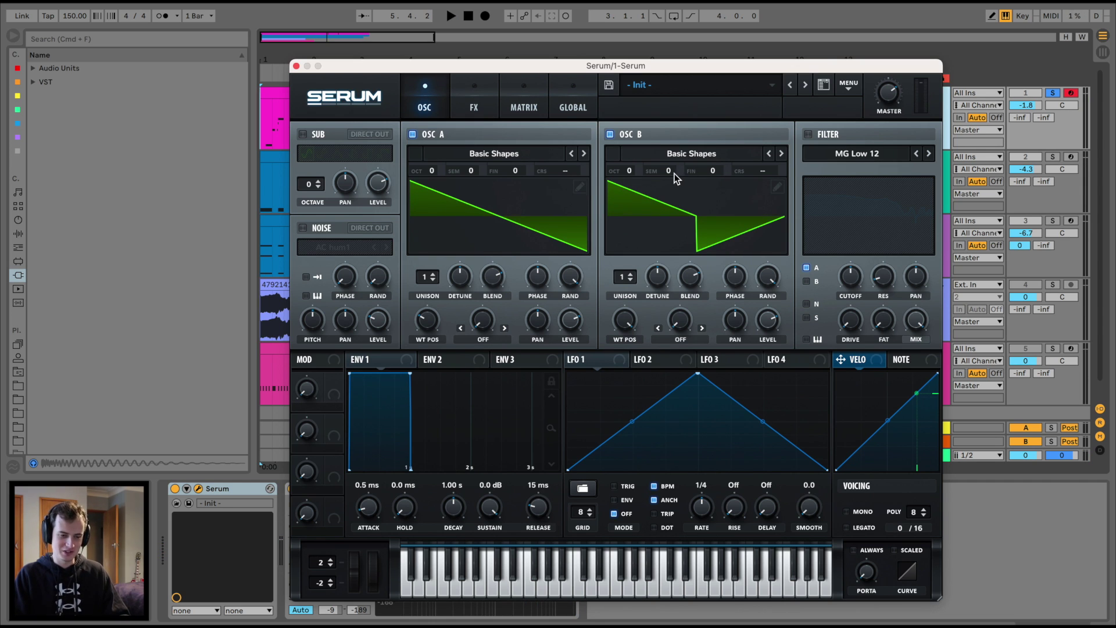
drag(670, 171, 670, 202)
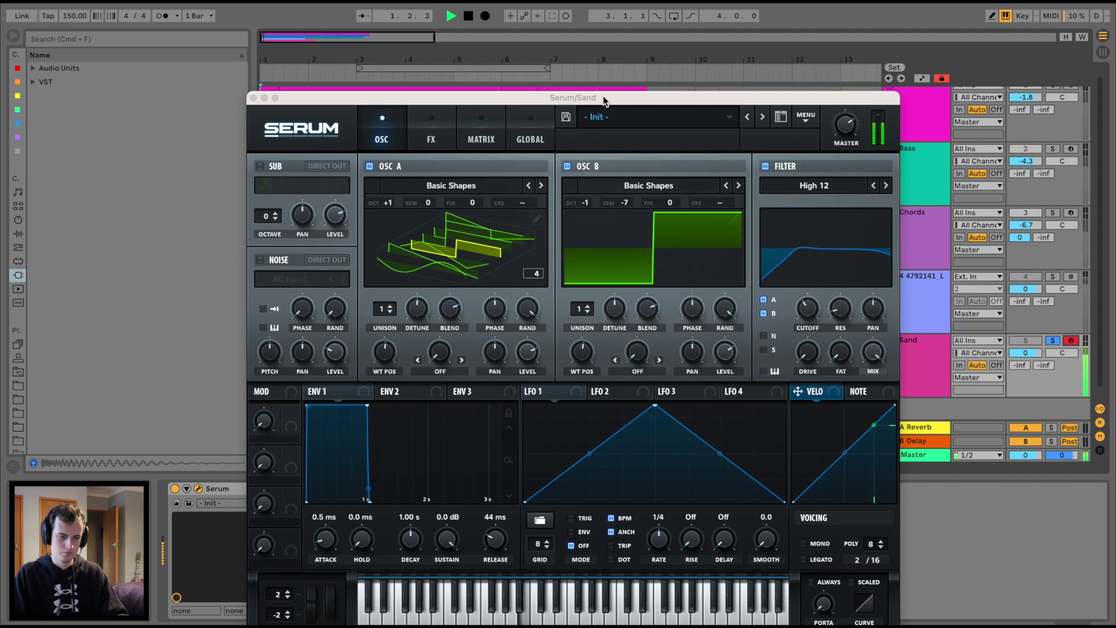
Step: A/B the oscillators by toggling A and B on and off, ending with both enabled
drag(603, 97, 608, 63)
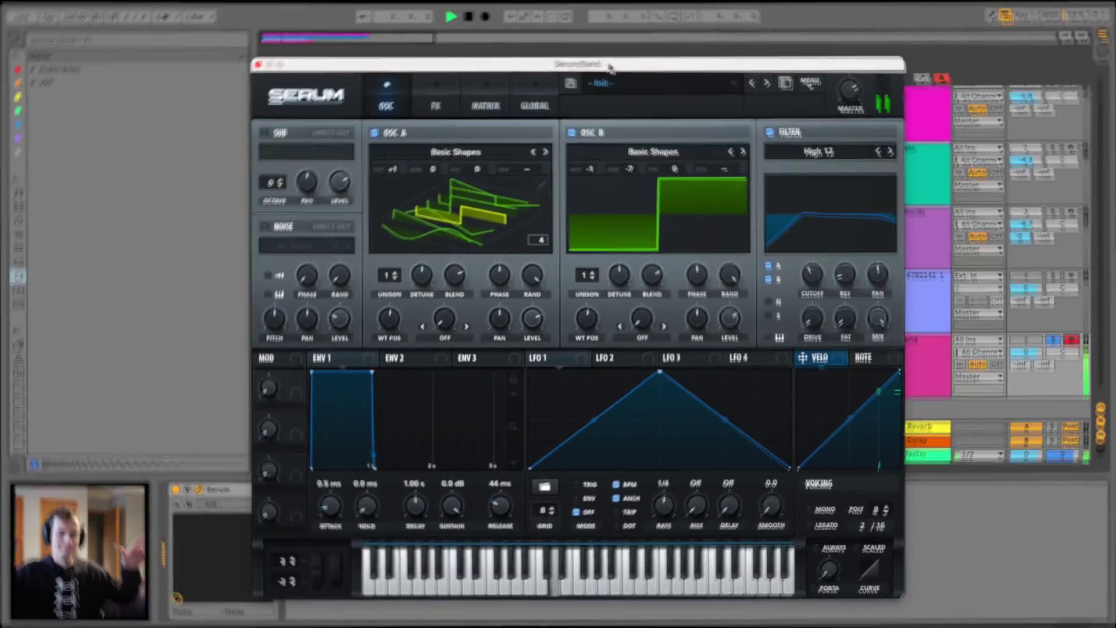
click(570, 131)
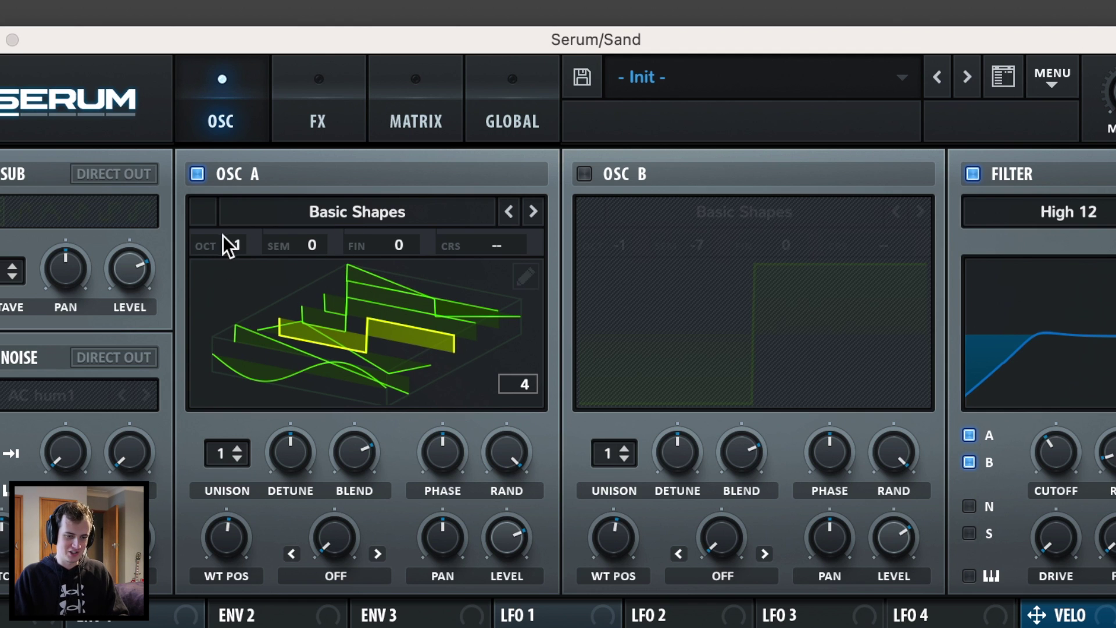
click(198, 173)
click(584, 173)
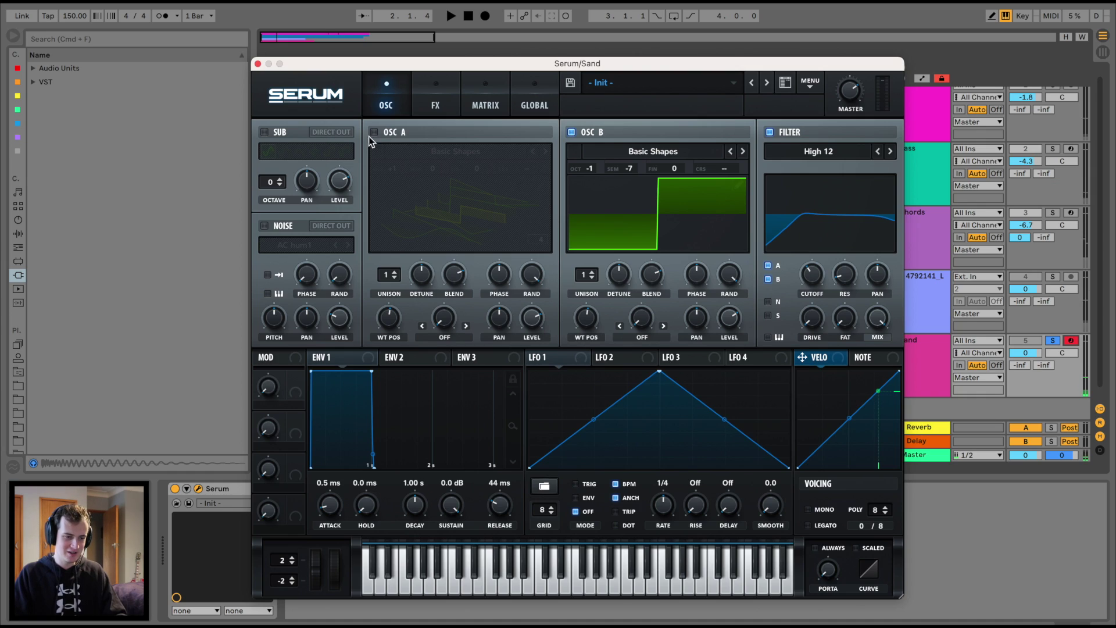
click(371, 132)
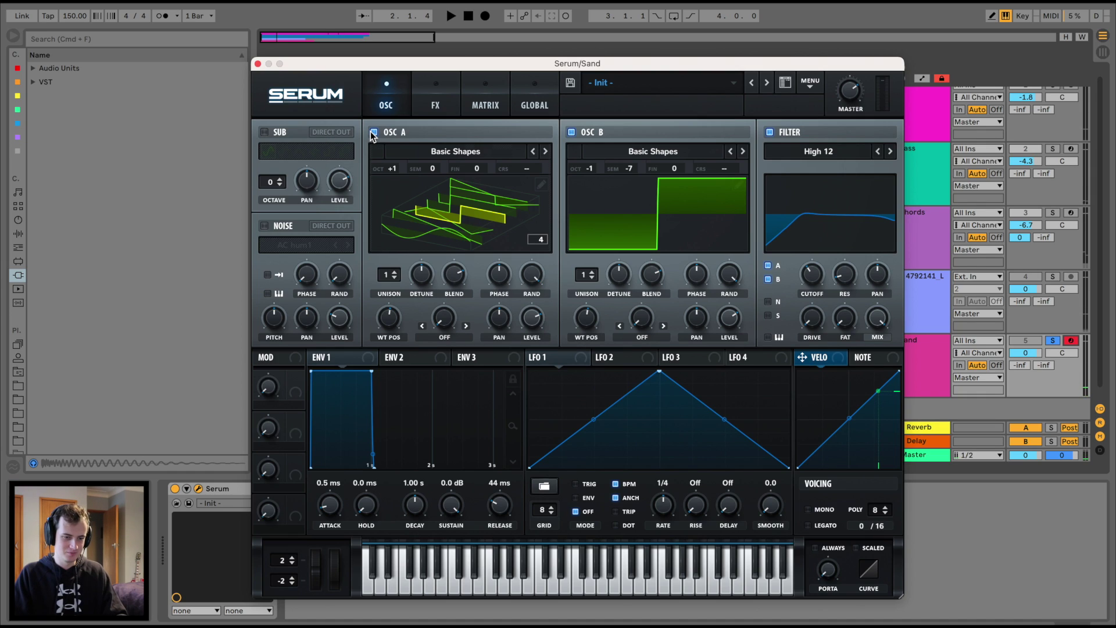
click(371, 131)
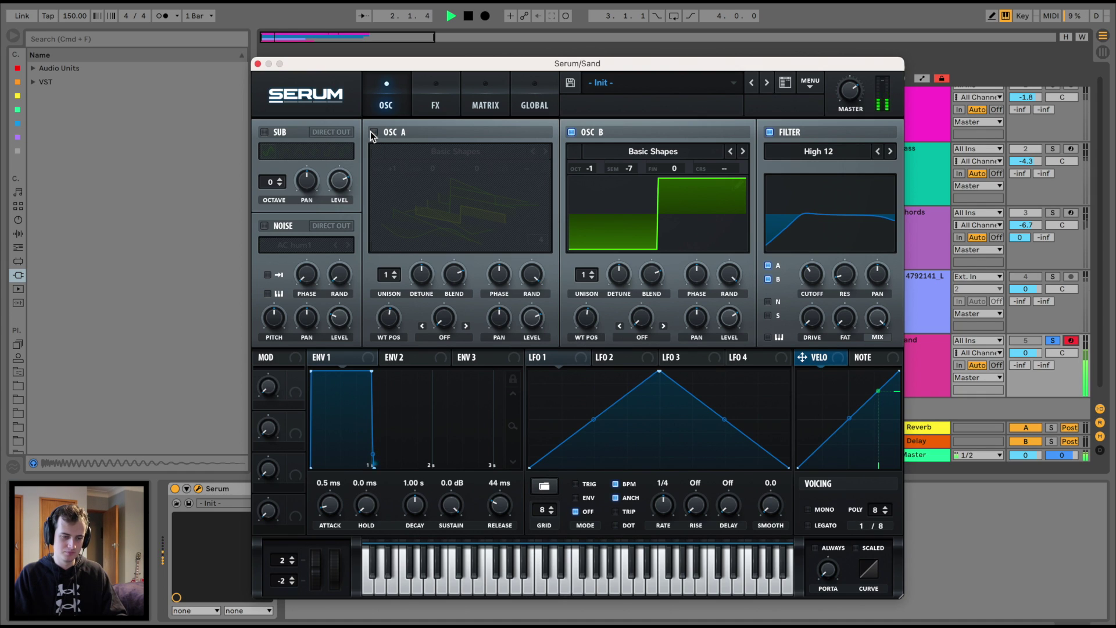
click(371, 132)
Step: Lower oscillator B's level to about 35% and close the Serum window
key(space)
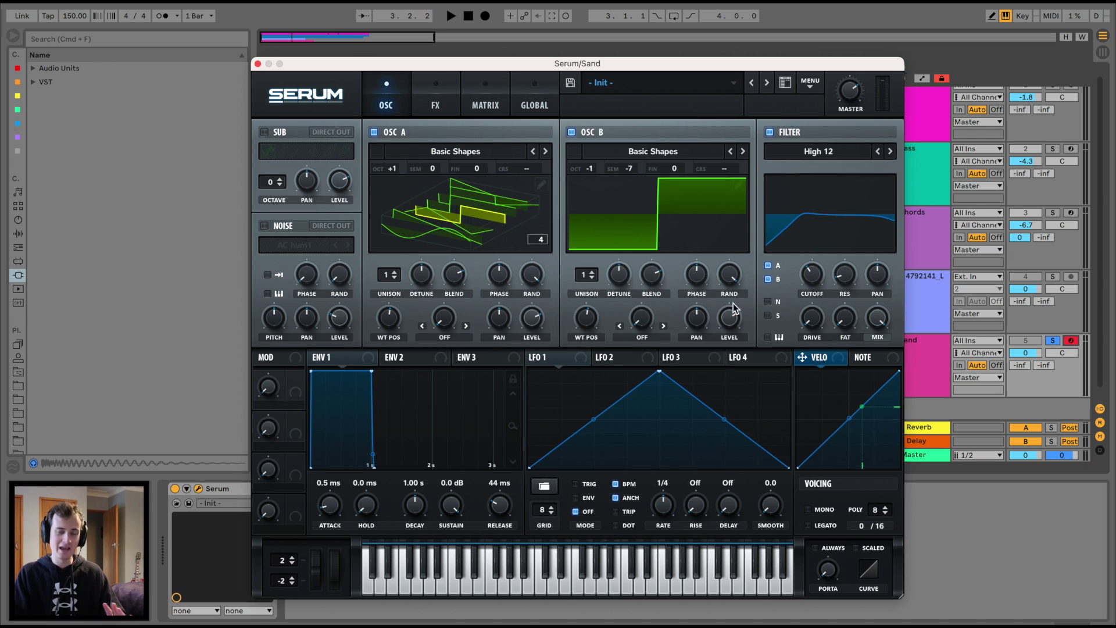
drag(731, 325, 728, 360)
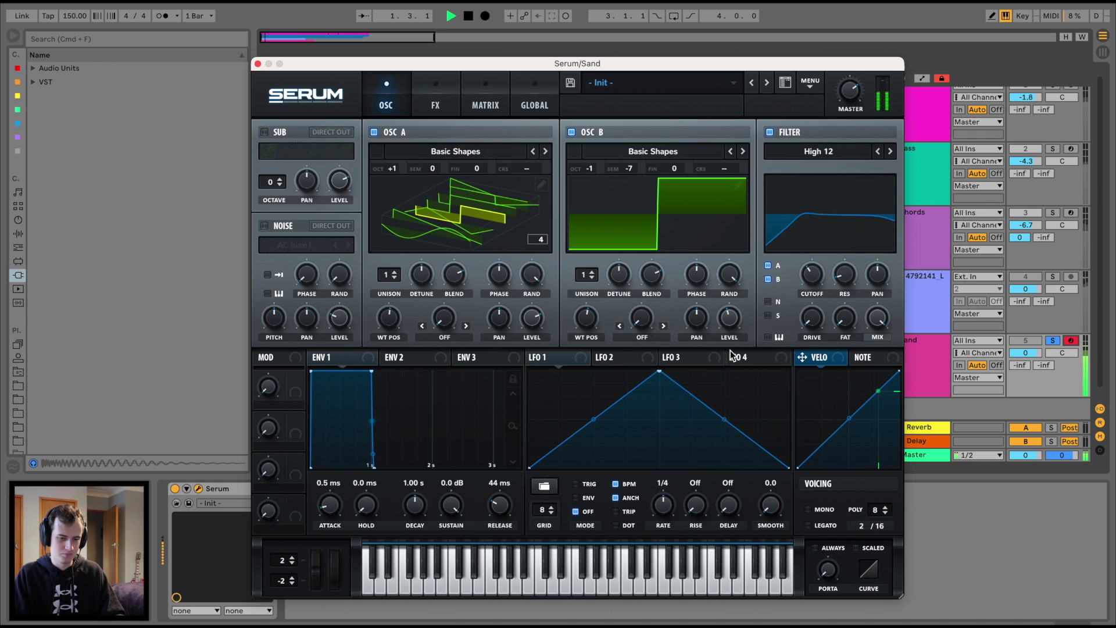
key(Escape)
Step: Copy the two lead melody clips onto the Sand track at bar 9 and play
click(405, 104)
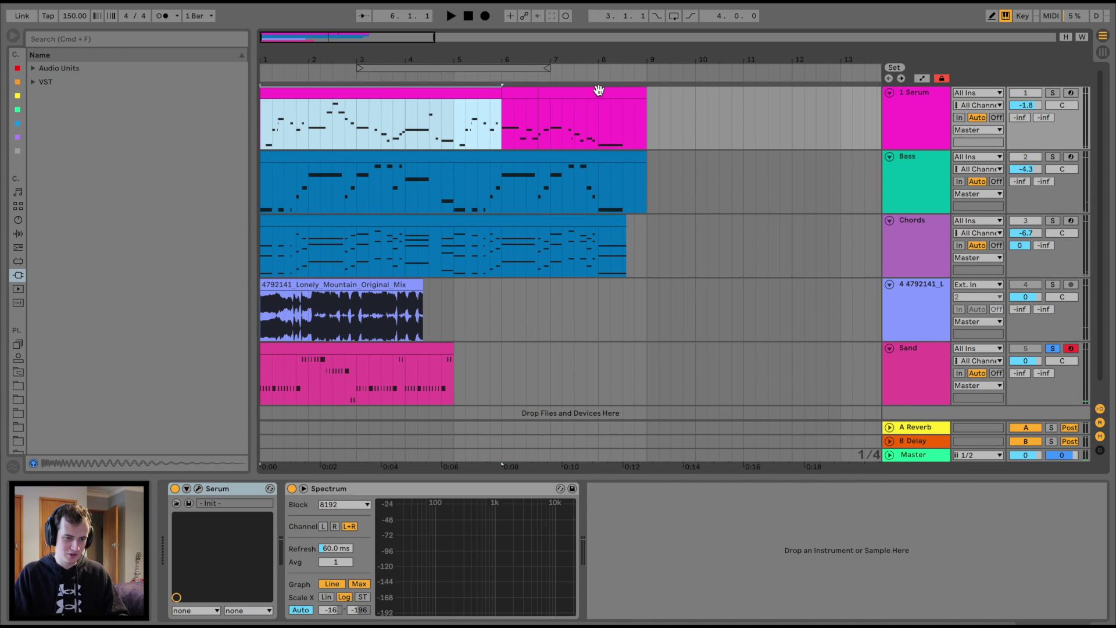
shift+click(598, 90)
scroll(552, 170, down, 2)
key(ctrl+c)
click(679, 341)
key(ctrl+v)
scroll(612, 261, down, 2)
key(space)
scroll(591, 53, down, 3)
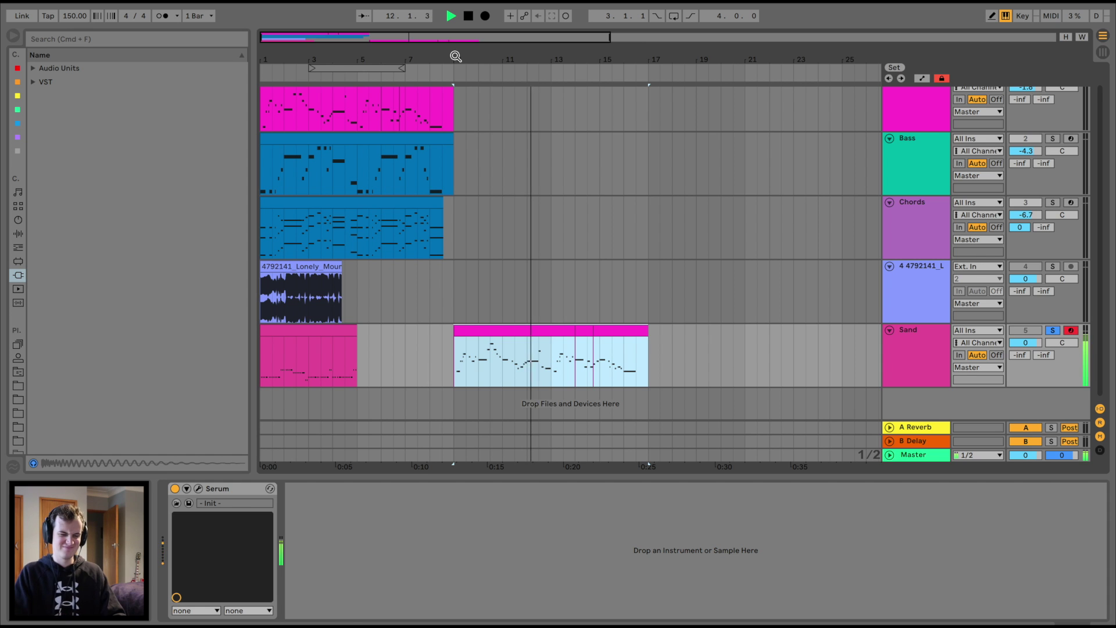
Step: Paste the Bass and Chords clips at bar 9, solo Sand and lower its volume to about 3.7
click(452, 168)
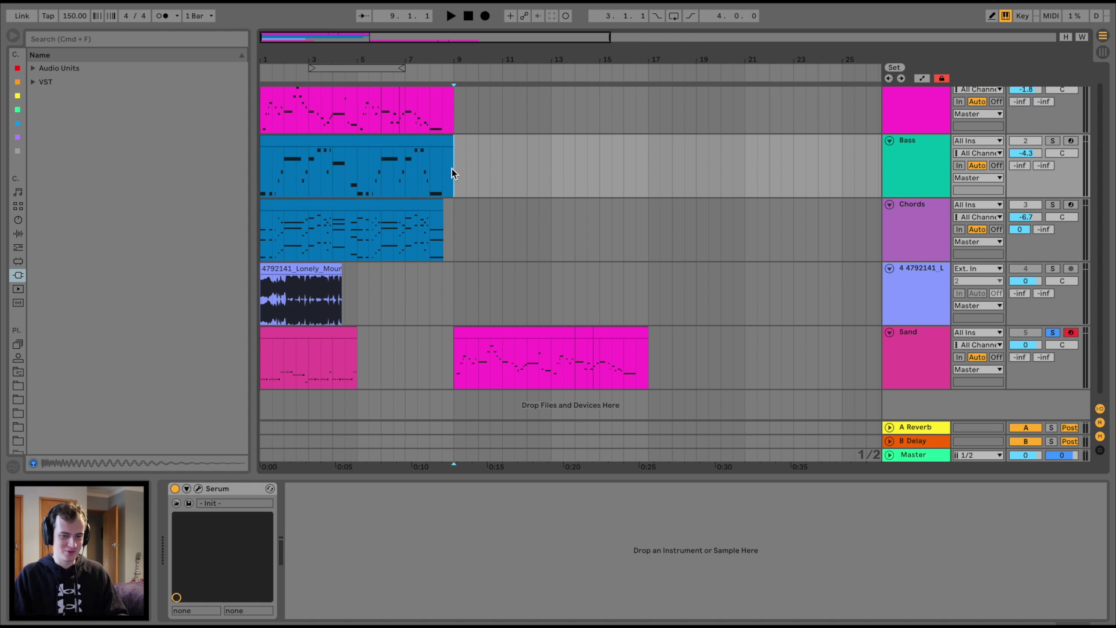
key(ctrl+v)
scroll(478, 60, up, 3)
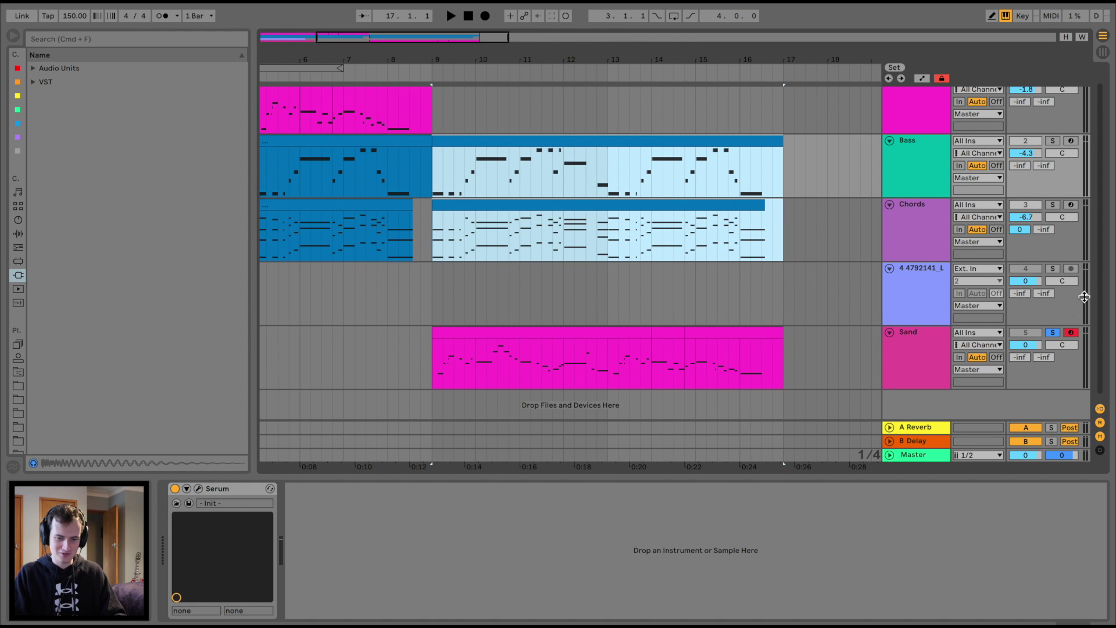
key(space)
click(1053, 333)
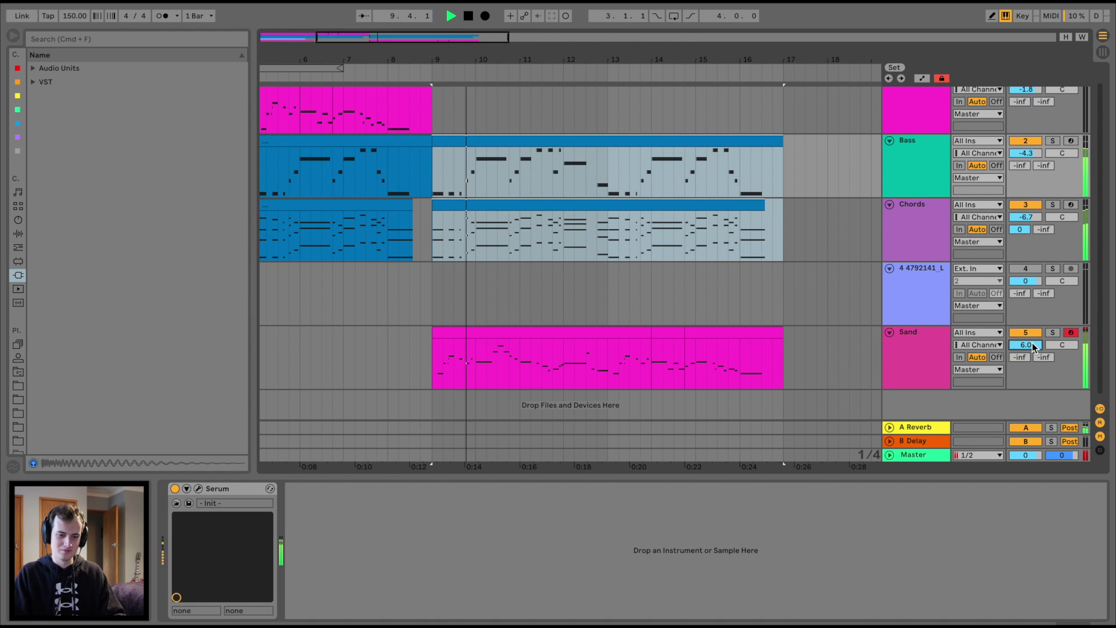
drag(1029, 346, 1029, 351)
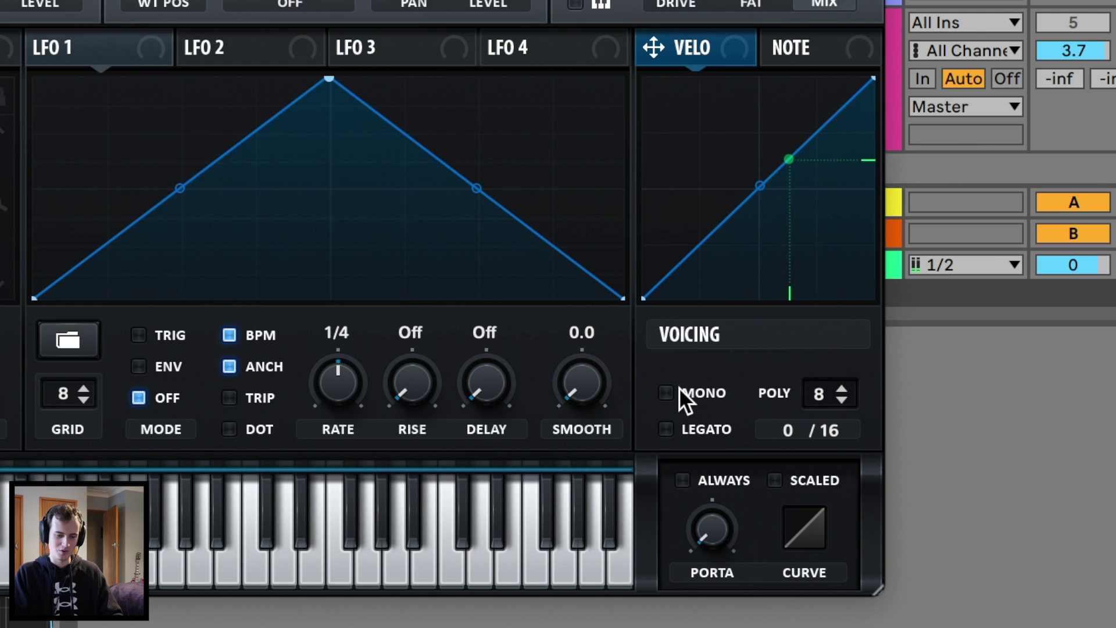
Step: Set the voicing to MONO with about 67 ms of portamento glide
click(859, 515)
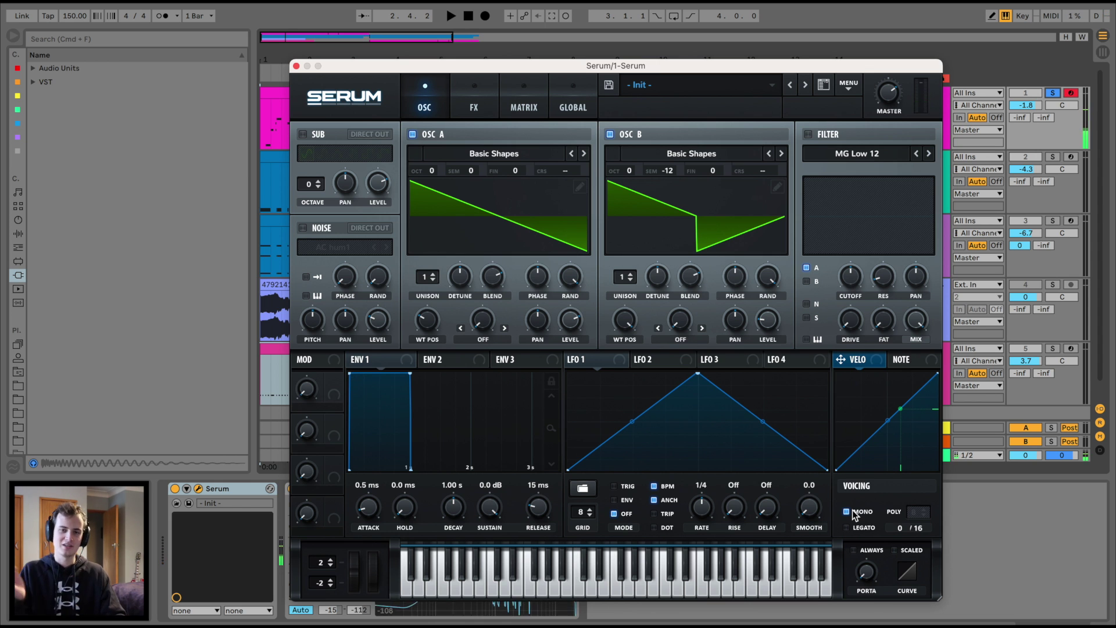
mouse_move(867, 572)
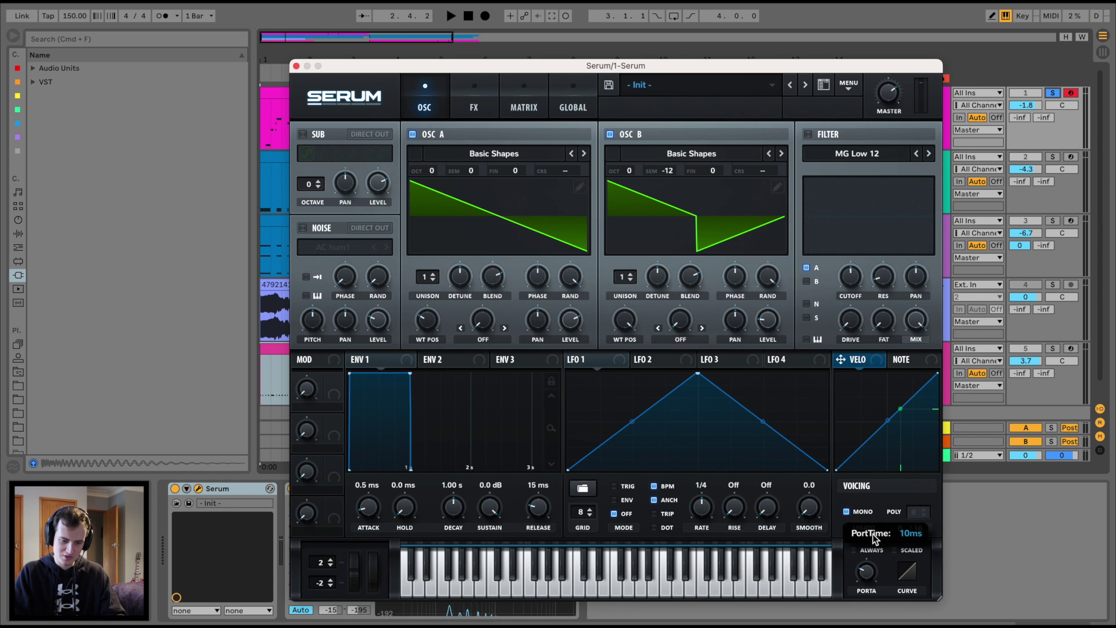
drag(867, 573, 892, 518)
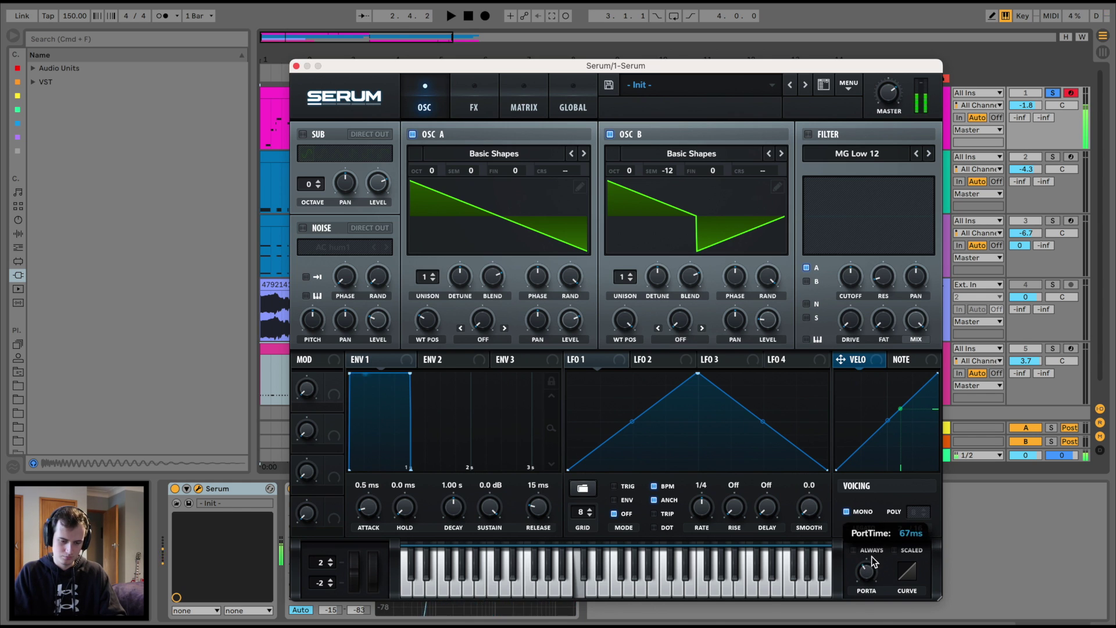
key(space)
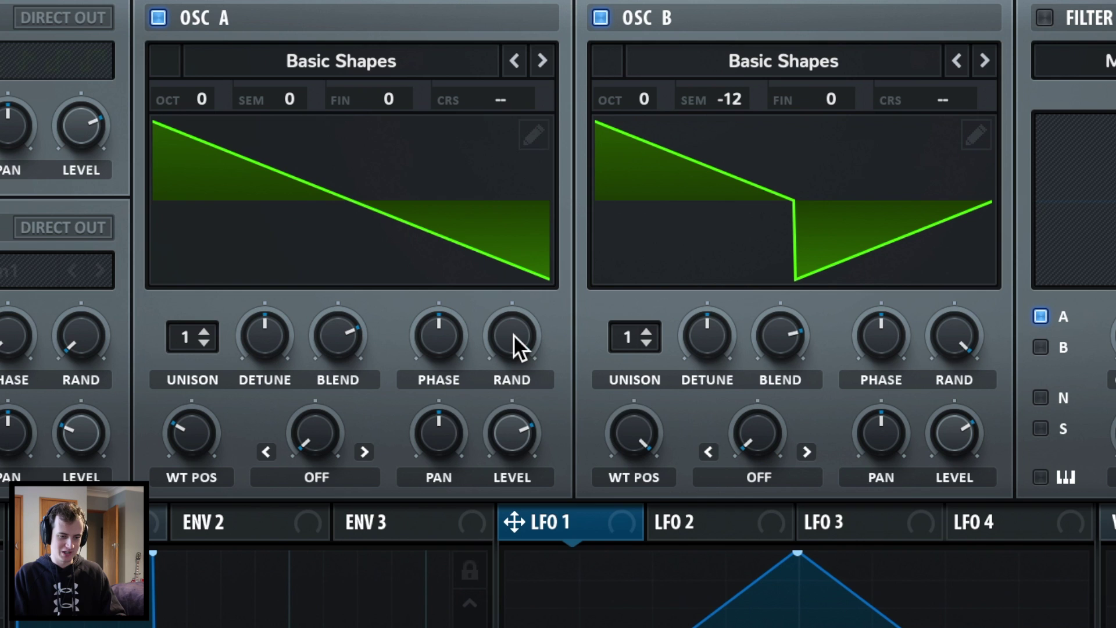
Step: Zero both oscillators' random phase, then set oscillator A's random phase to about 69%
drag(513, 334, 513, 393)
click(955, 340)
drag(960, 362, 960, 419)
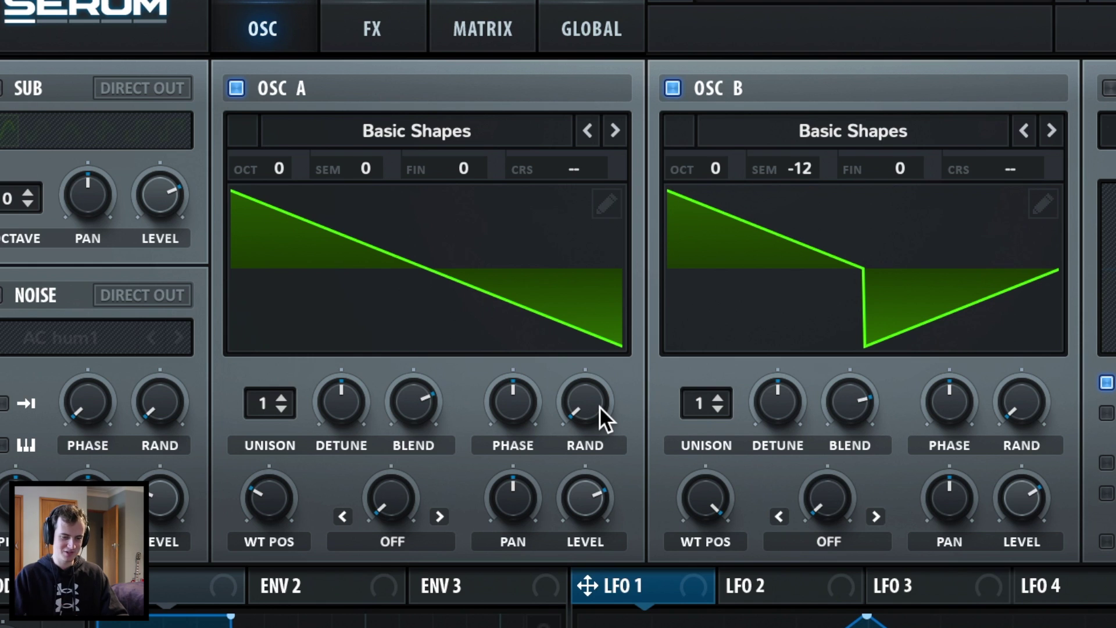
double_click(586, 403)
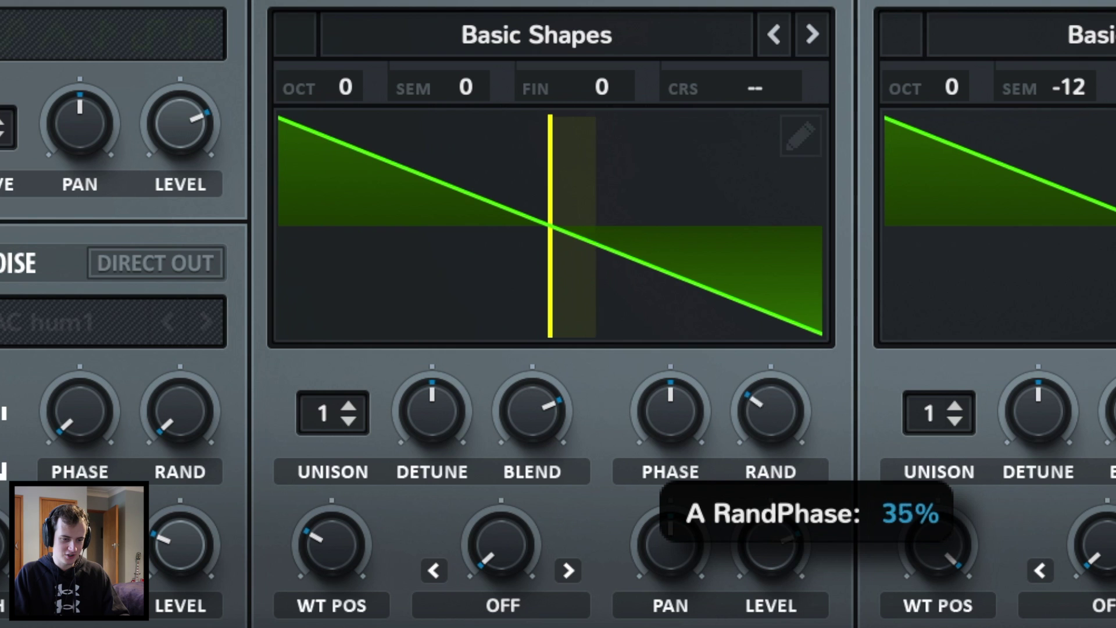
drag(771, 419, 771, 406)
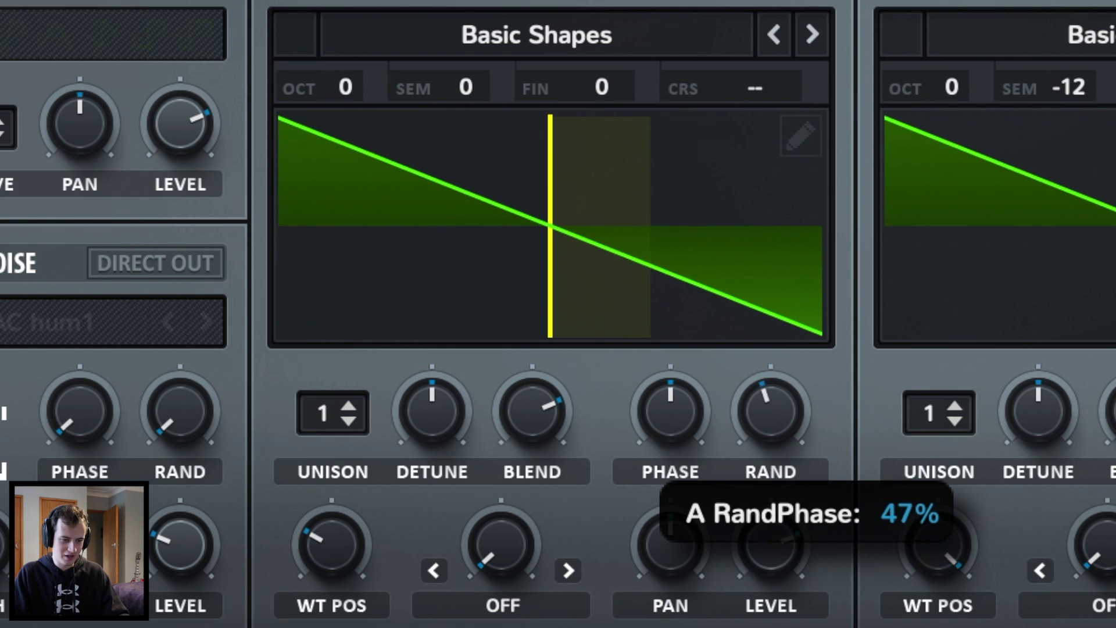
ctrl+click(771, 419)
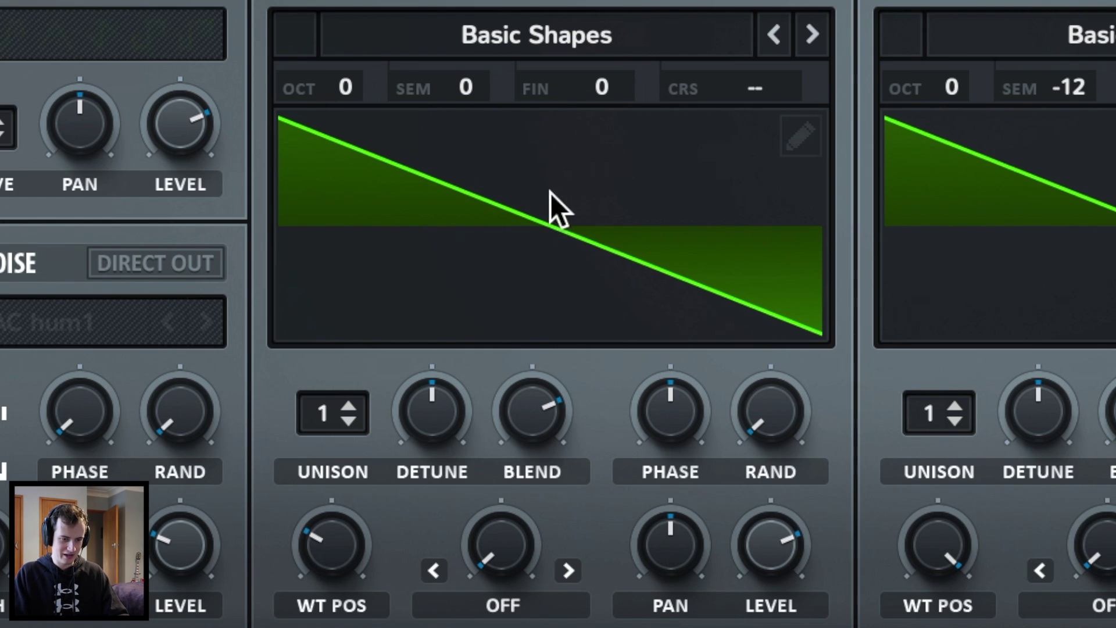
drag(772, 436, 855, 162)
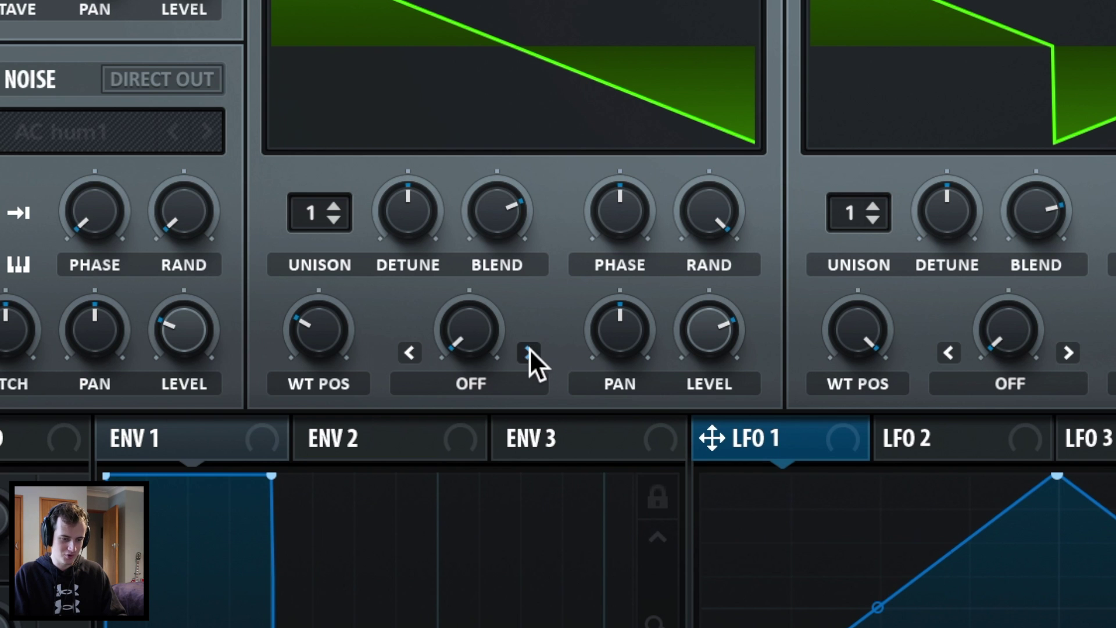
Step: Warp oscillator A with Bend + and B with Bend +/-, both driven by LFO 1
click(529, 347)
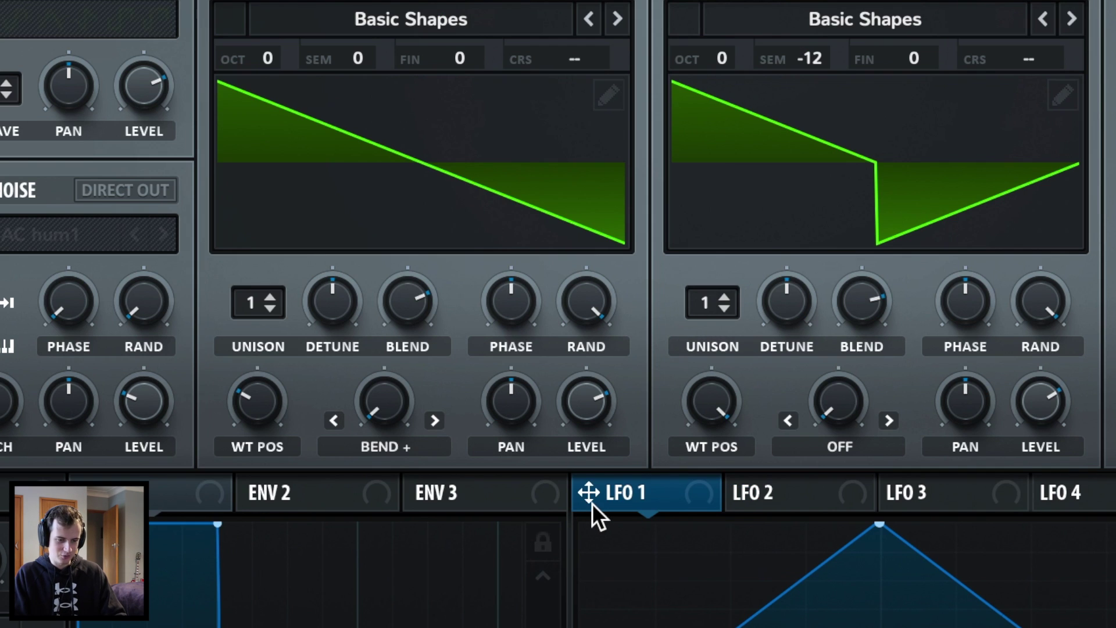
drag(590, 494, 381, 399)
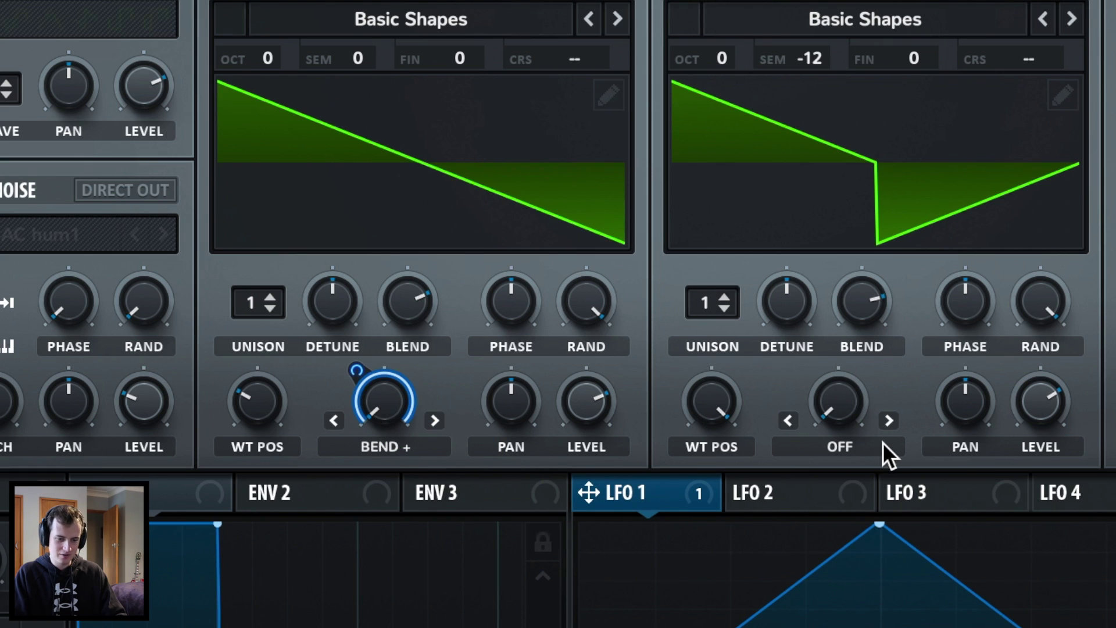
click(890, 422)
click(890, 422)
click(890, 421)
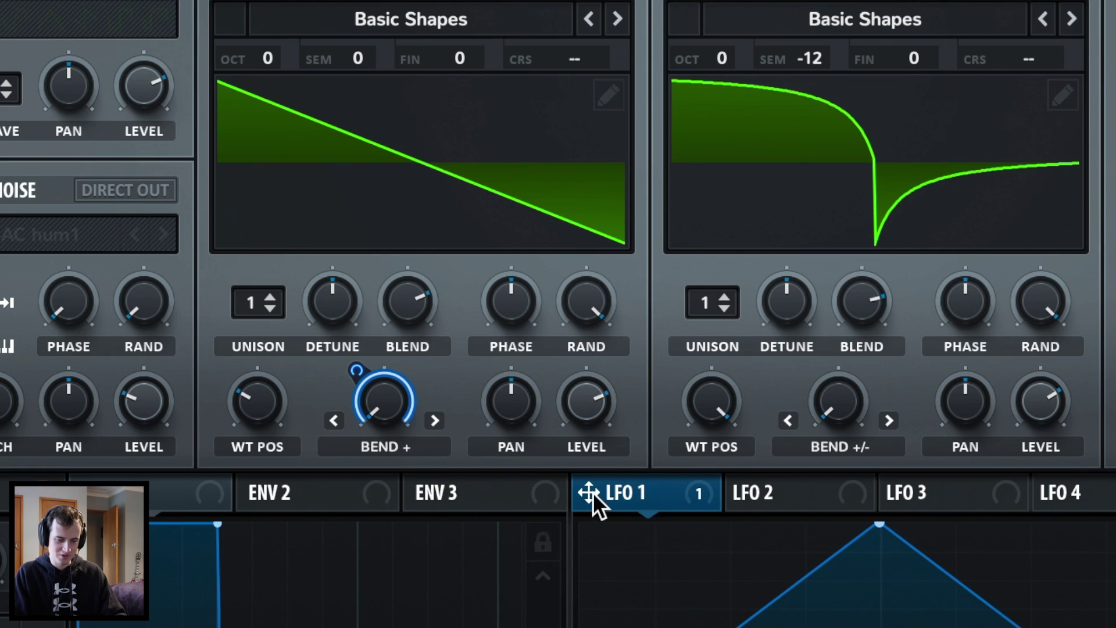
drag(594, 493, 837, 403)
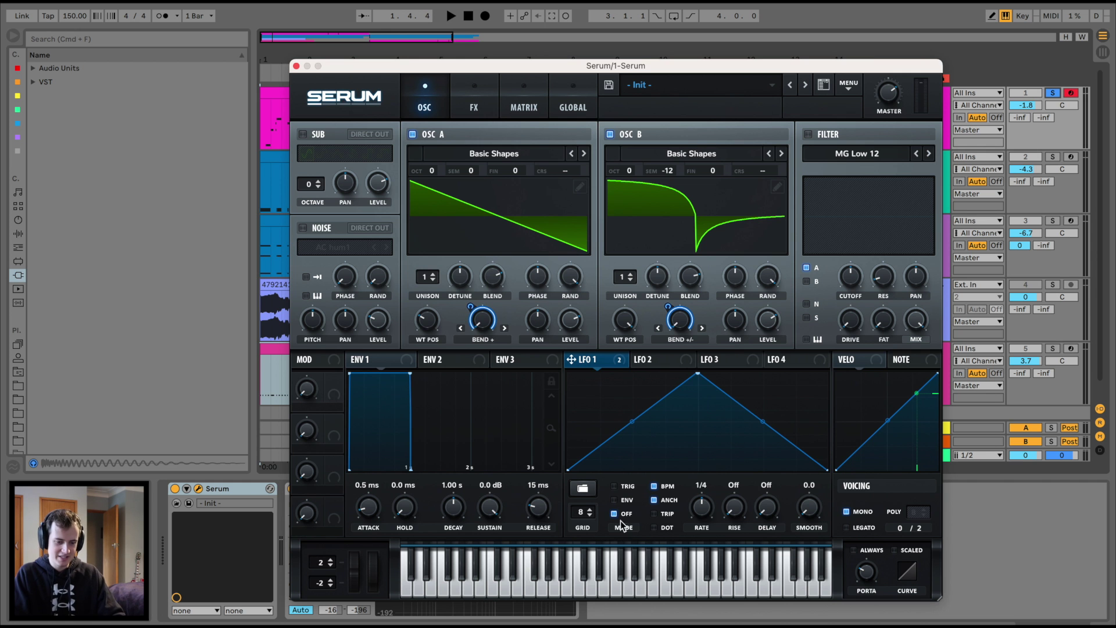
key(a)
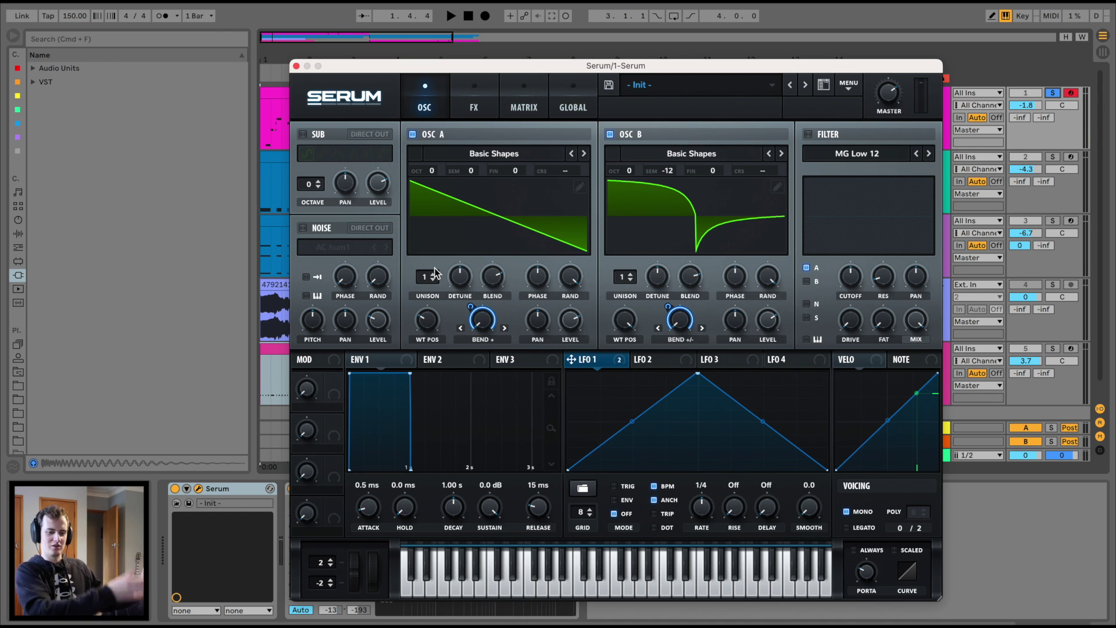
Step: Speed LFO 1 up to a 1/2 rate while auditioning playback
key(space)
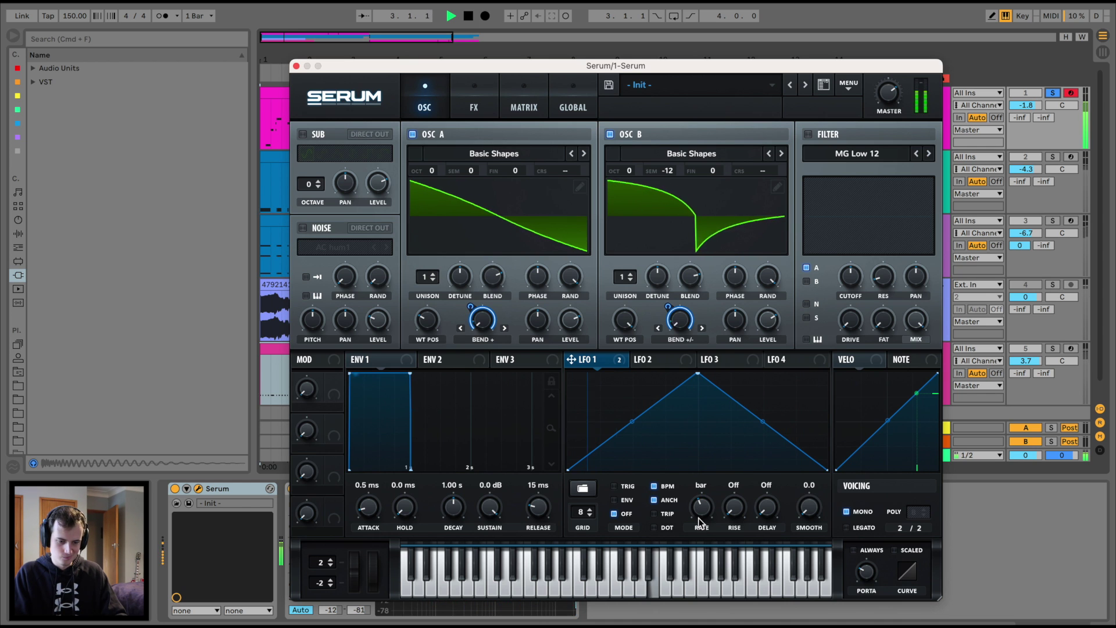
drag(701, 510, 701, 520)
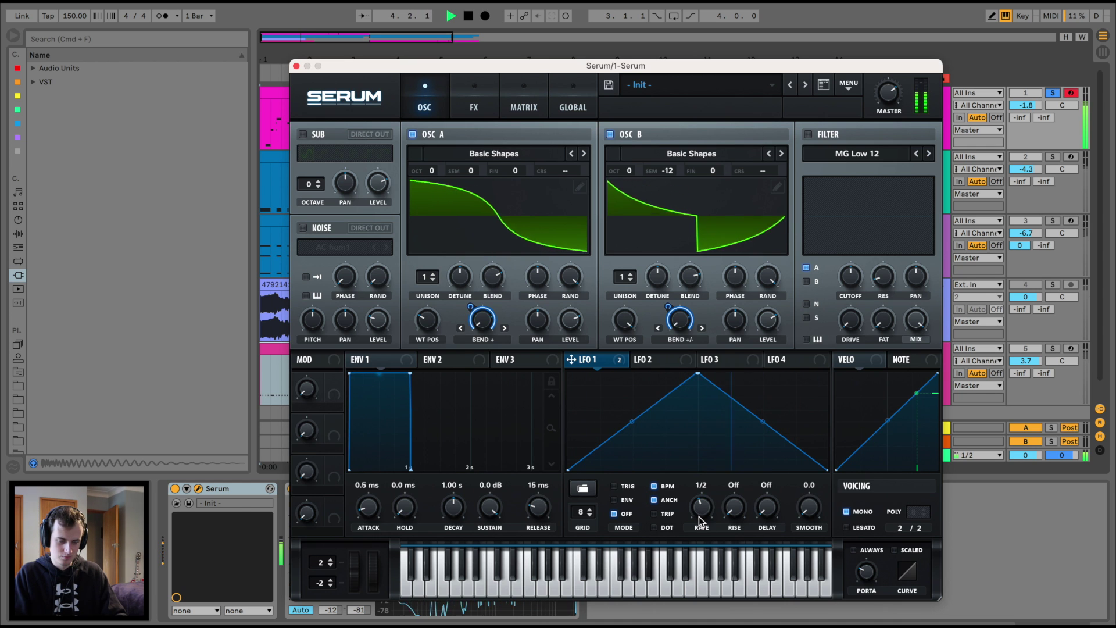
key(space)
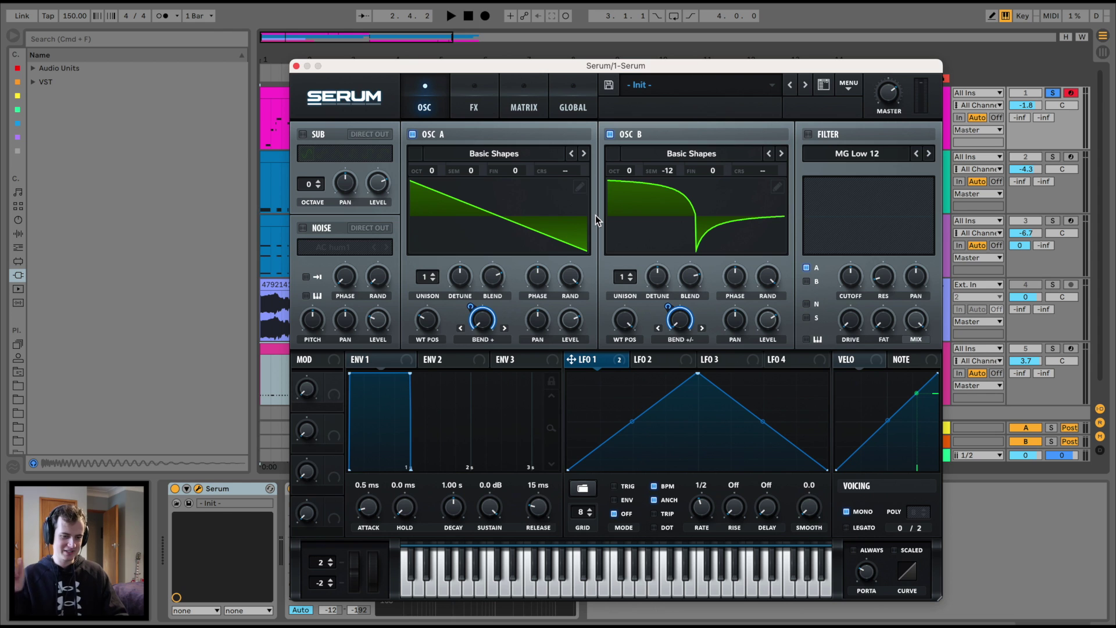
key(space)
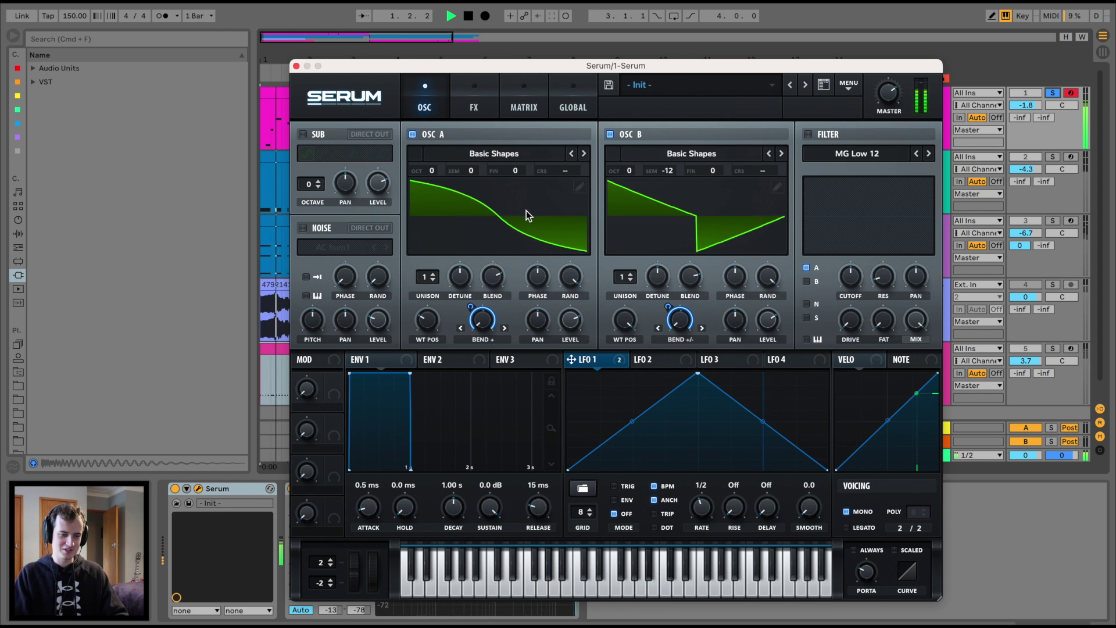
Step: Enable Hyper/Dimension, then give oscillator B three unison voices with less detune and blend
click(474, 107)
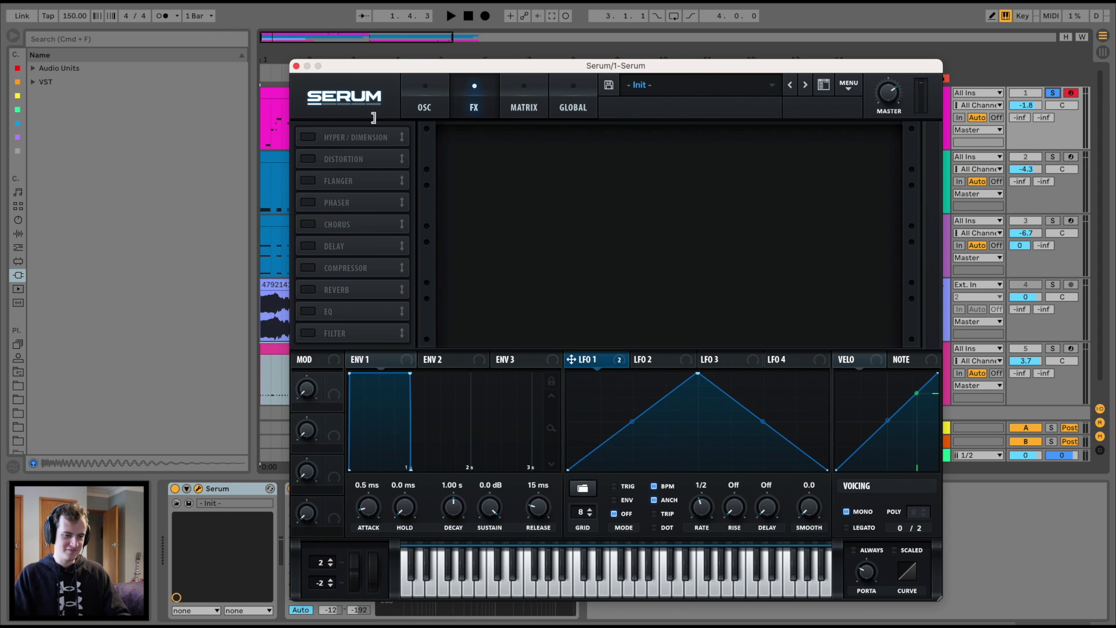
click(308, 137)
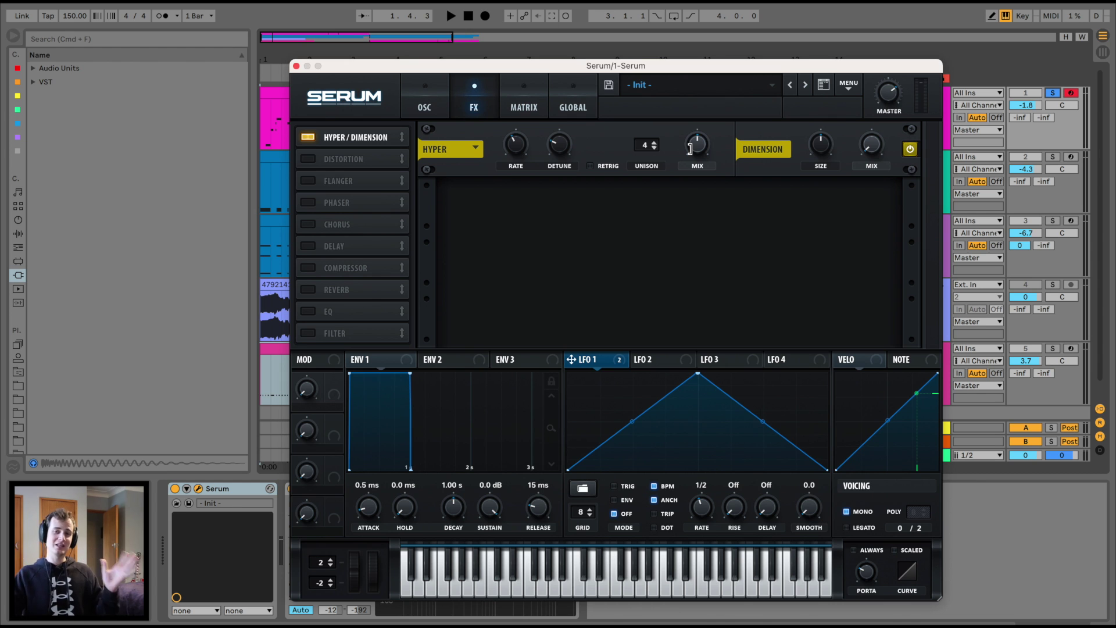
click(425, 106)
drag(626, 276, 635, 250)
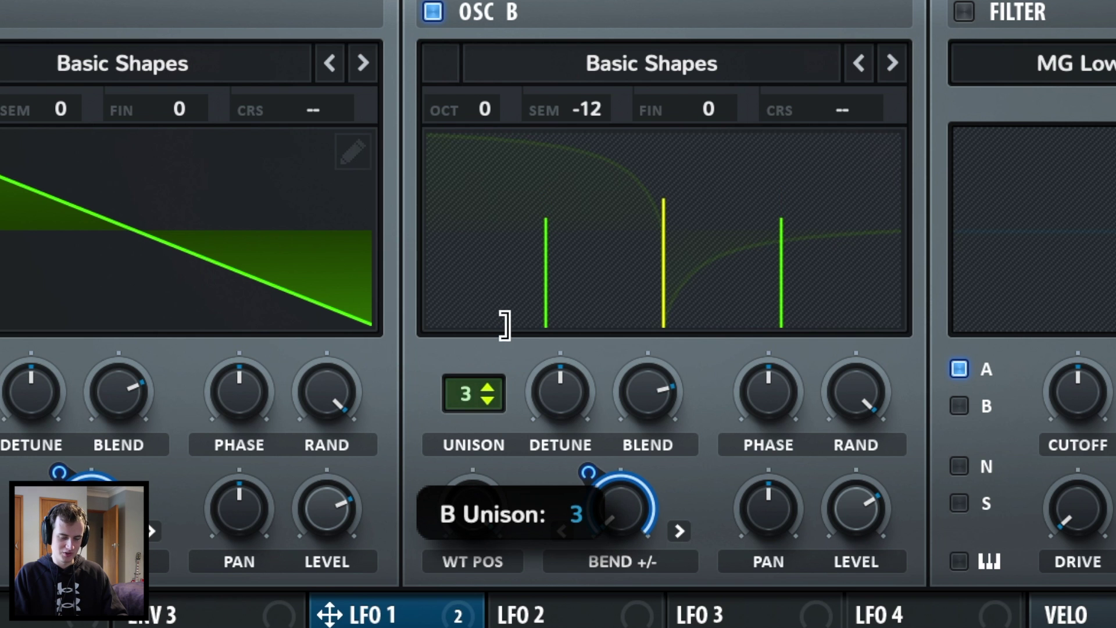
scroll(514, 315, up, 1)
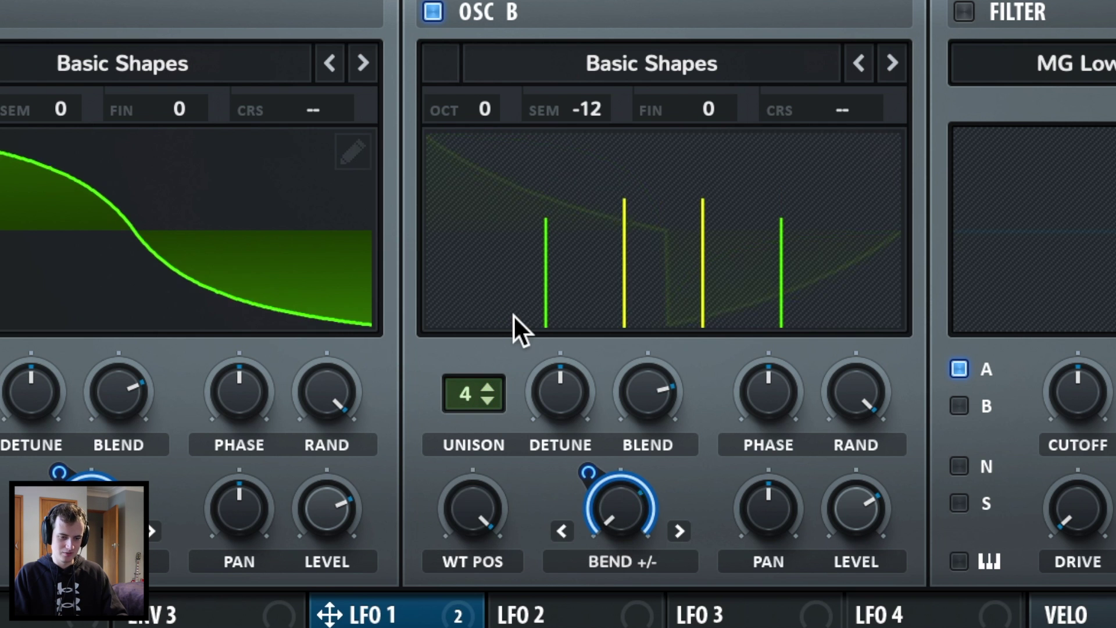
drag(453, 384, 460, 408)
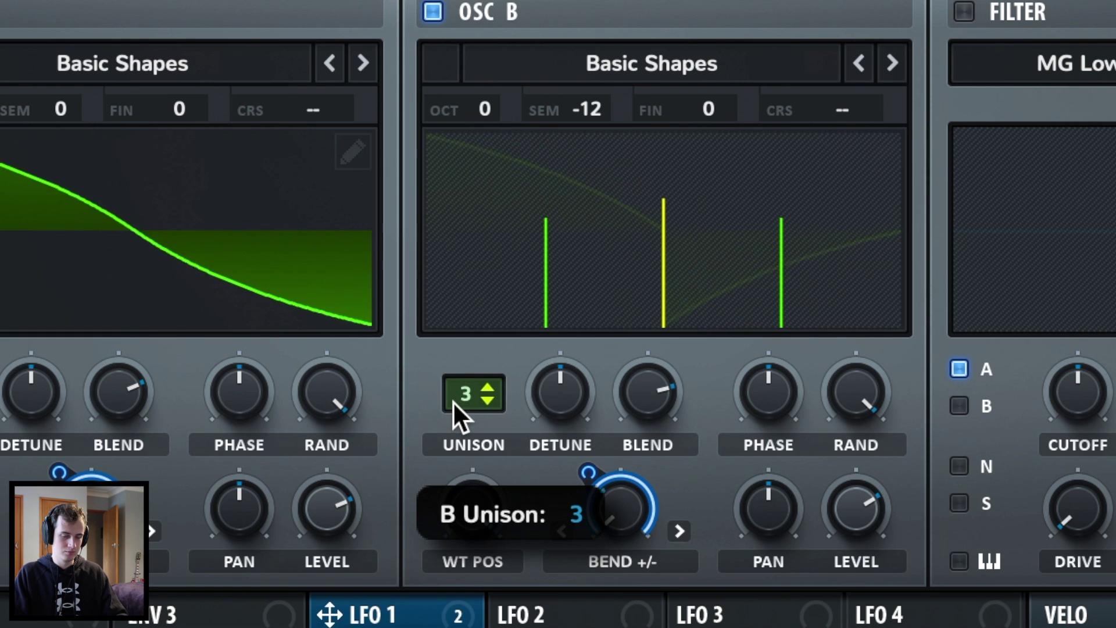
mouse_move(647, 393)
drag(628, 386, 598, 500)
drag(563, 374, 542, 456)
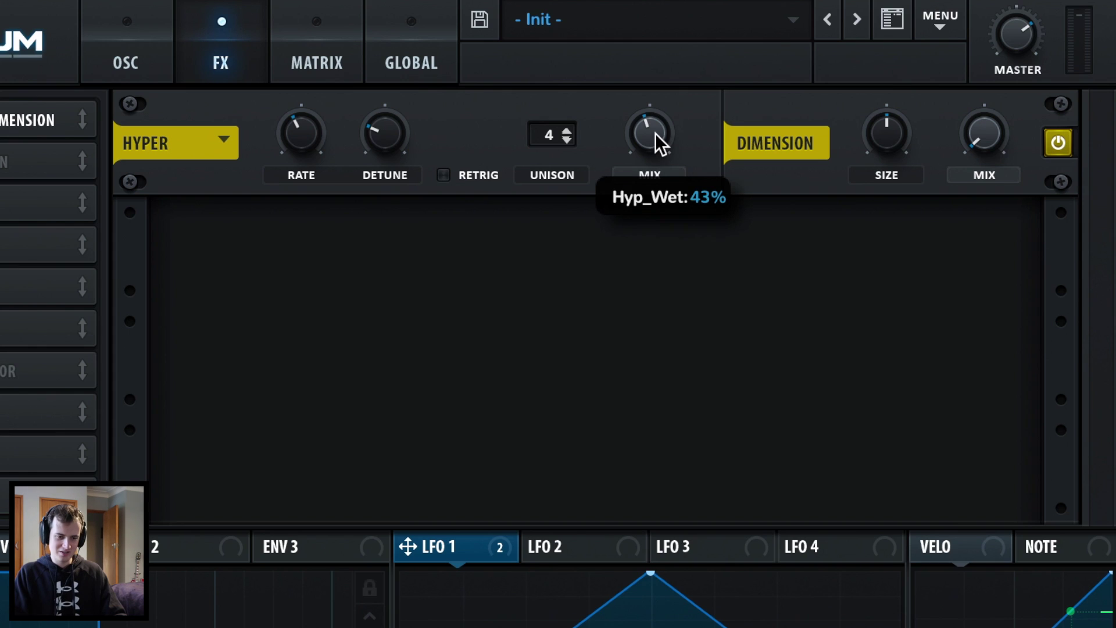
Step: Lower the Hyper mix and Dimension size and set the Dimension mix to about 25%
drag(655, 133, 638, 169)
drag(887, 133, 884, 215)
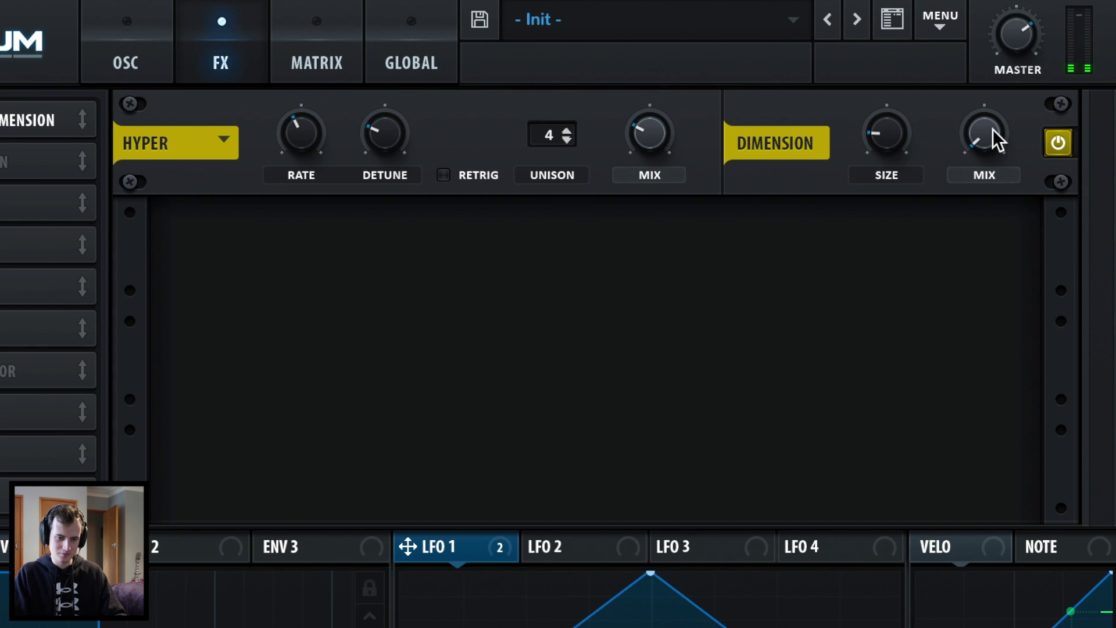
drag(984, 133, 993, 50)
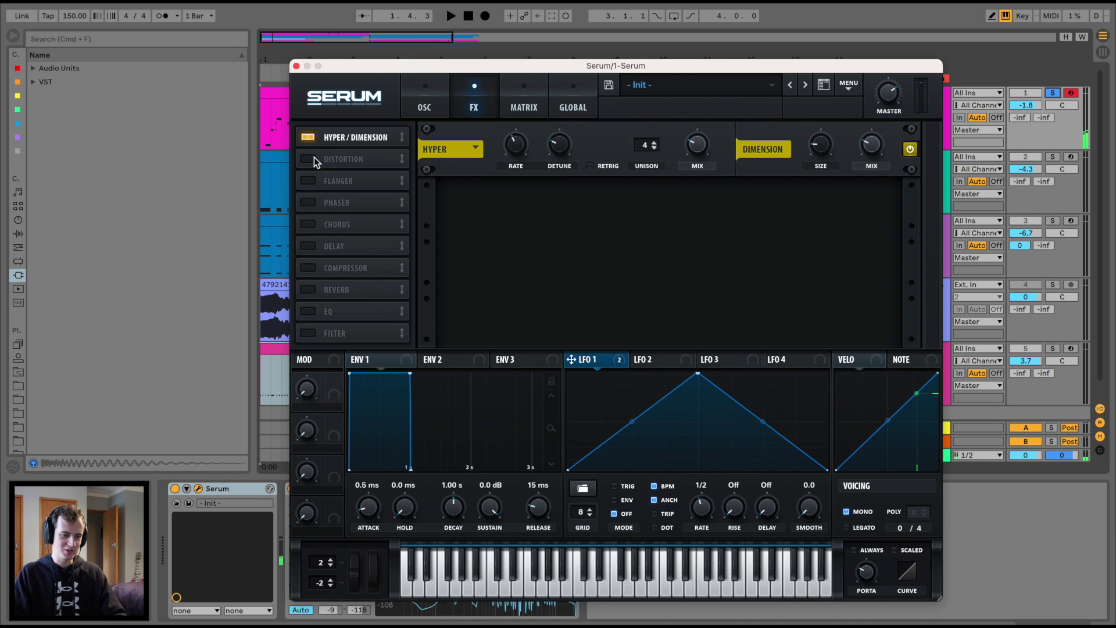
Step: Add a Tube distortion with adjusted drive, A/B Hyper/Dimension leaving it on, and close Serum
click(315, 157)
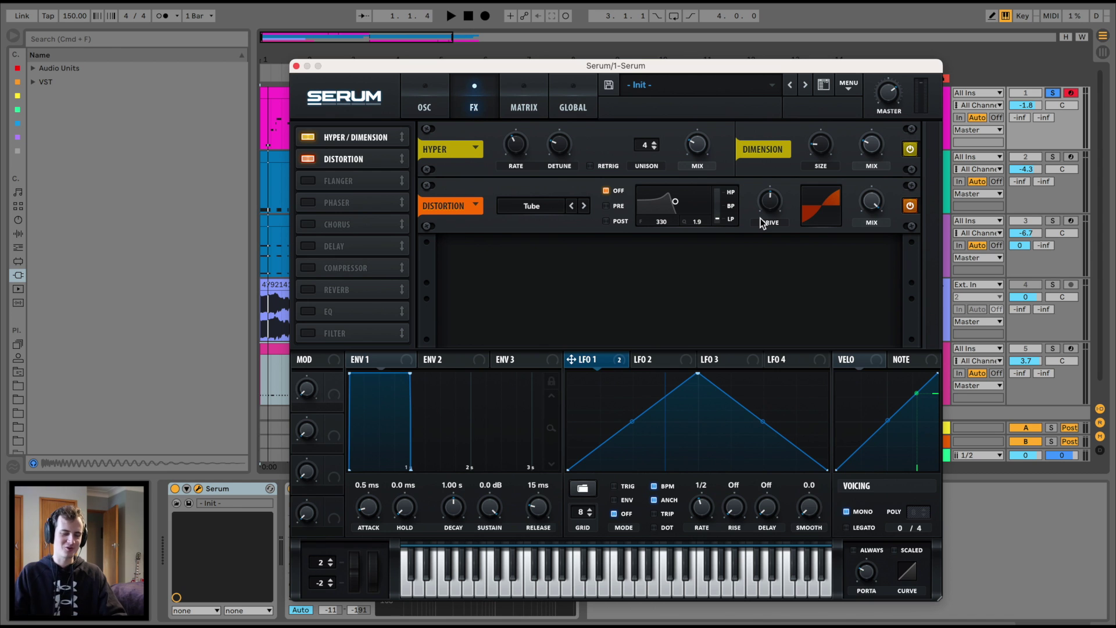
drag(767, 208, 775, 218)
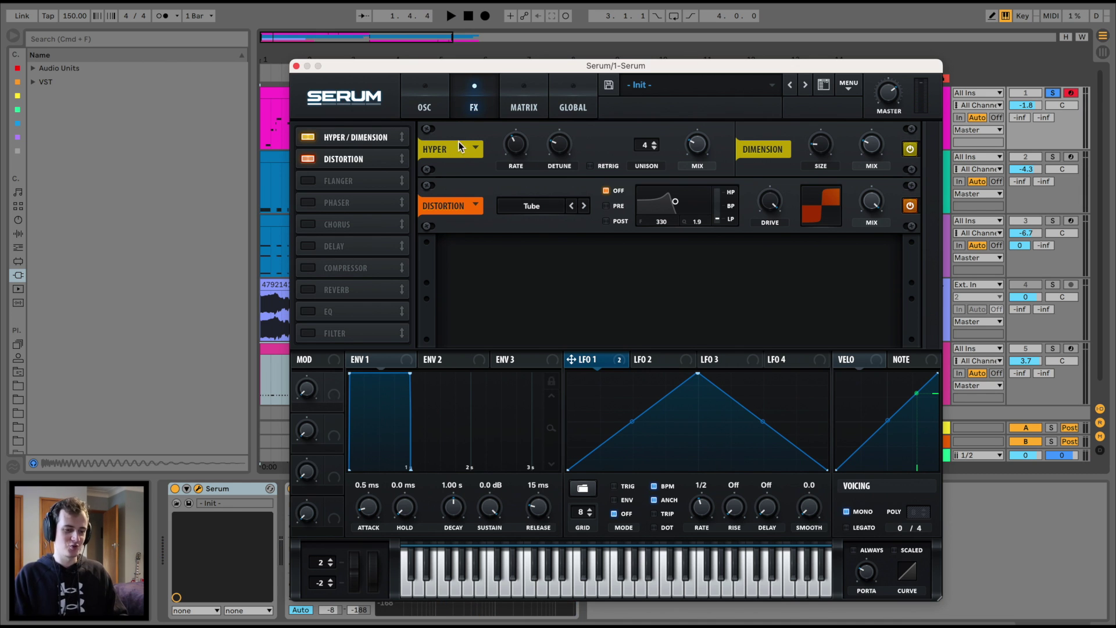
click(309, 136)
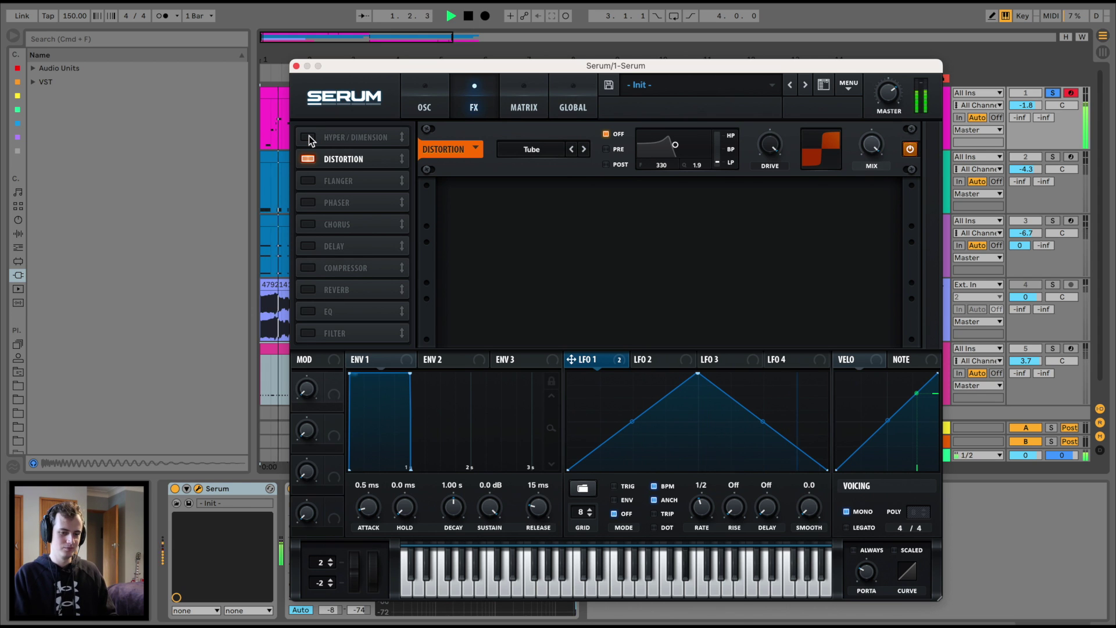
click(309, 138)
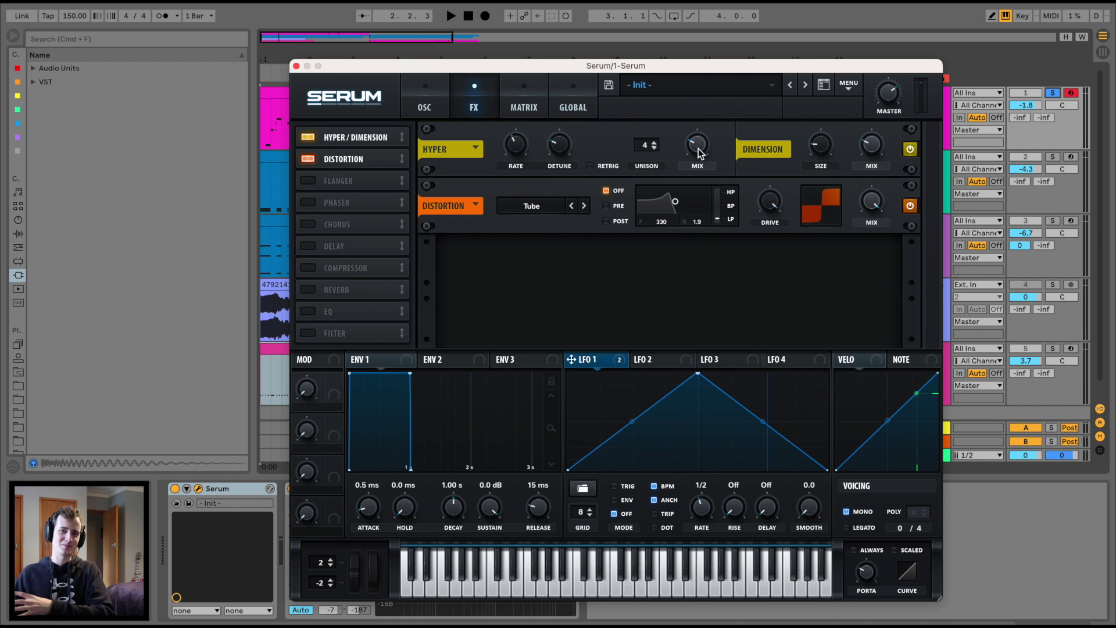
key(space)
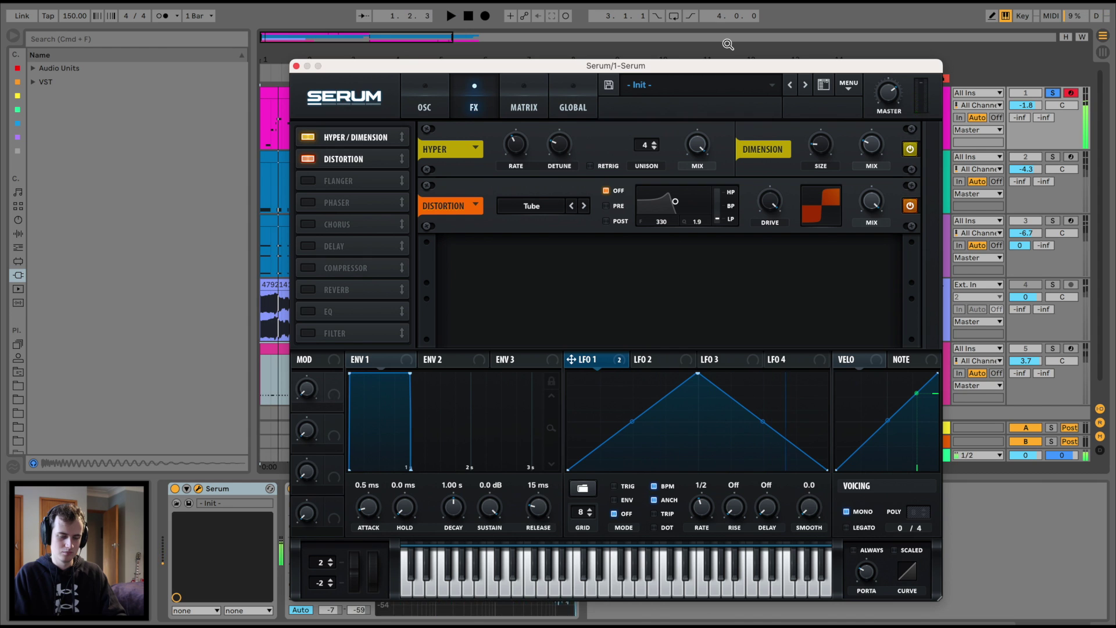
click(278, 284)
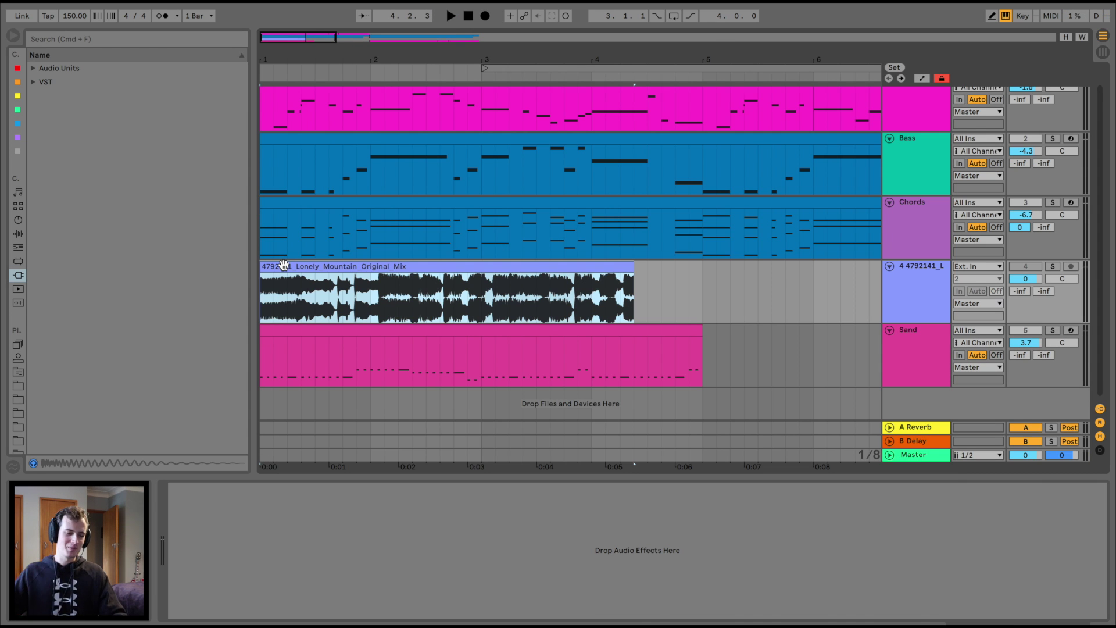
Step: Zoom to the Lonely Mountain clip and play the arrangement from an earlier spot
key(z)
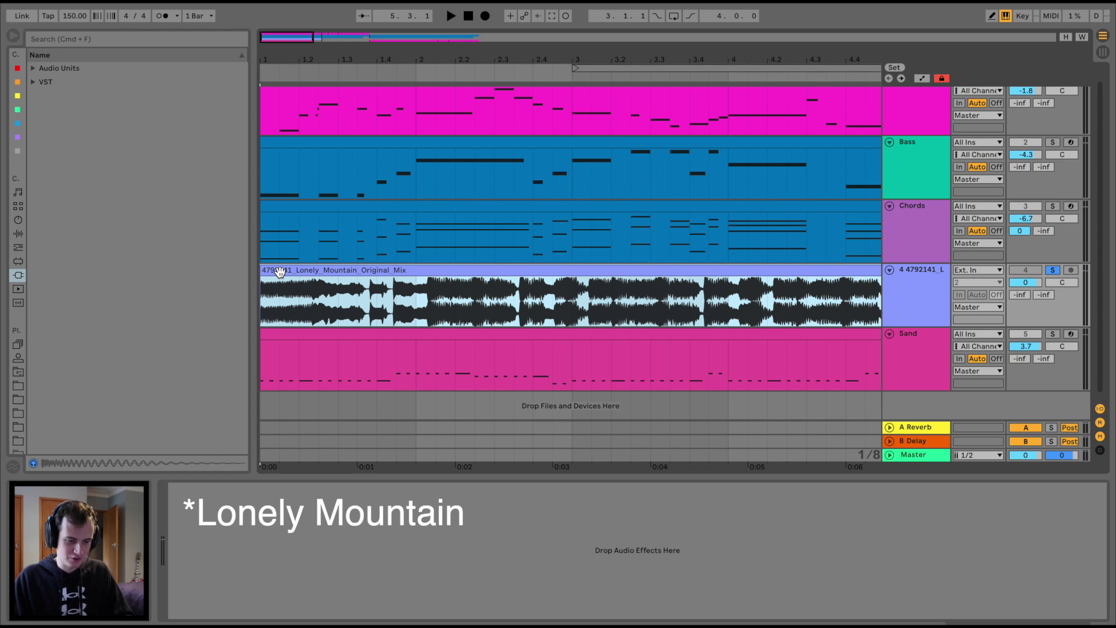
key(space)
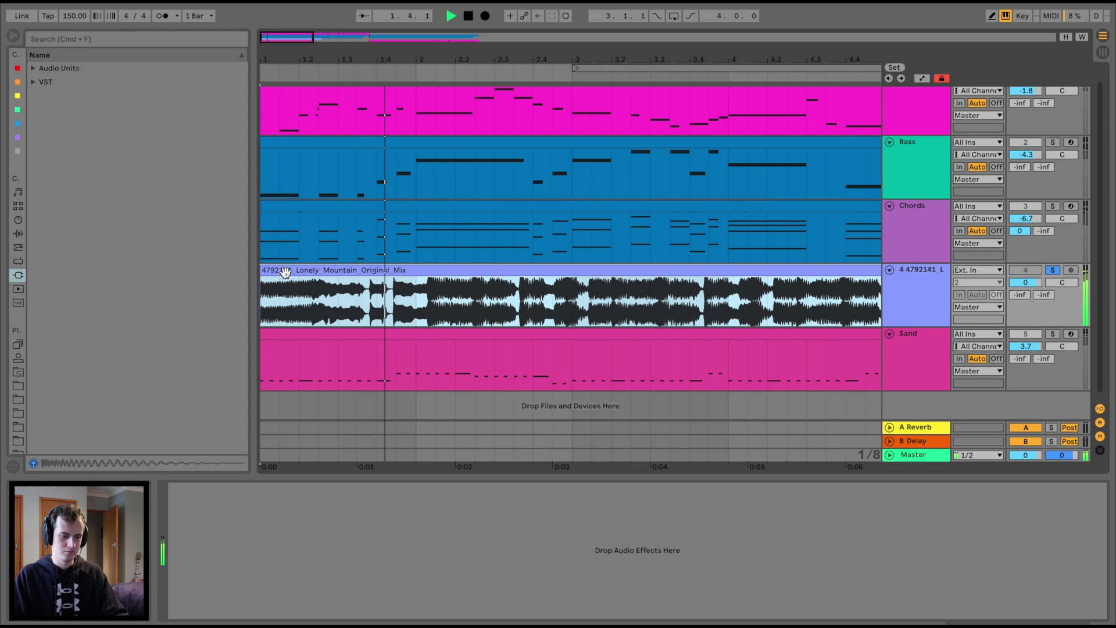
scroll(316, 59, up, 3)
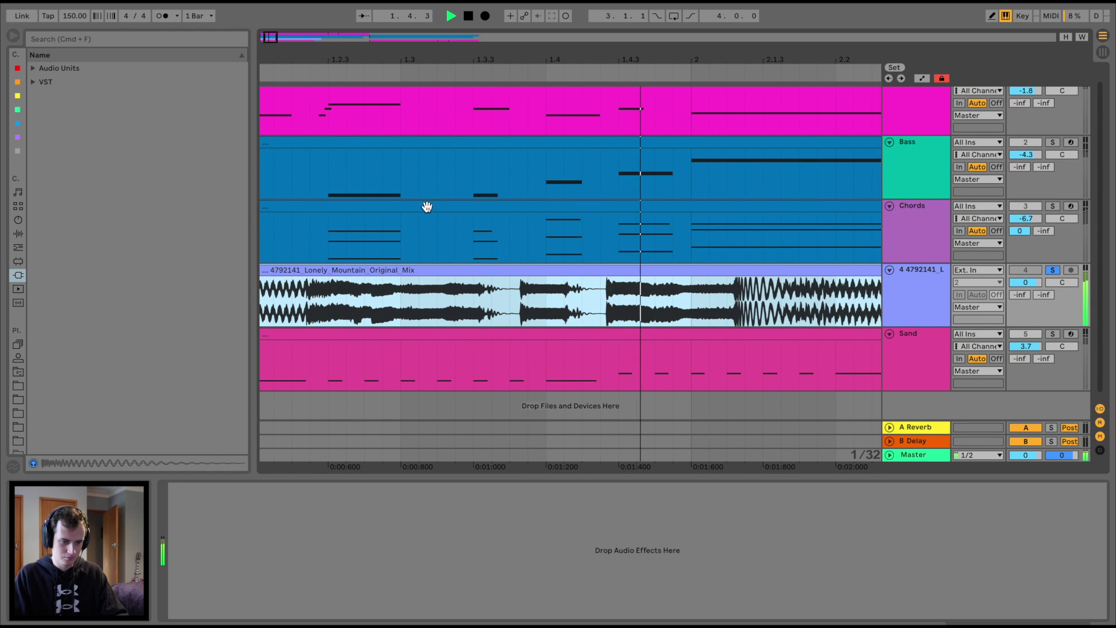
click(384, 296)
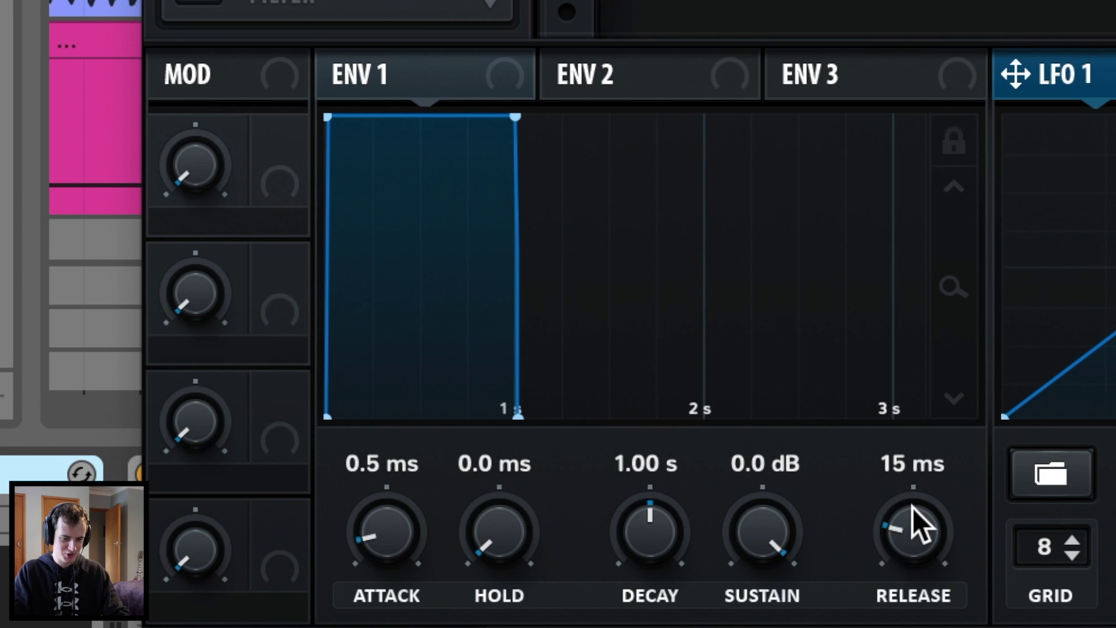
Step: Cut envelope 1's release to 0 ms, nudge the Hyper mix, and close the Serum window
drag(538, 508, 538, 558)
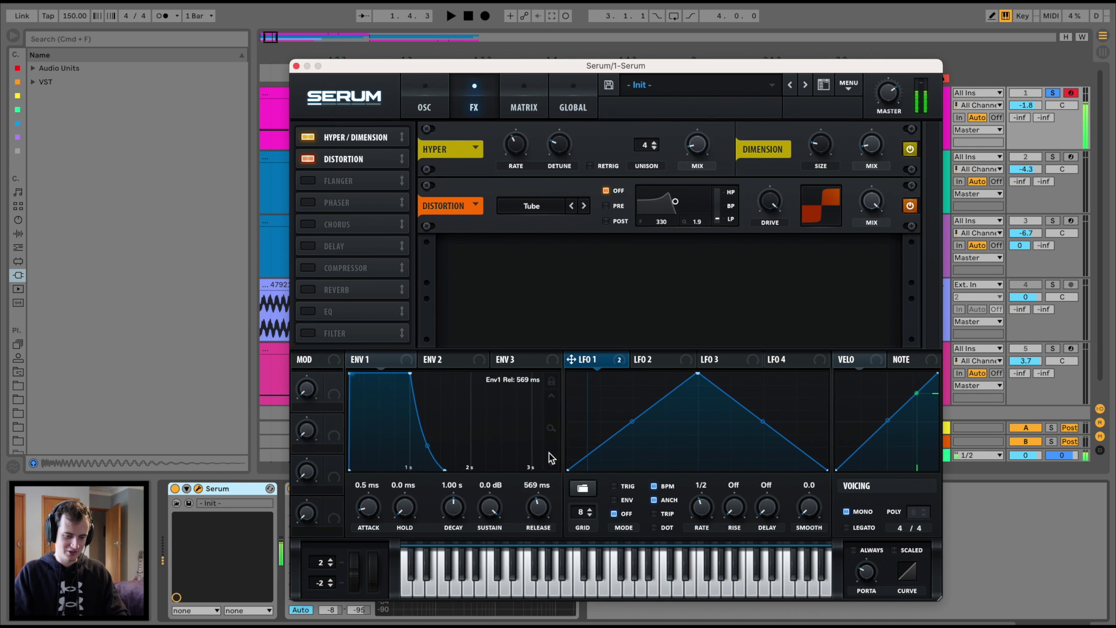
drag(540, 486, 541, 497)
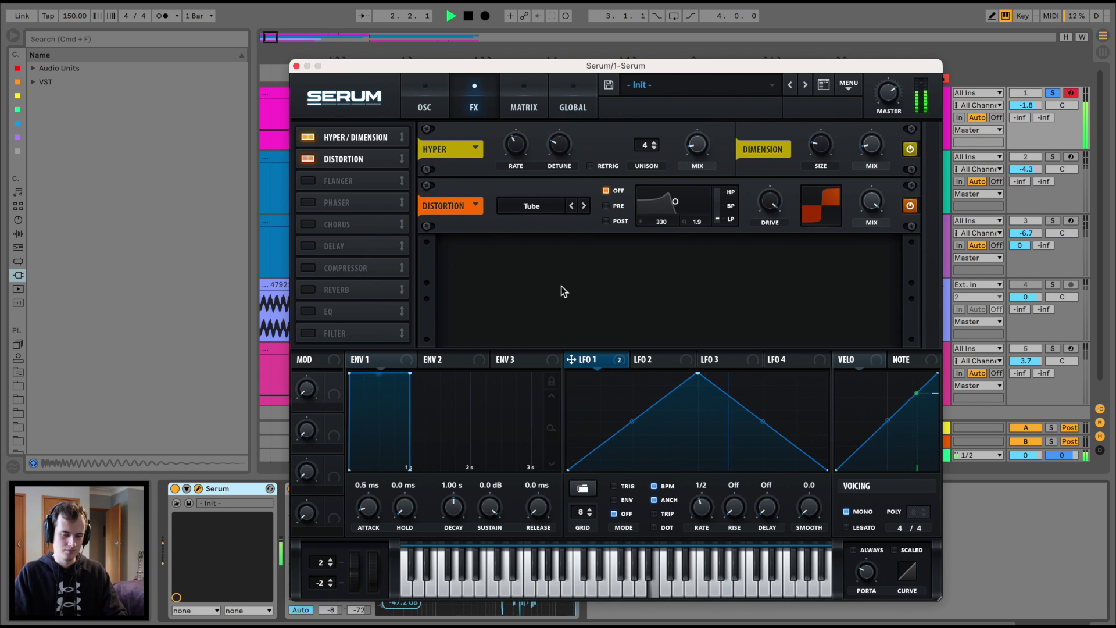
drag(696, 155, 695, 152)
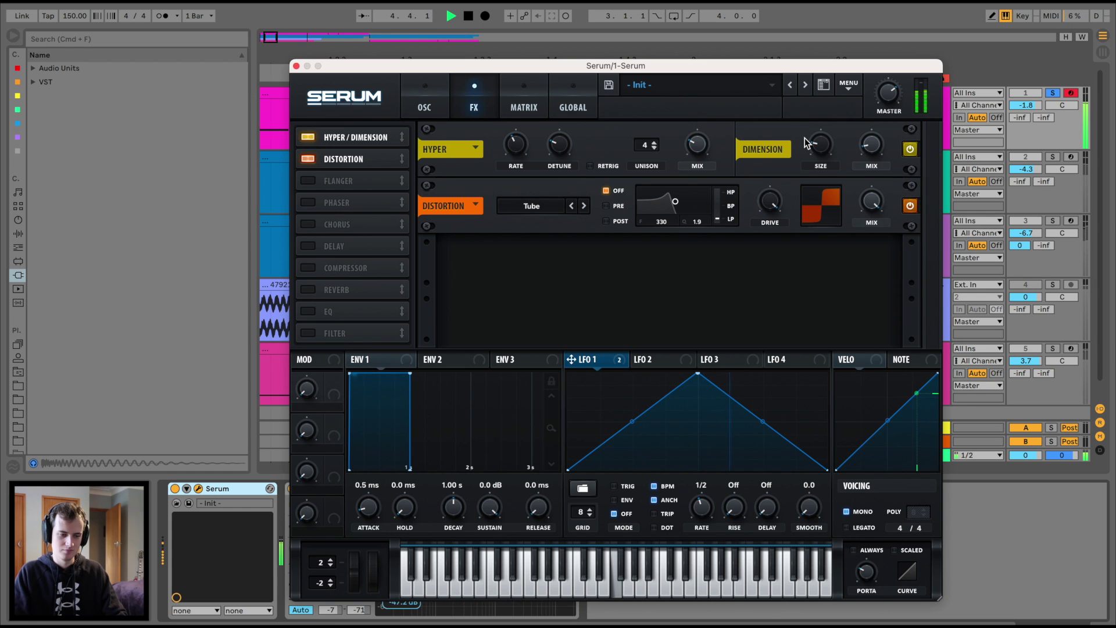
click(299, 65)
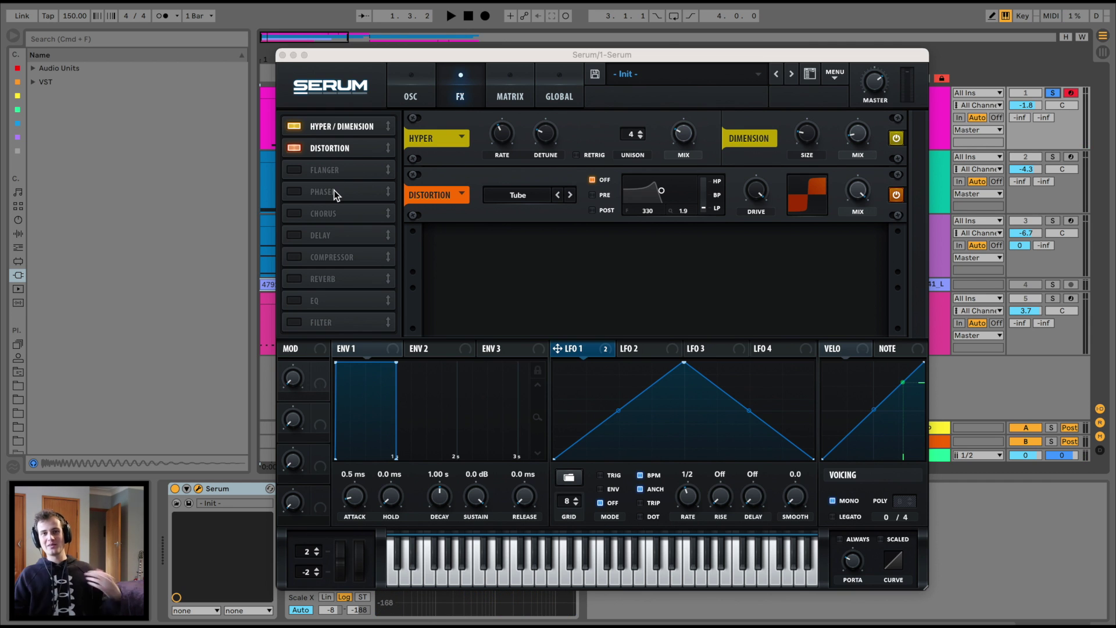
Step: Add a Chorus at about 27% mix and a multiband Compressor with 6.7 dB gain
click(294, 214)
drag(995, 162, 968, 216)
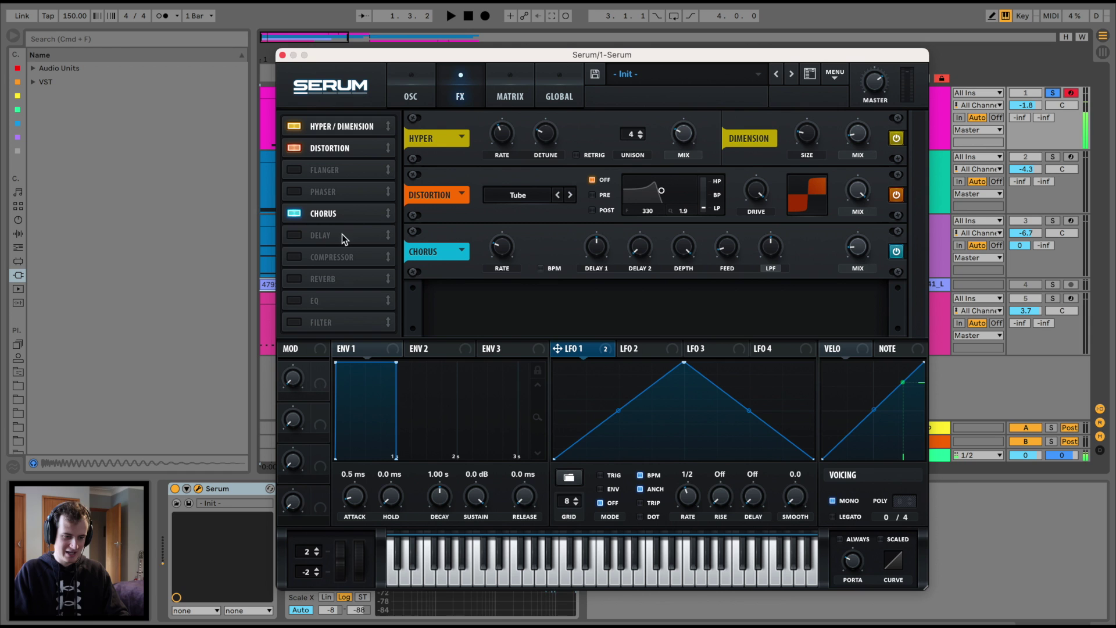
click(296, 256)
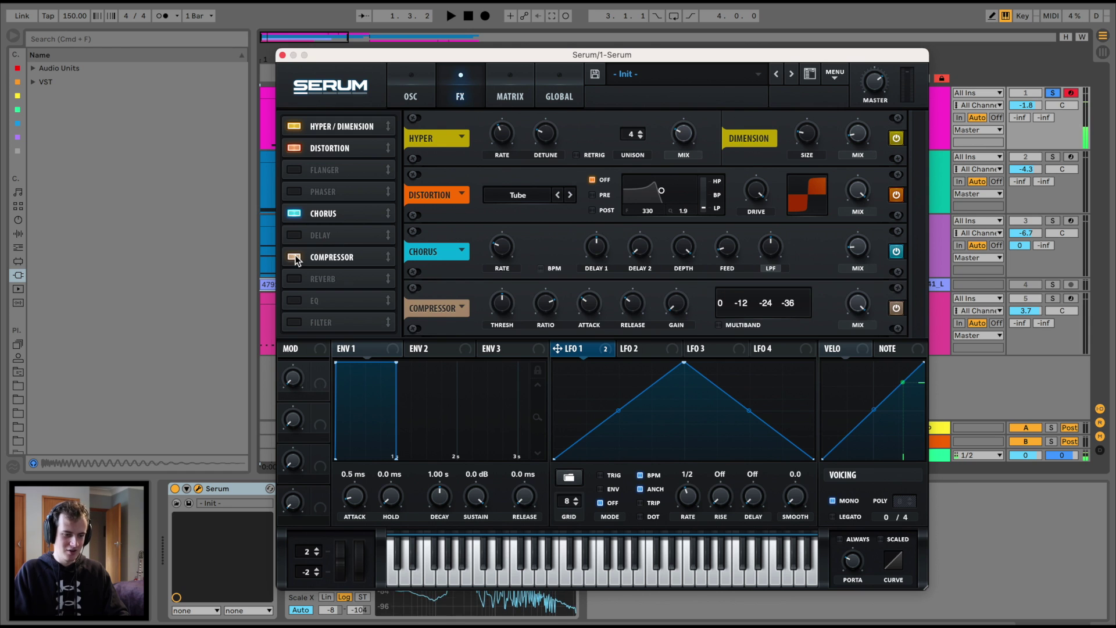
click(720, 324)
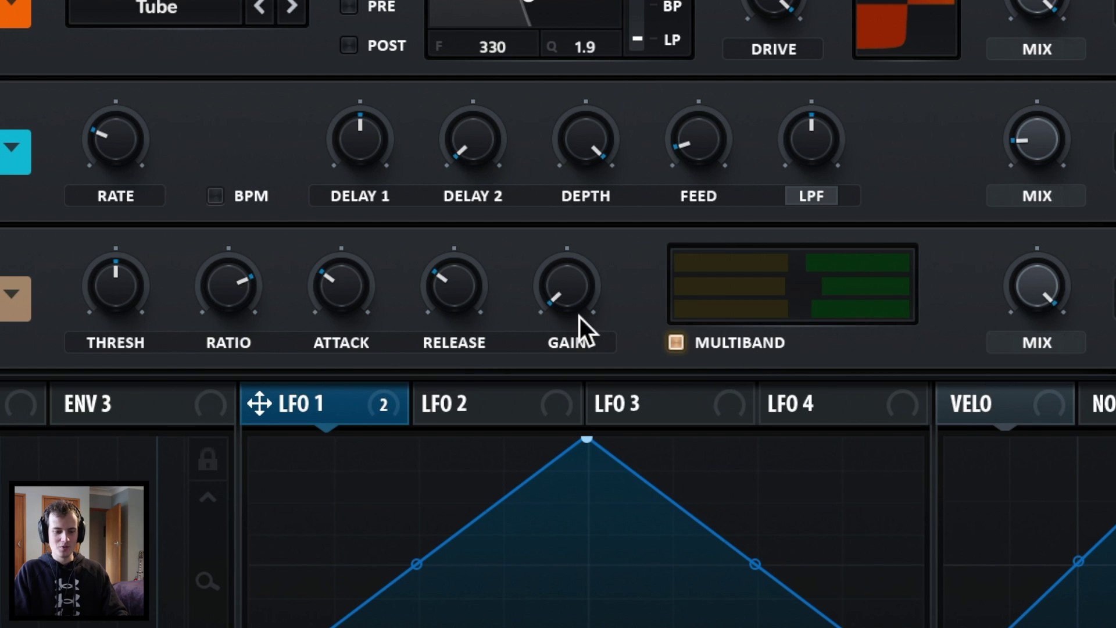
drag(677, 307, 686, 287)
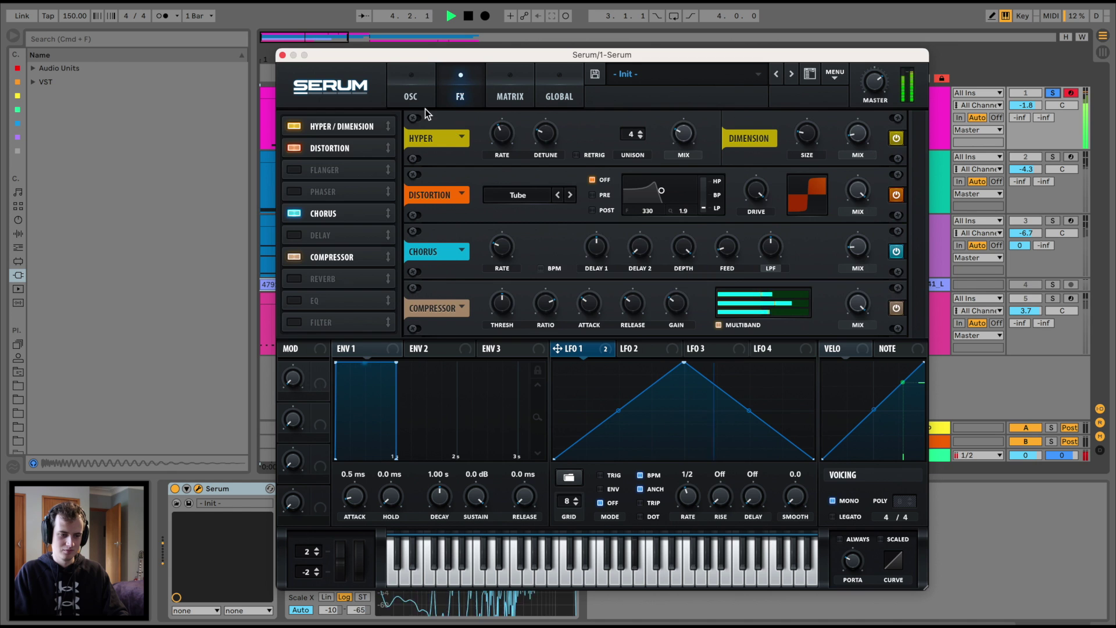
Step: Set oscillator B to 6 unison voices and dial in its detune amount
click(411, 97)
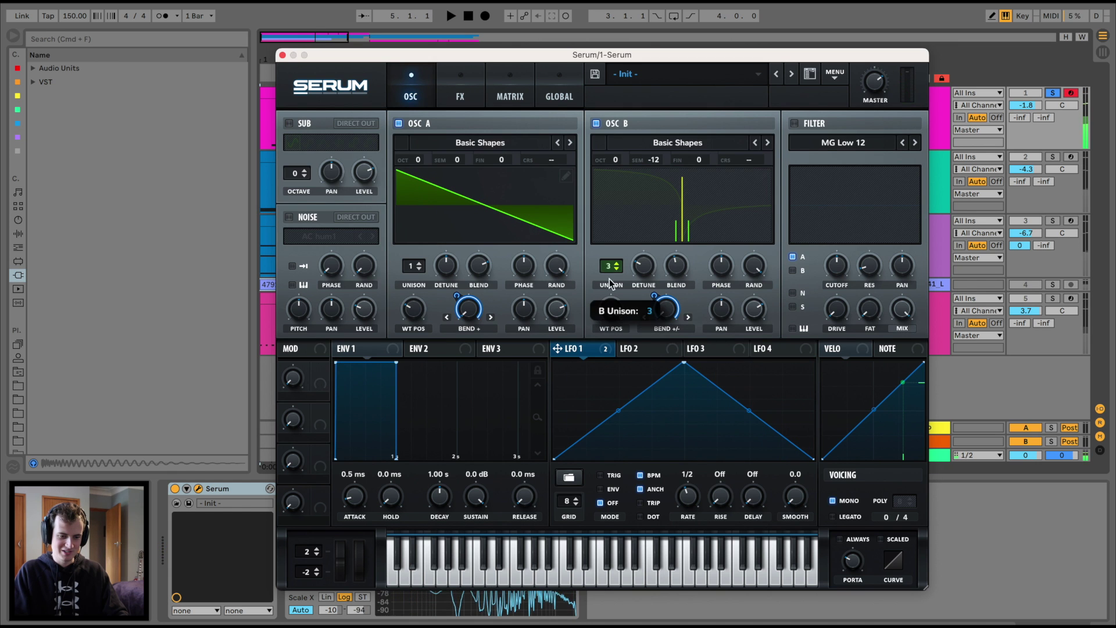
drag(607, 298, 599, 359)
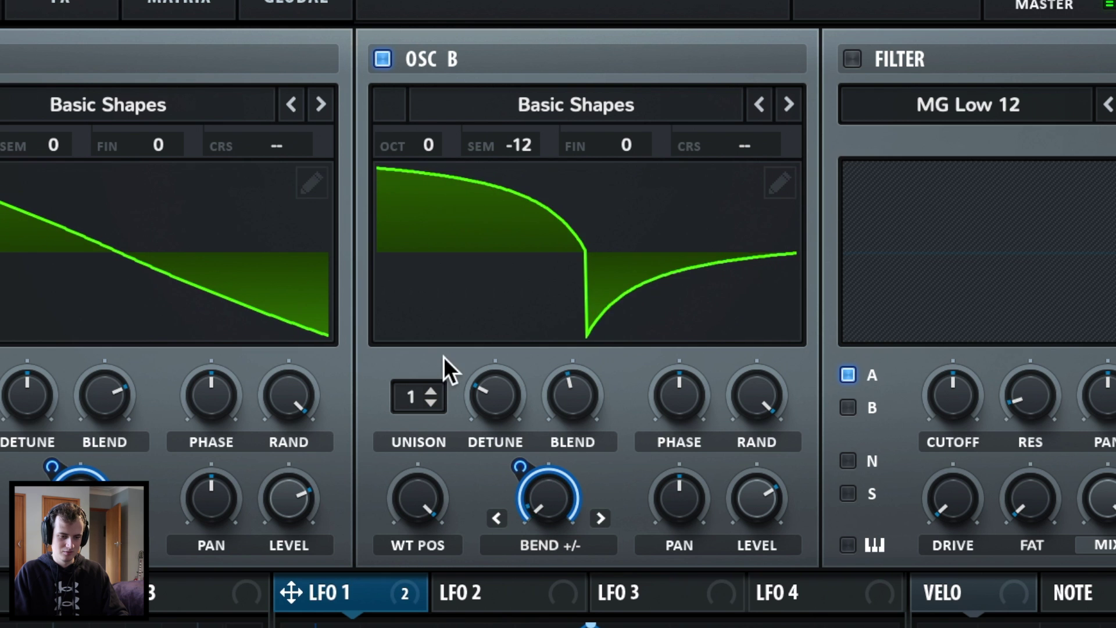
drag(420, 398, 442, 261)
mouse_move(495, 395)
mouse_down()
mouse_move(534, 195)
mouse_move(525, 312)
mouse_up()
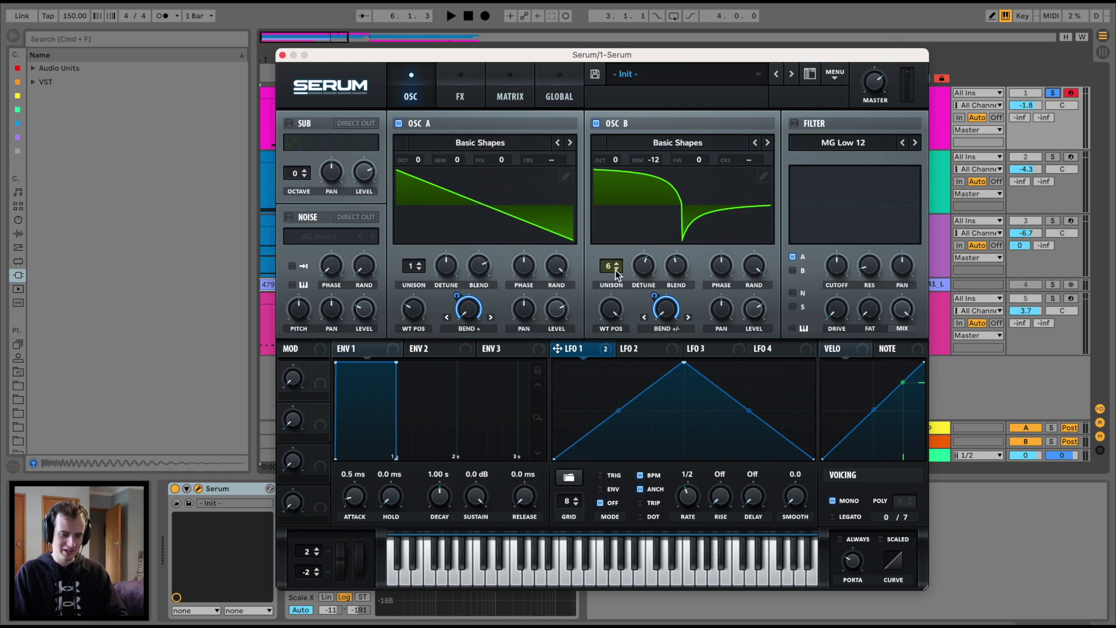
drag(644, 268, 644, 271)
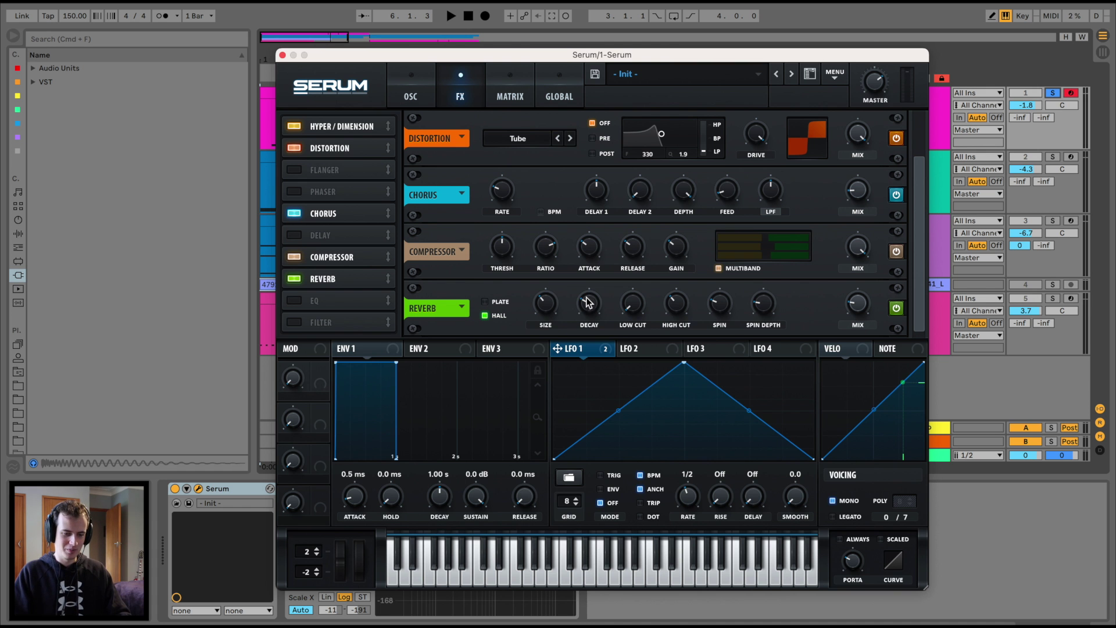
Step: Raise the Reverb low cut, set its mix to about 28%, and move it ahead of the Compressor
drag(589, 310, 590, 294)
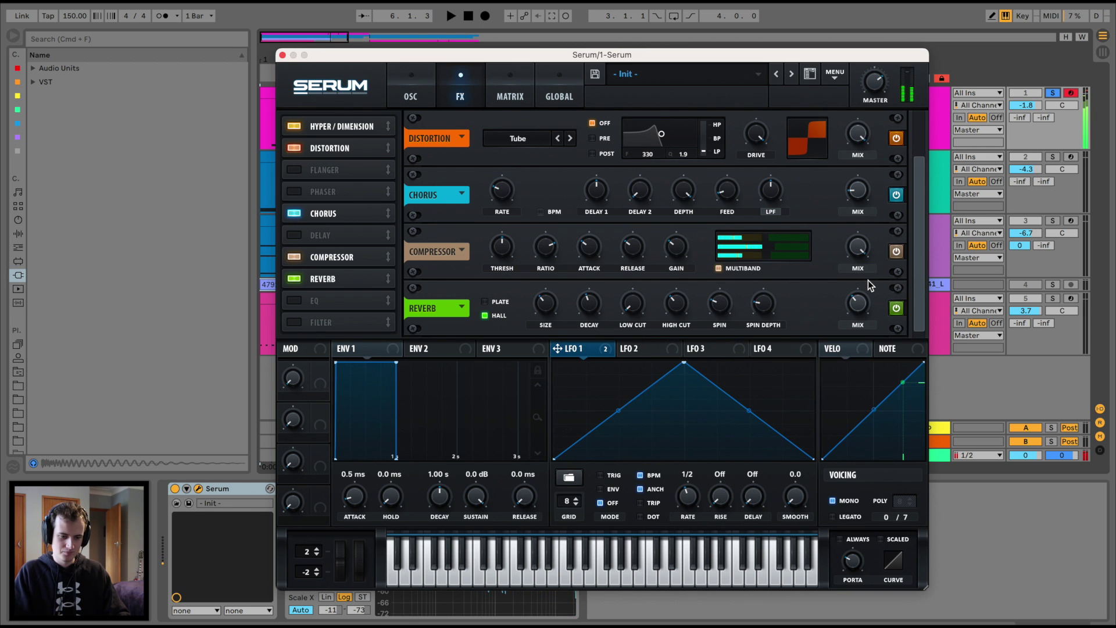
mouse_move(633, 302)
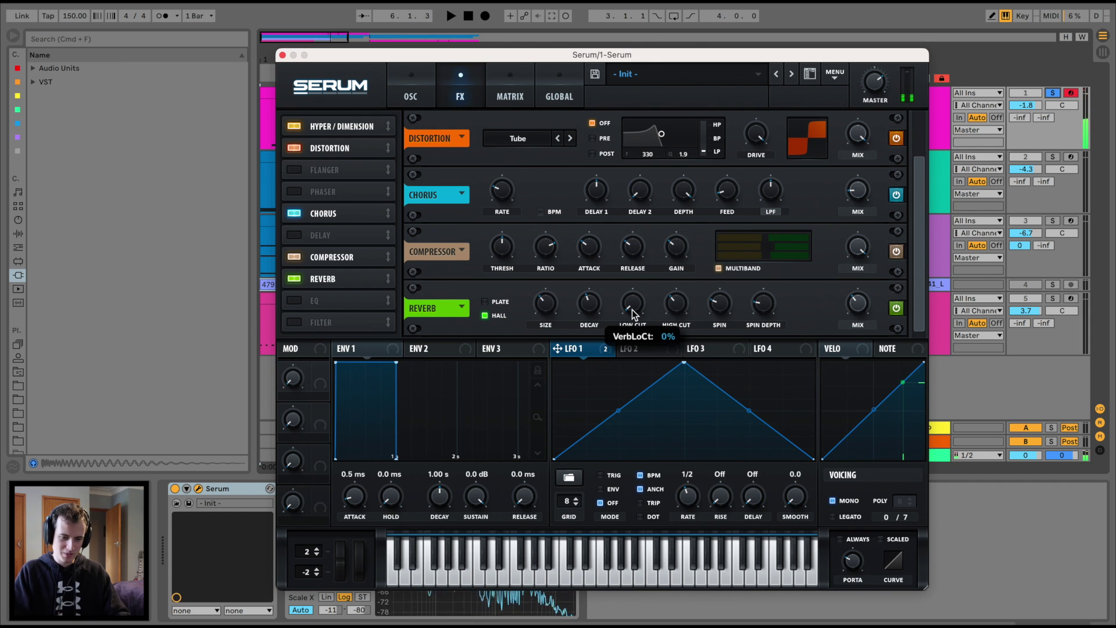
drag(637, 285, 643, 264)
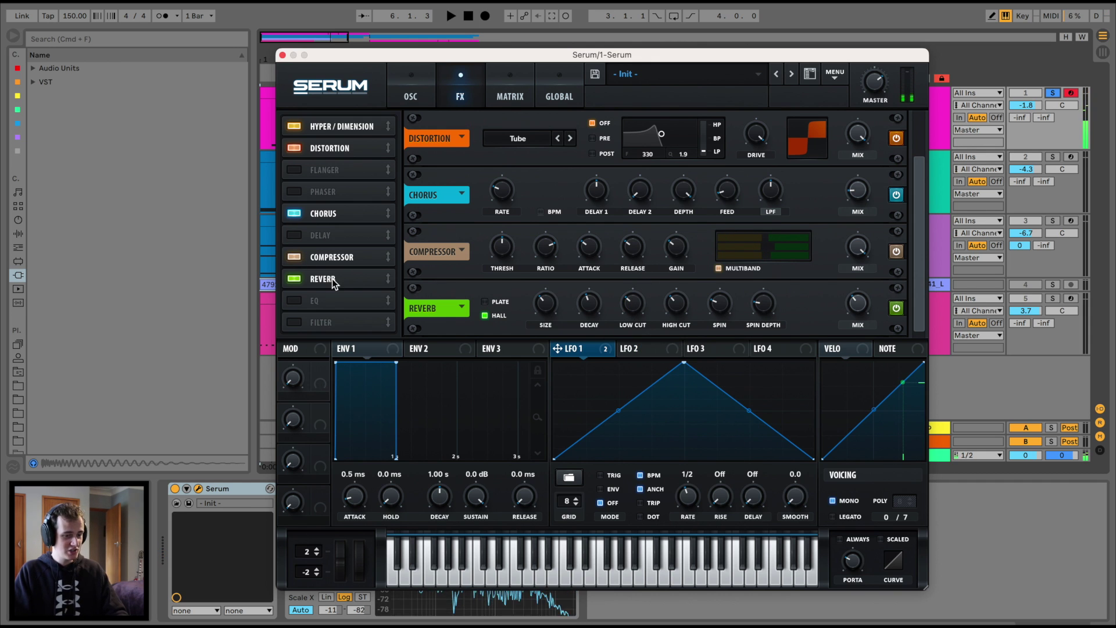
drag(332, 279, 340, 254)
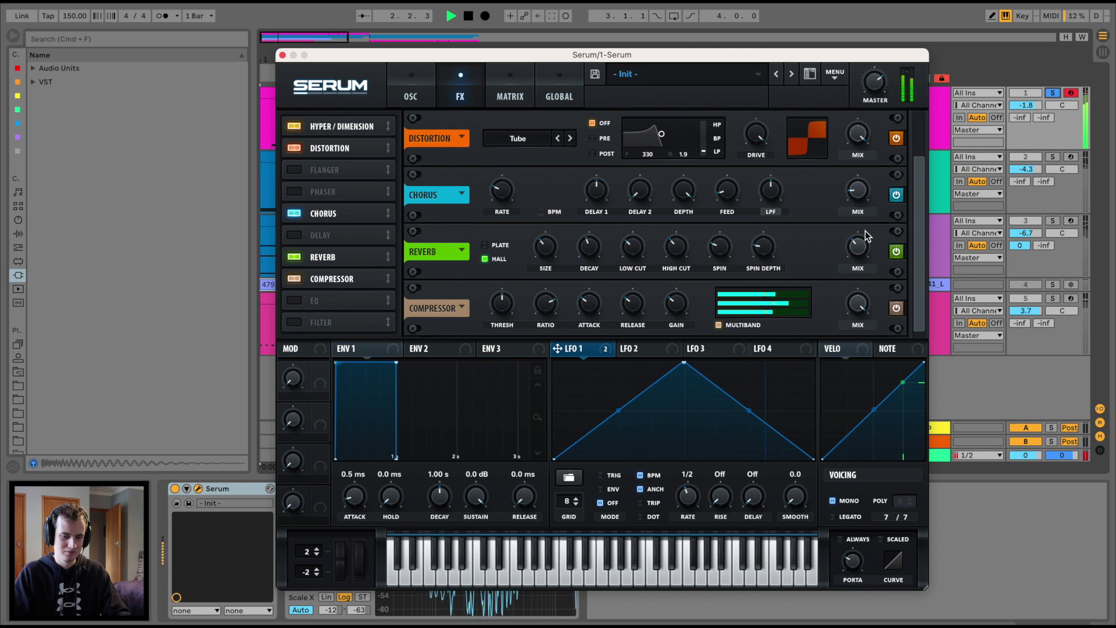
mouse_move(859, 247)
mouse_down()
mouse_move(840, 270)
mouse_move(846, 244)
mouse_up()
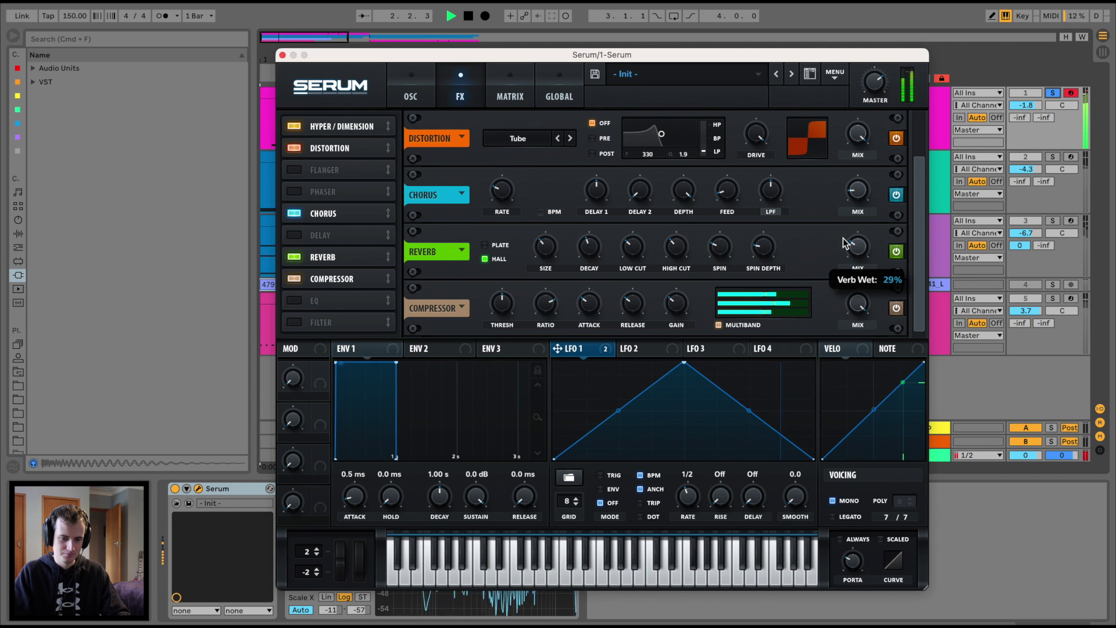
Step: Add a 1/8-note Delay with shaped filter after the Compressor, and enable the EQ
click(294, 235)
drag(596, 202, 596, 211)
drag(707, 189, 704, 208)
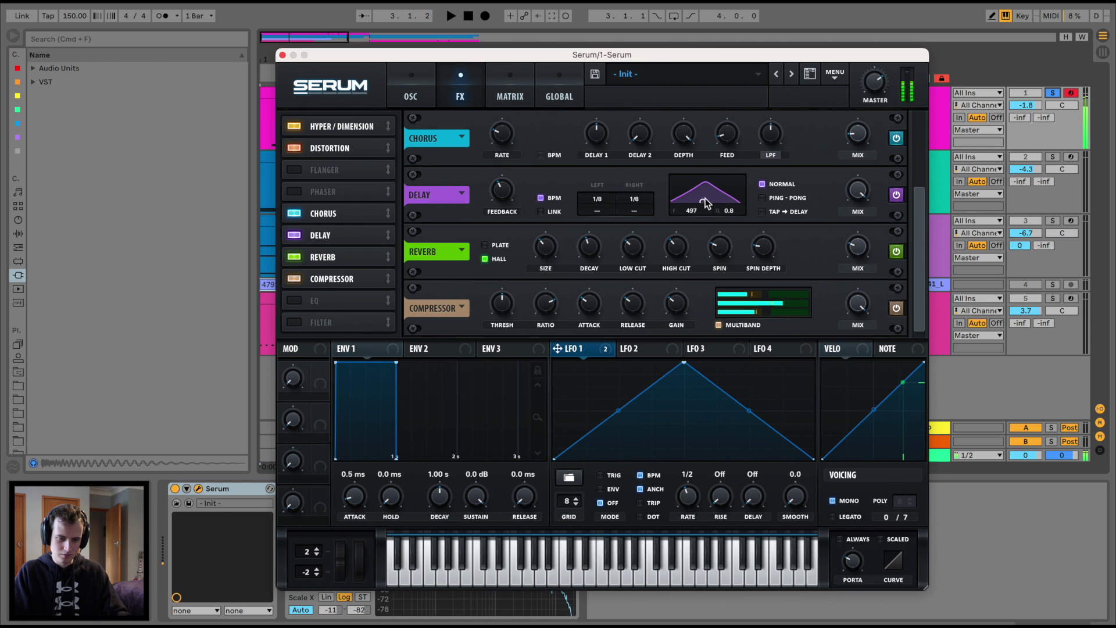
drag(710, 194, 713, 206)
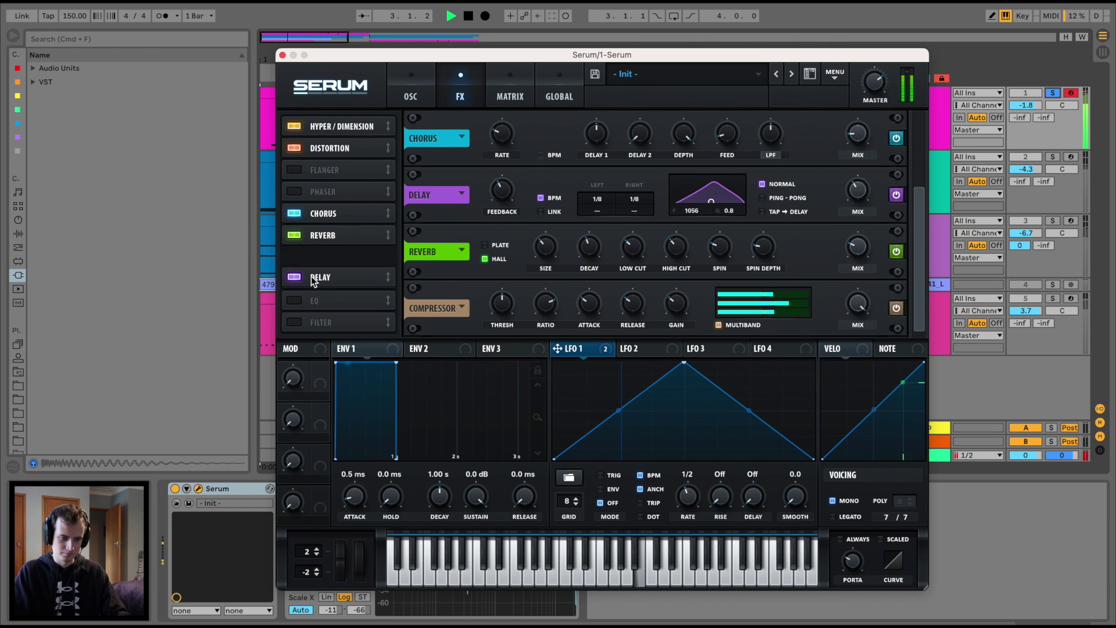
drag(311, 278, 312, 296)
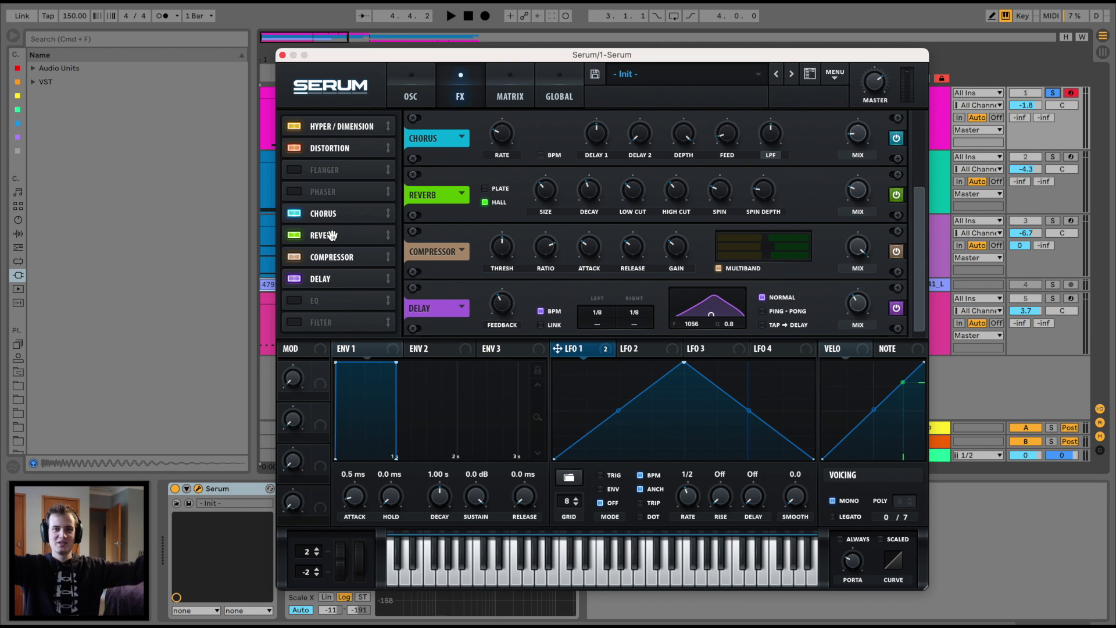
click(296, 301)
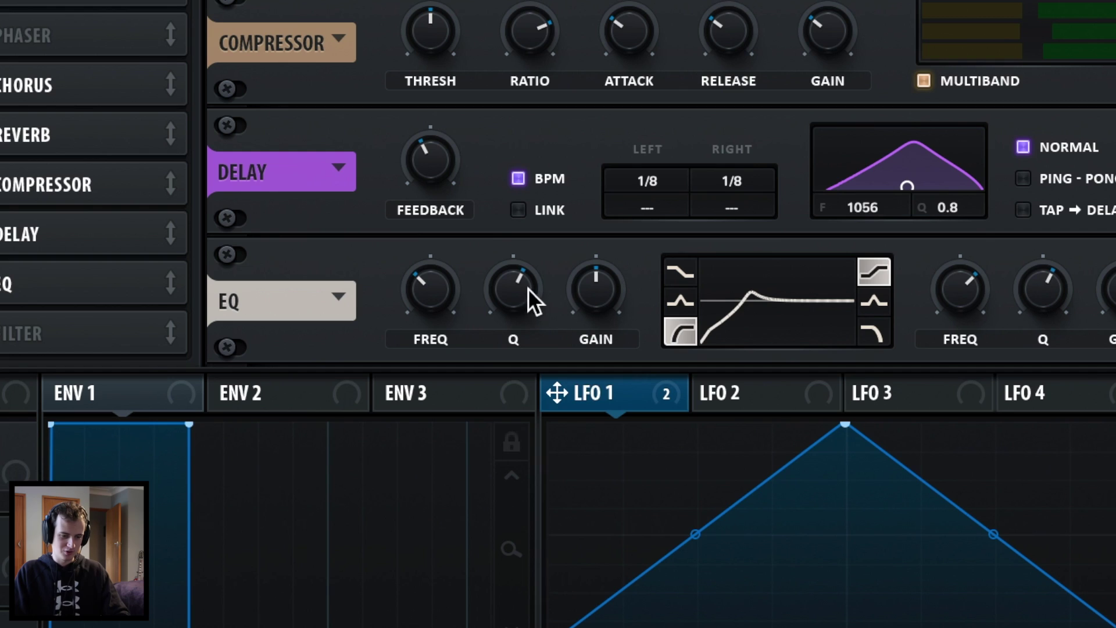
Step: Narrow the EQ low band's Q and settle its frequency around 293 Hz while auditioning
drag(539, 302, 527, 313)
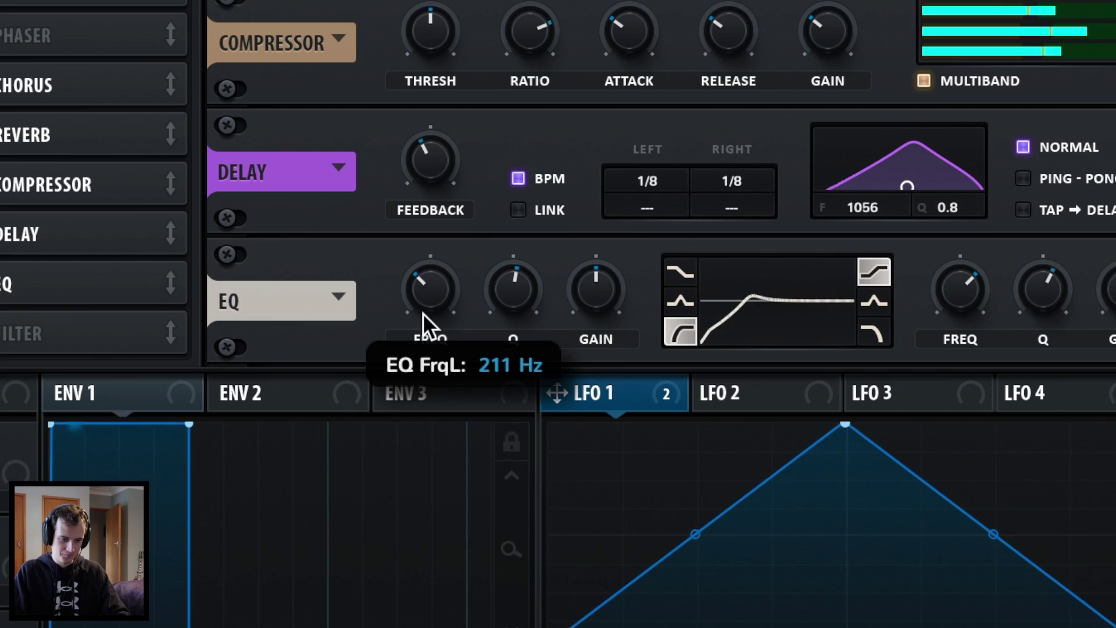
drag(423, 313, 431, 280)
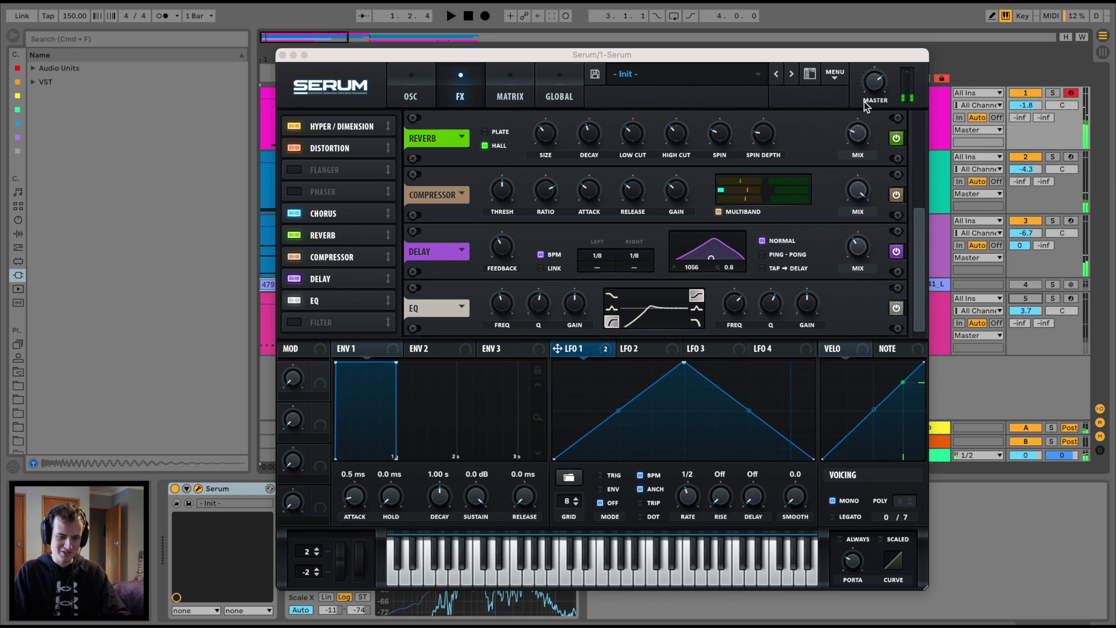
key(space)
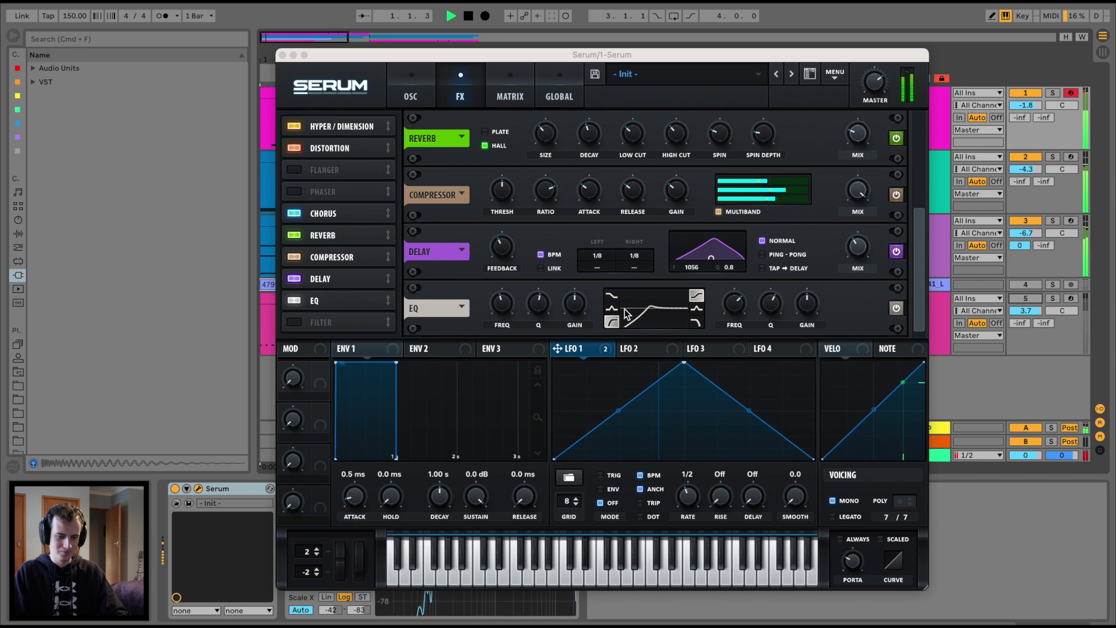
drag(502, 304, 502, 314)
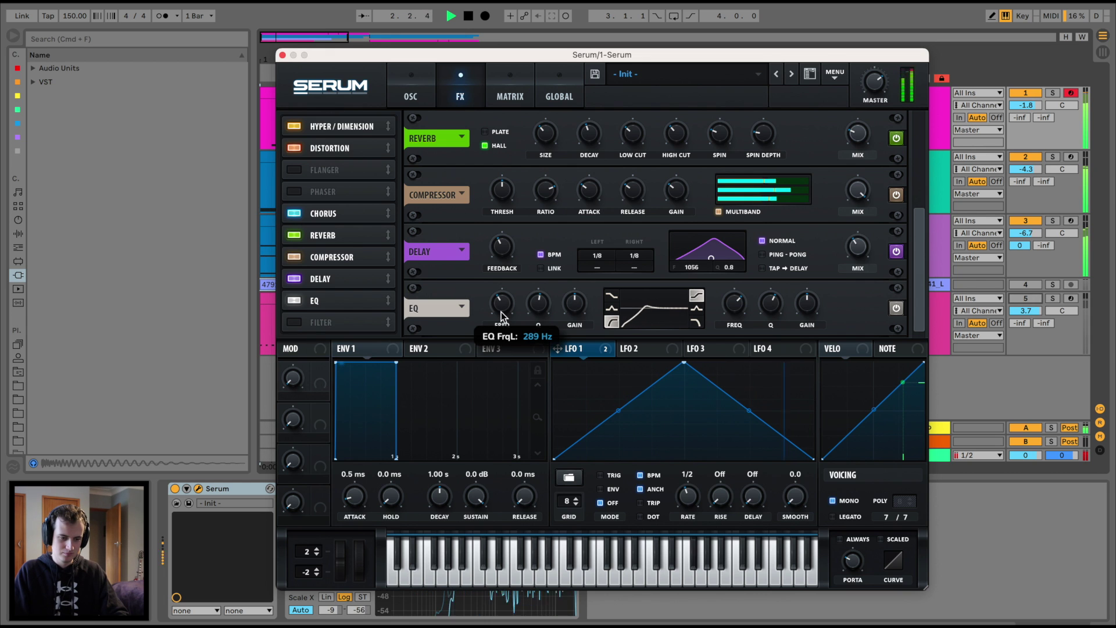
click(1027, 105)
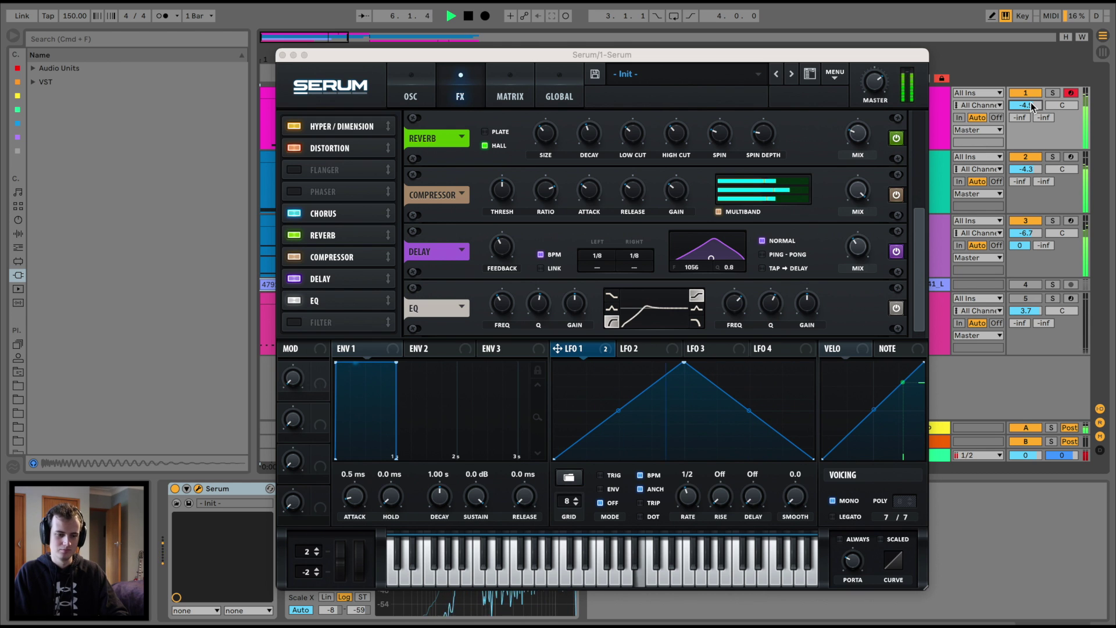
Step: Bypass and re-enable the Compressor during playback to compare, leaving it on
click(295, 256)
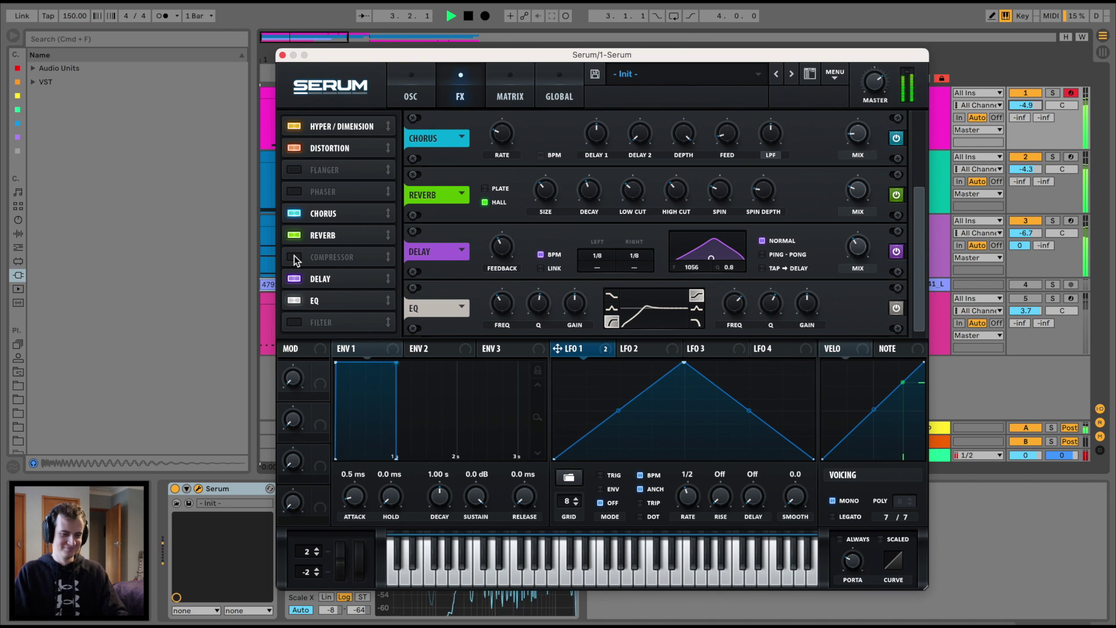
key(space)
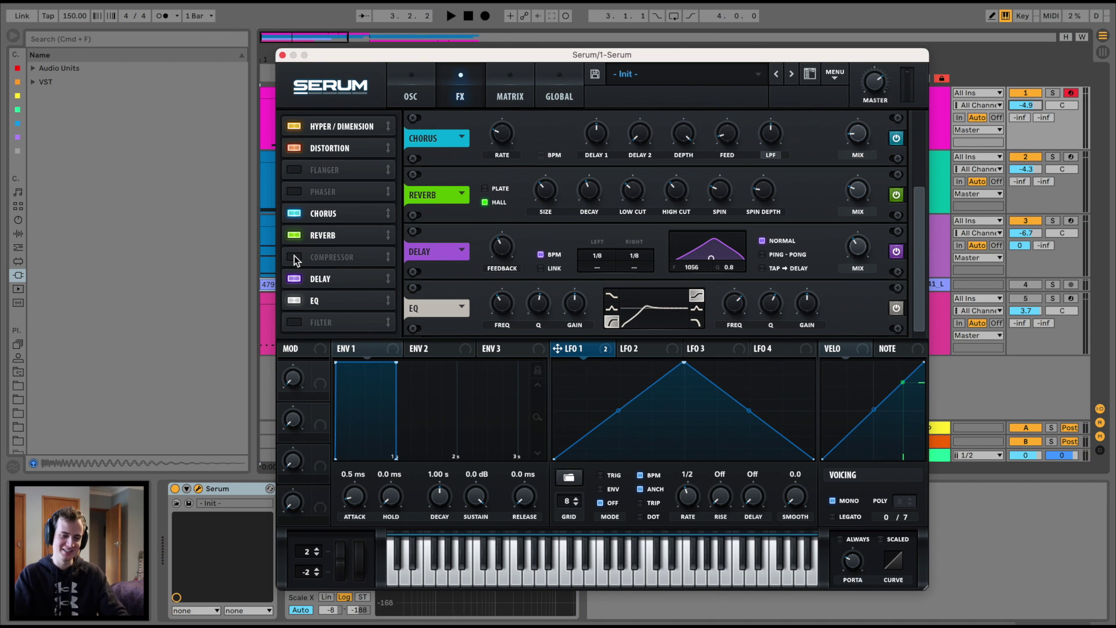
click(294, 255)
key(space)
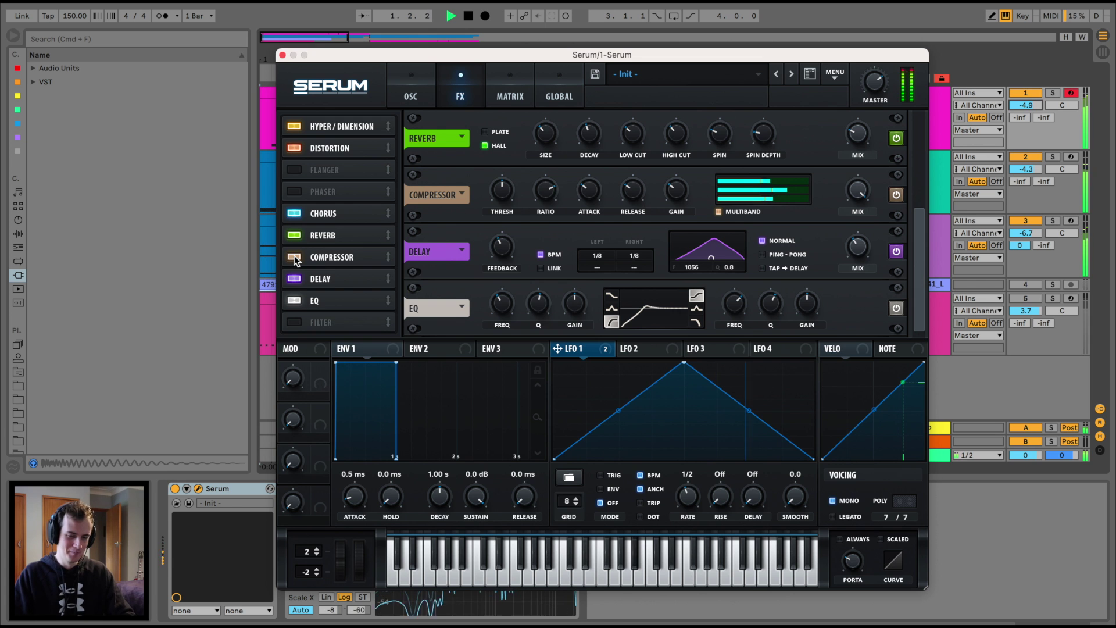
click(294, 256)
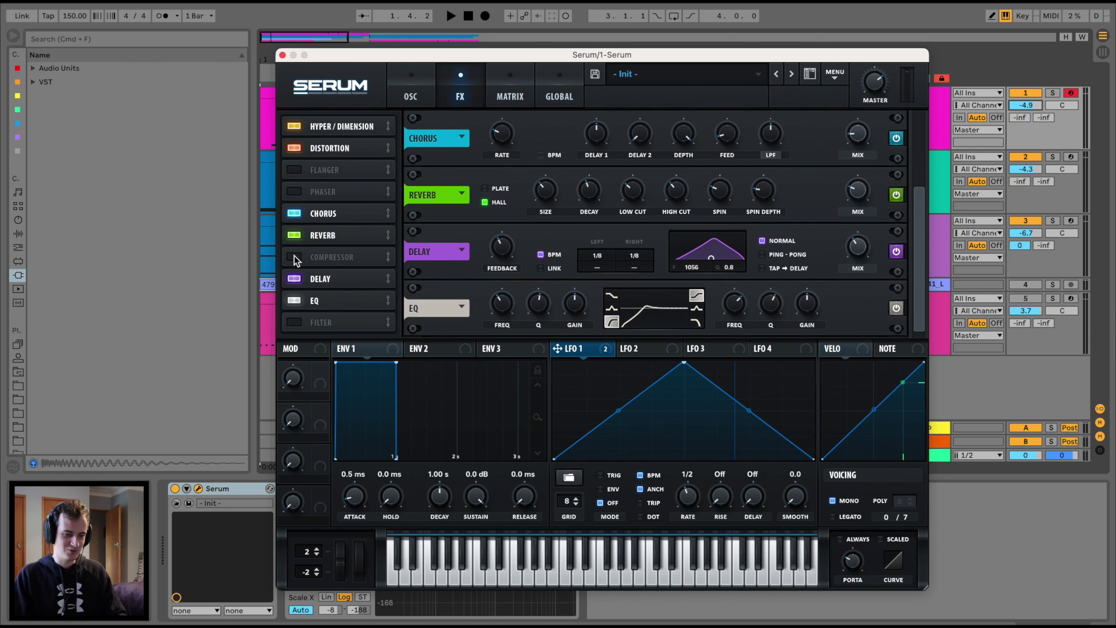
click(295, 256)
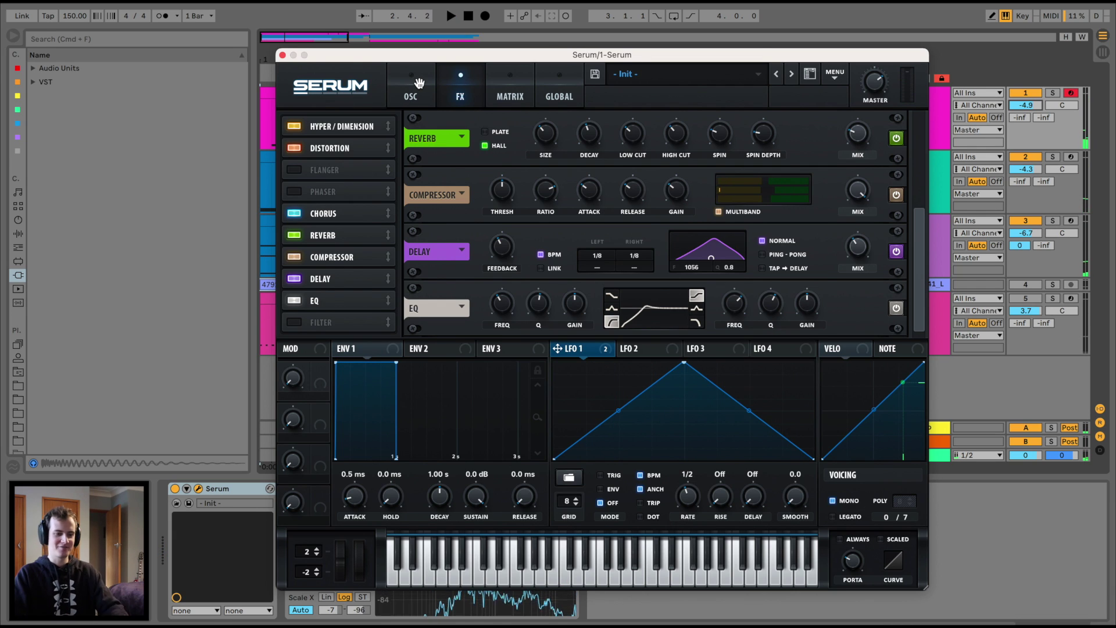
Step: Enable the MG Low 24 filter and route envelope 2 to its cutoff
click(411, 96)
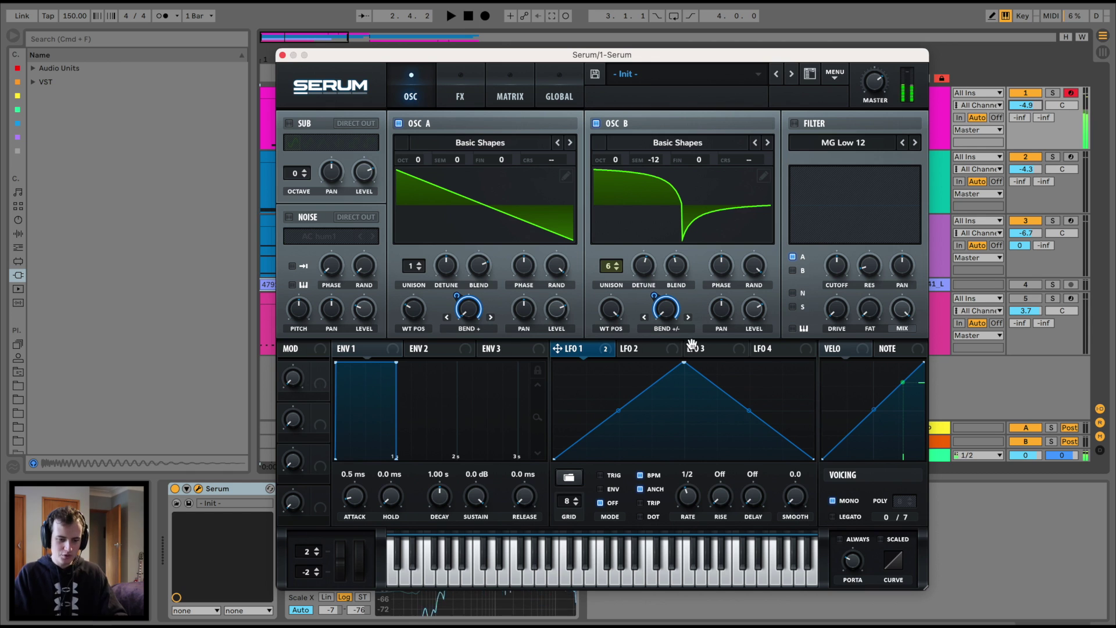
click(425, 348)
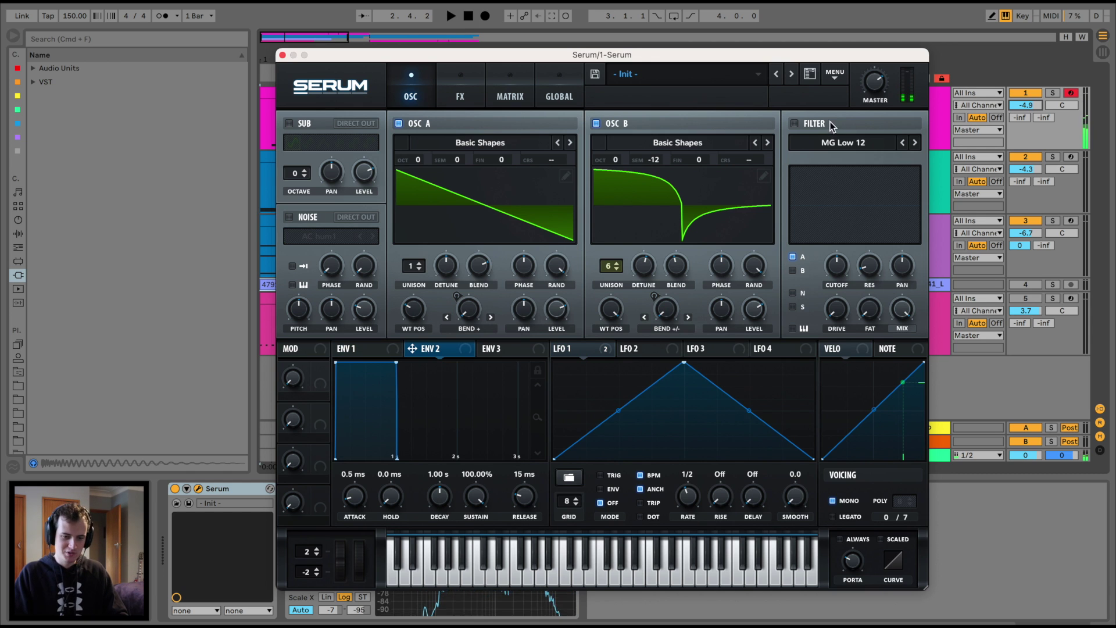
click(793, 123)
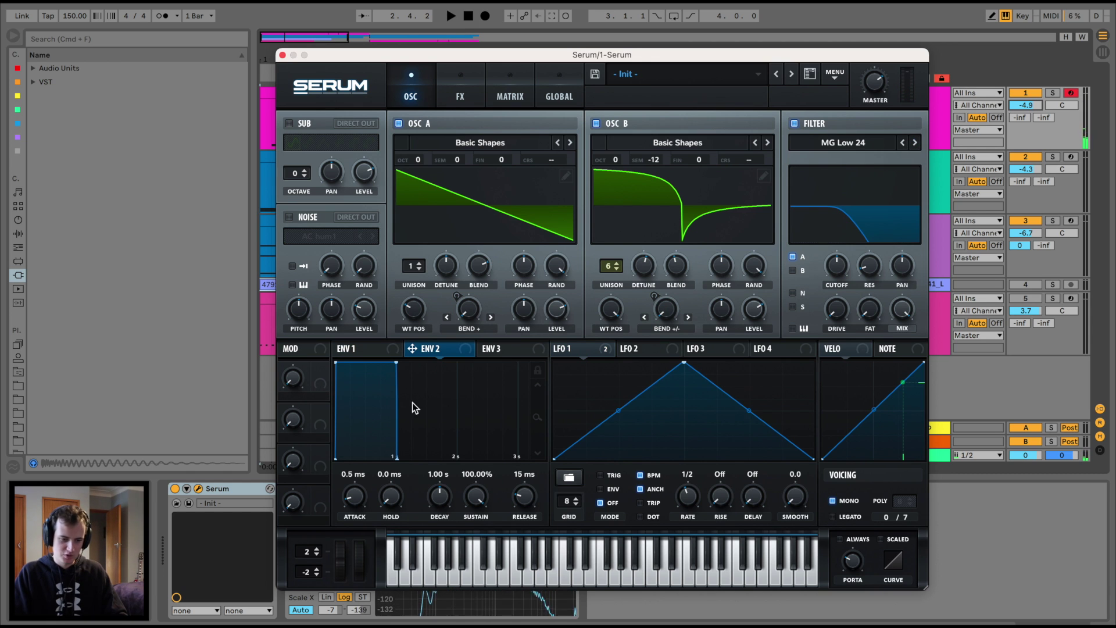
mouse_move(413, 349)
mouse_down()
mouse_move(837, 266)
mouse_move(848, 214)
mouse_up()
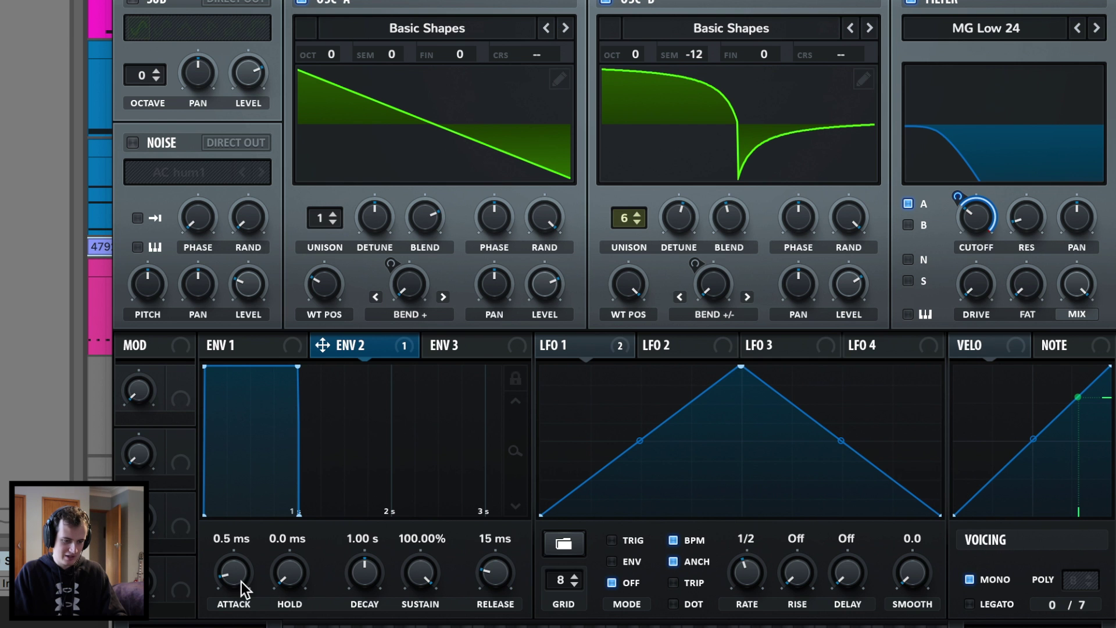
Step: Shape envelope 2 to 25 ms attack, 33.79% sustain and 141 ms release
drag(239, 580, 249, 512)
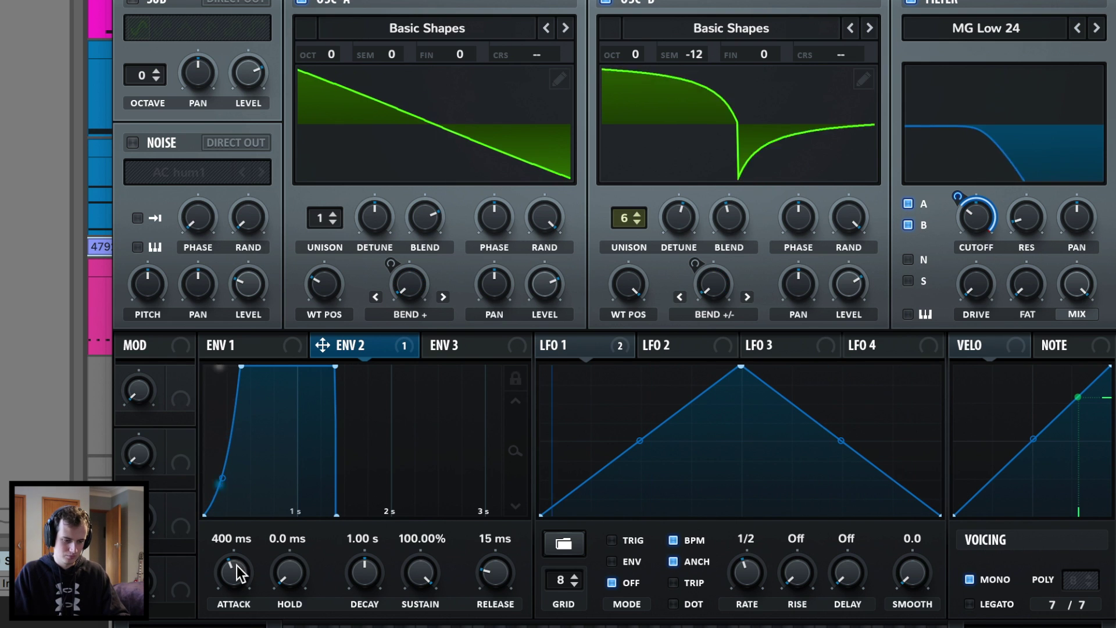
drag(235, 567, 243, 583)
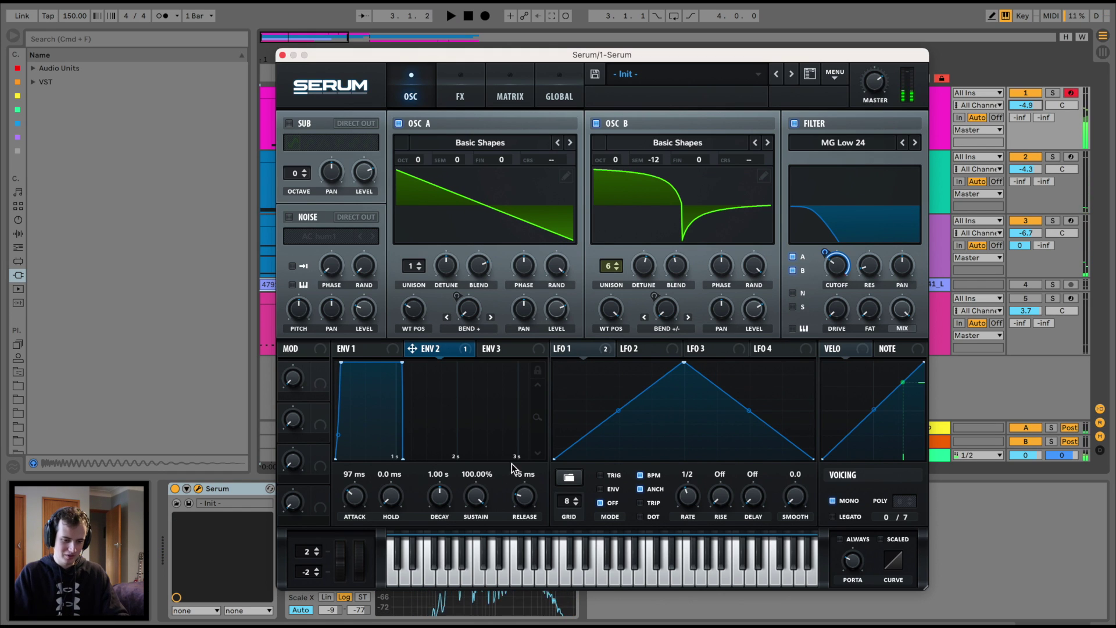
mouse_move(525, 501)
mouse_down()
mouse_move(526, 485)
mouse_move(489, 510)
mouse_up()
click(452, 569)
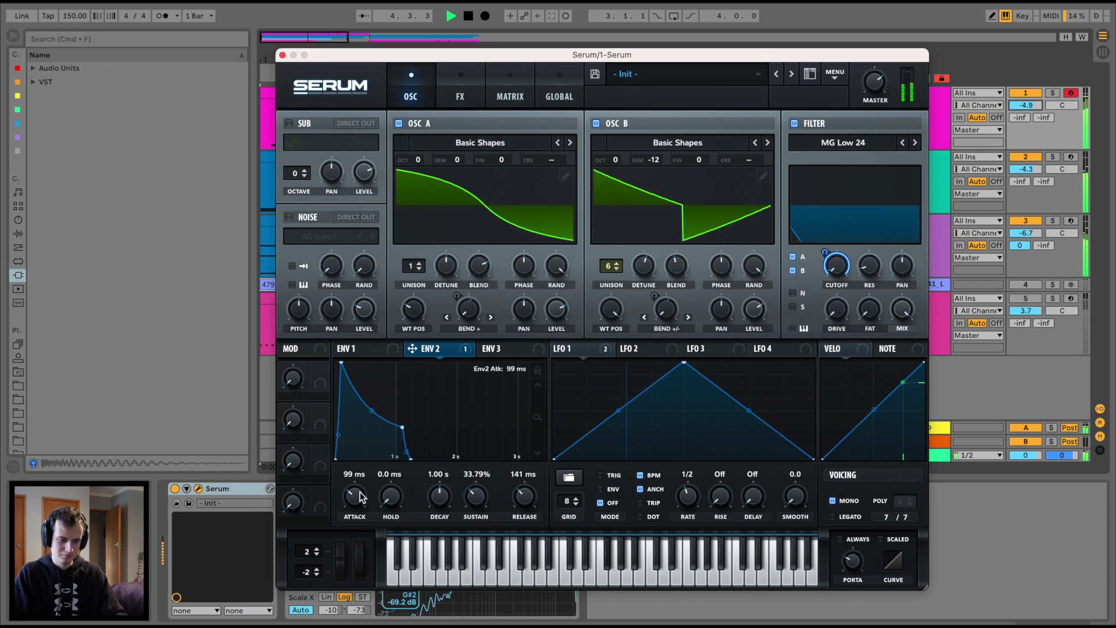
drag(356, 497, 360, 509)
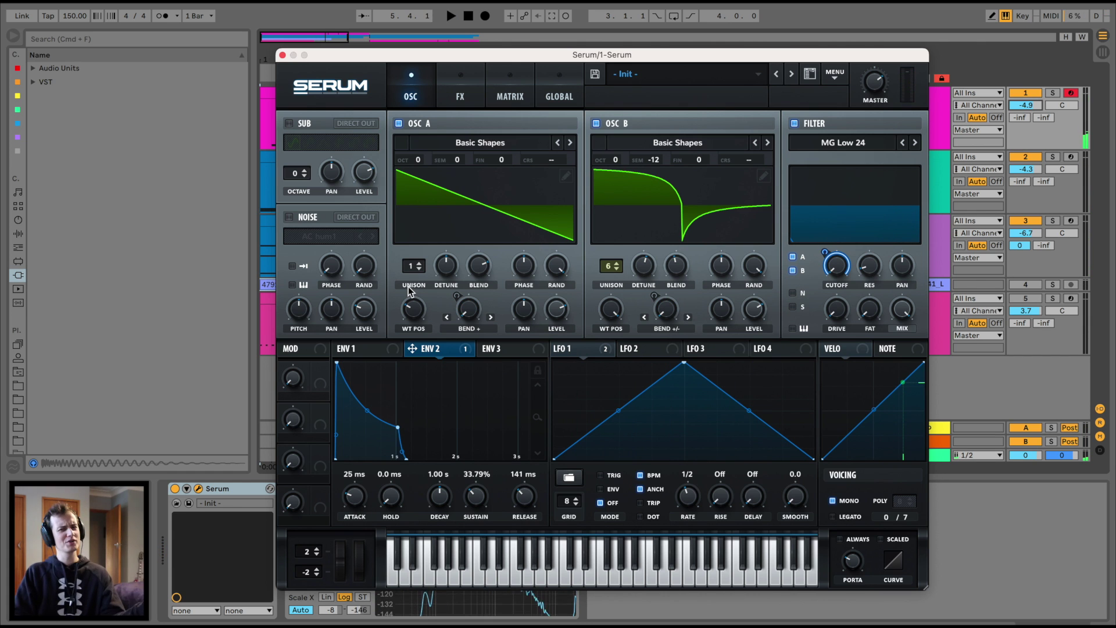
click(643, 348)
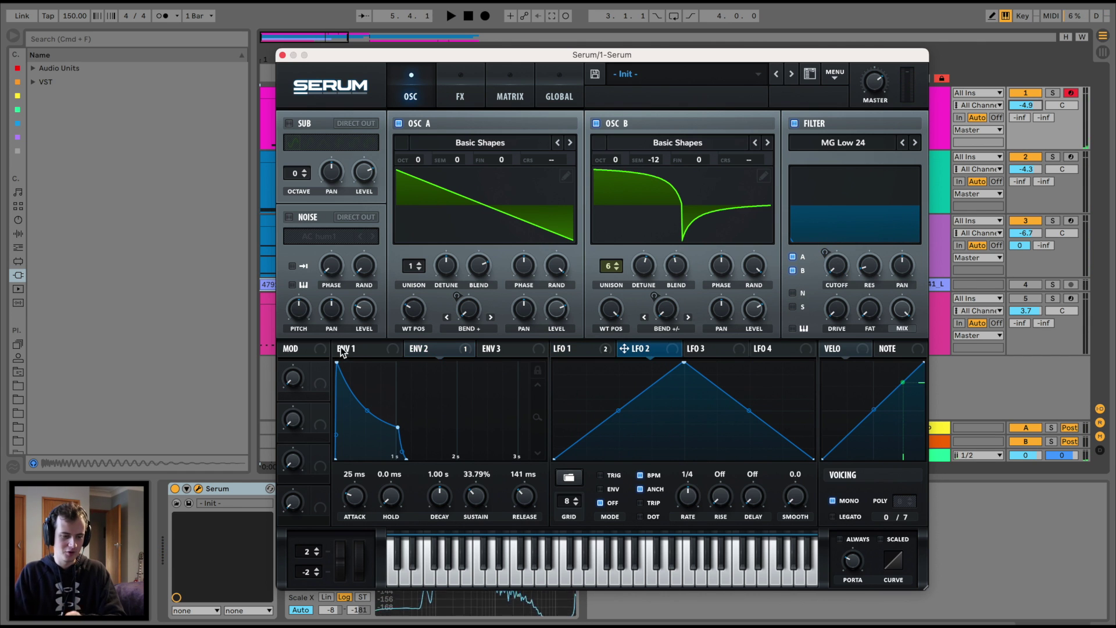
click(424, 348)
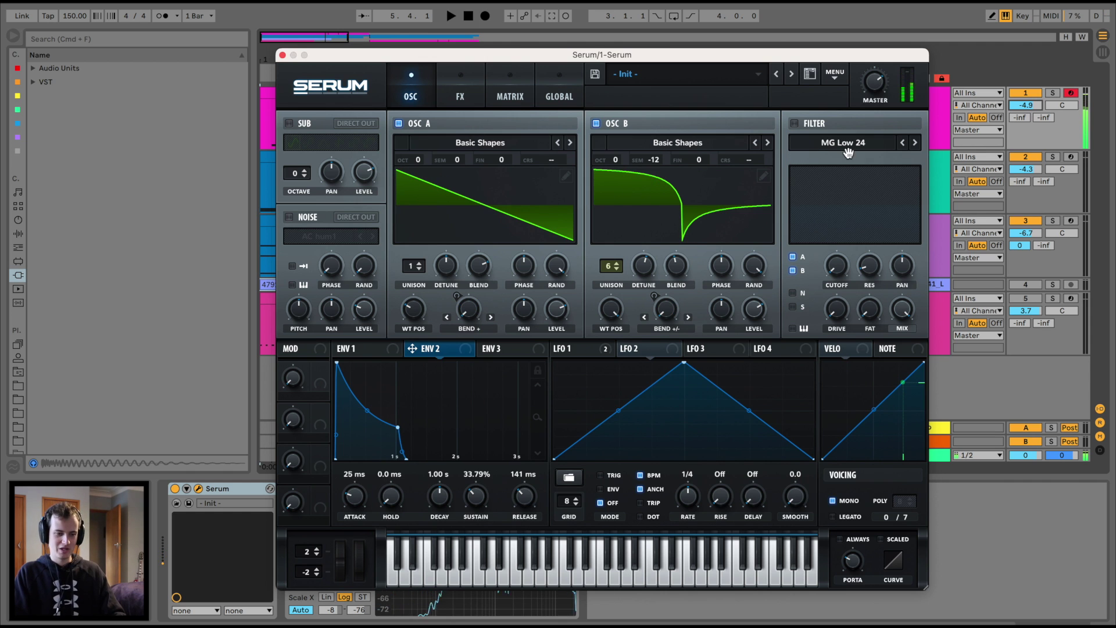
Step: Redraw LFO 3 into a stepped pattern starting from the top
click(697, 348)
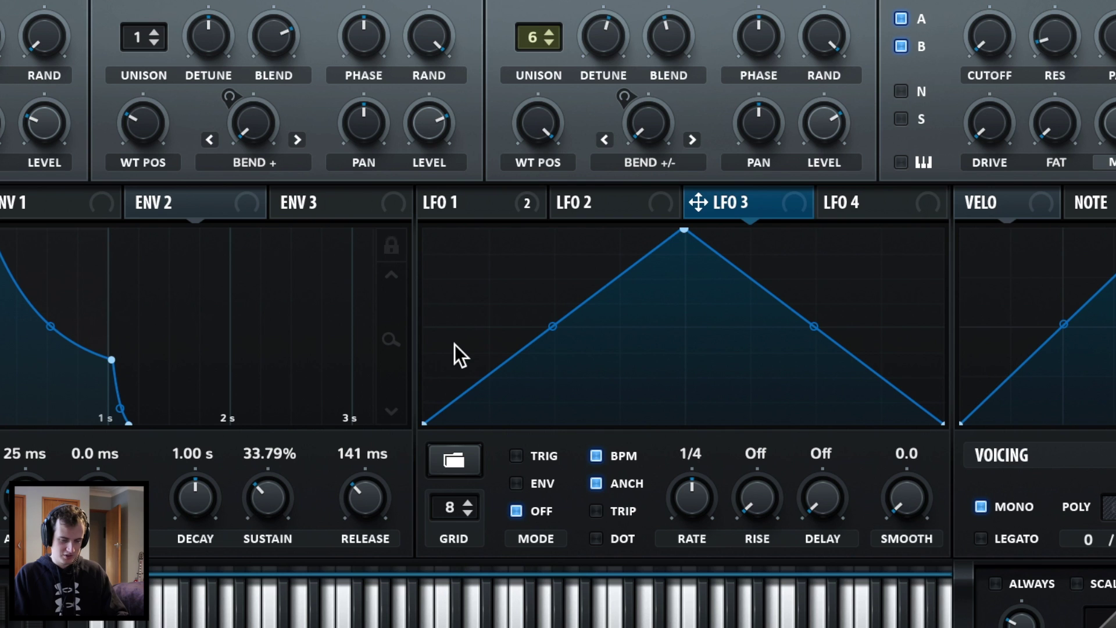
drag(559, 454, 568, 366)
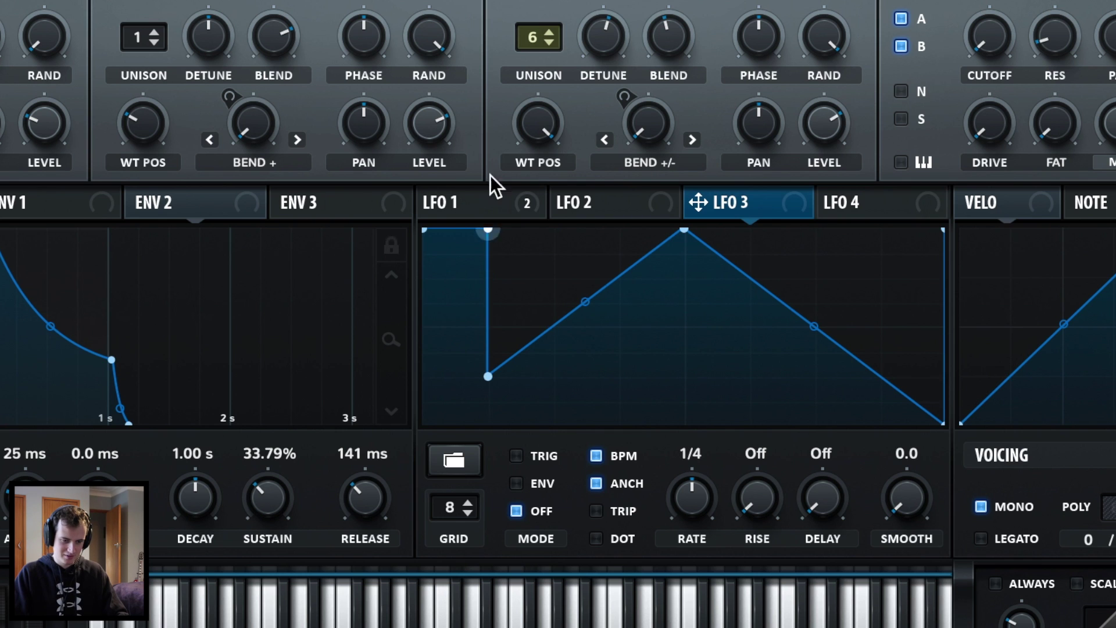
mouse_move(553, 327)
mouse_down()
mouse_move(619, 229)
mouse_move(685, 423)
mouse_up()
drag(750, 280, 750, 423)
double_click(815, 327)
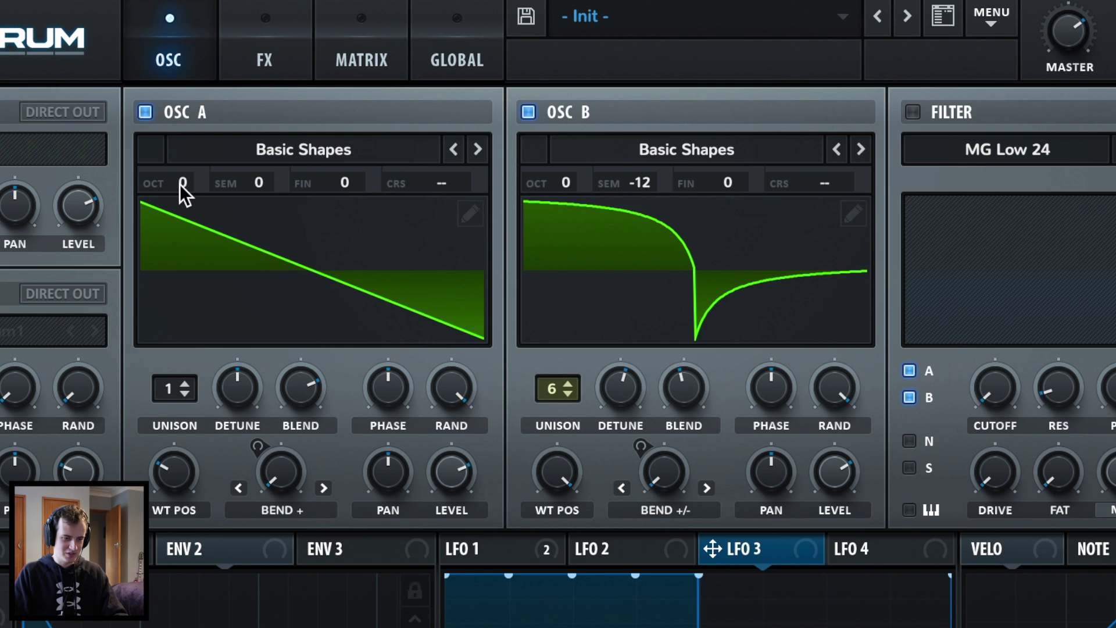
Step: Route LFO 3 to both oscillators' octave and set oscillator A's modulation depth
drag(414, 161, 415, 175)
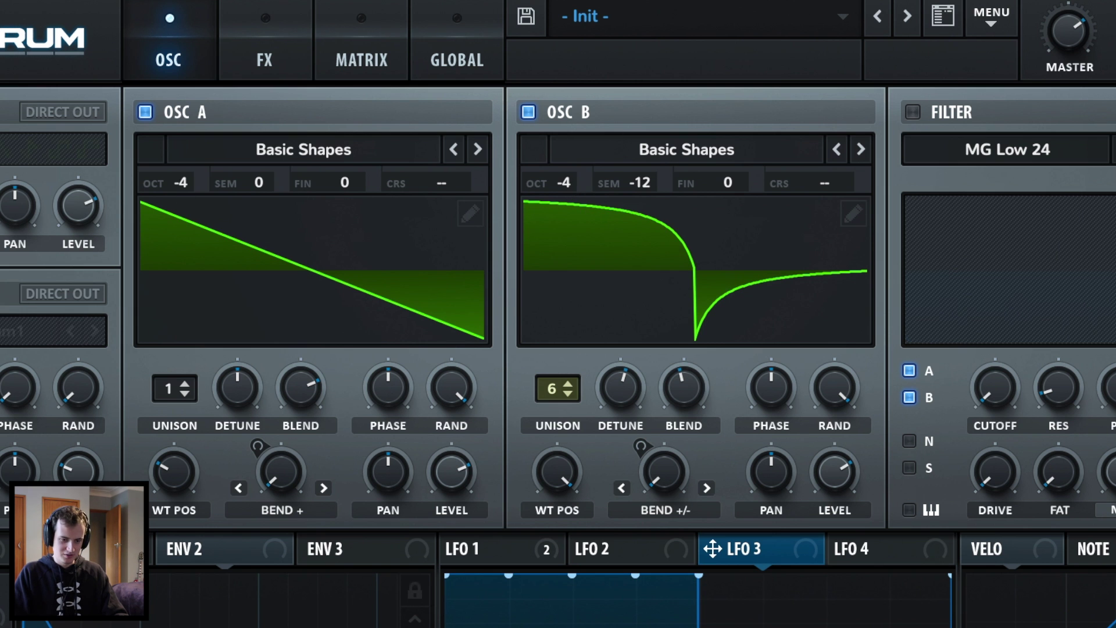
drag(557, 183, 581, 75)
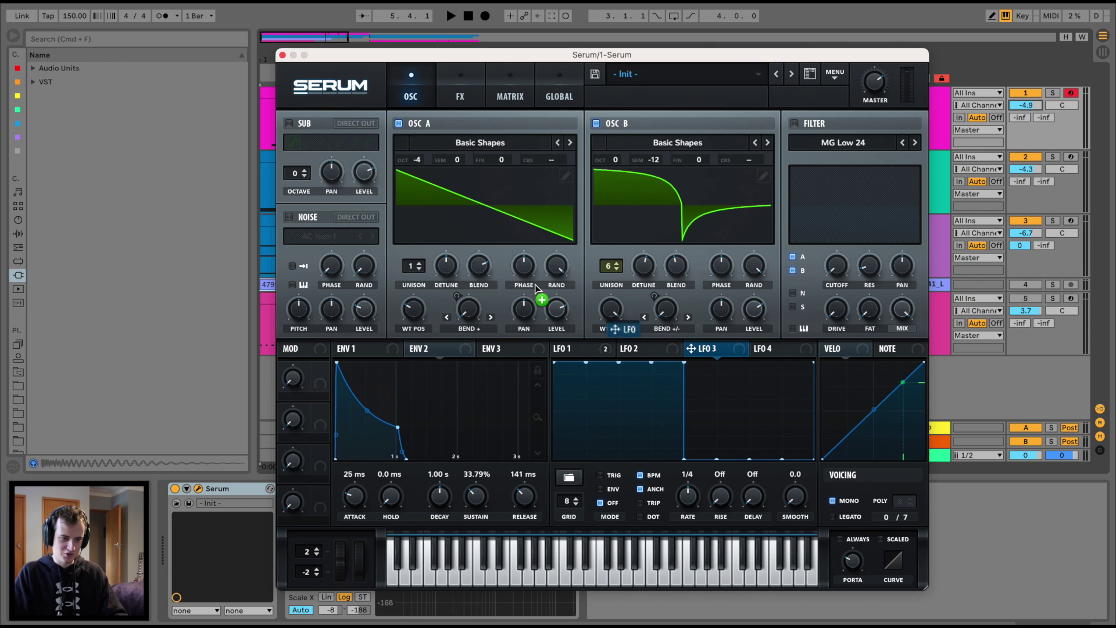
drag(478, 253, 423, 163)
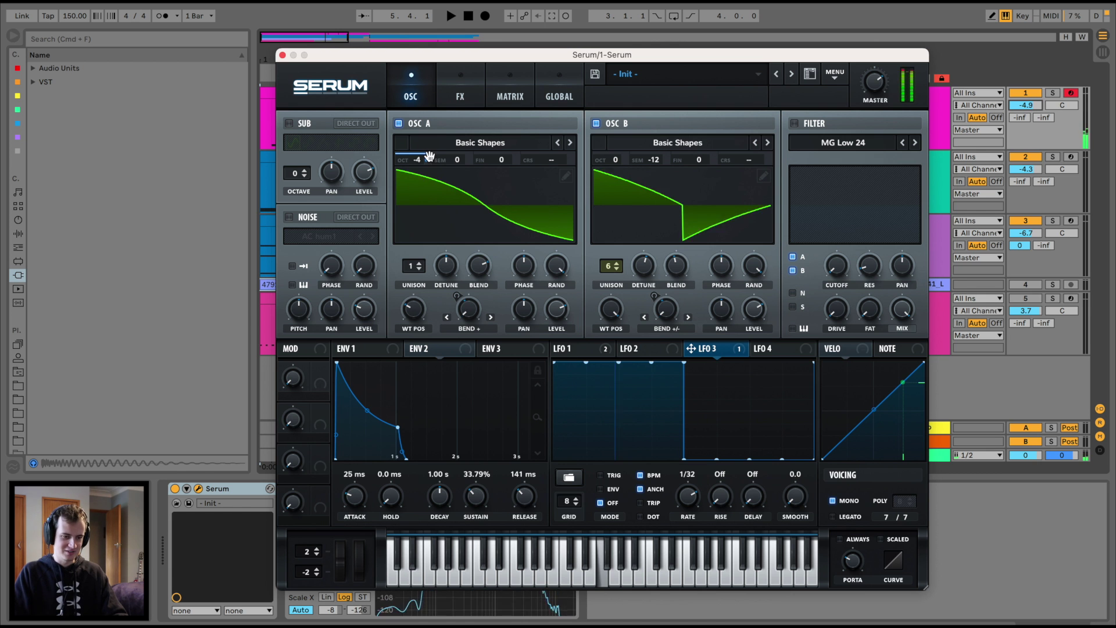
mouse_move(417, 160)
mouse_down()
mouse_move(425, 129)
mouse_move(438, 157)
mouse_up()
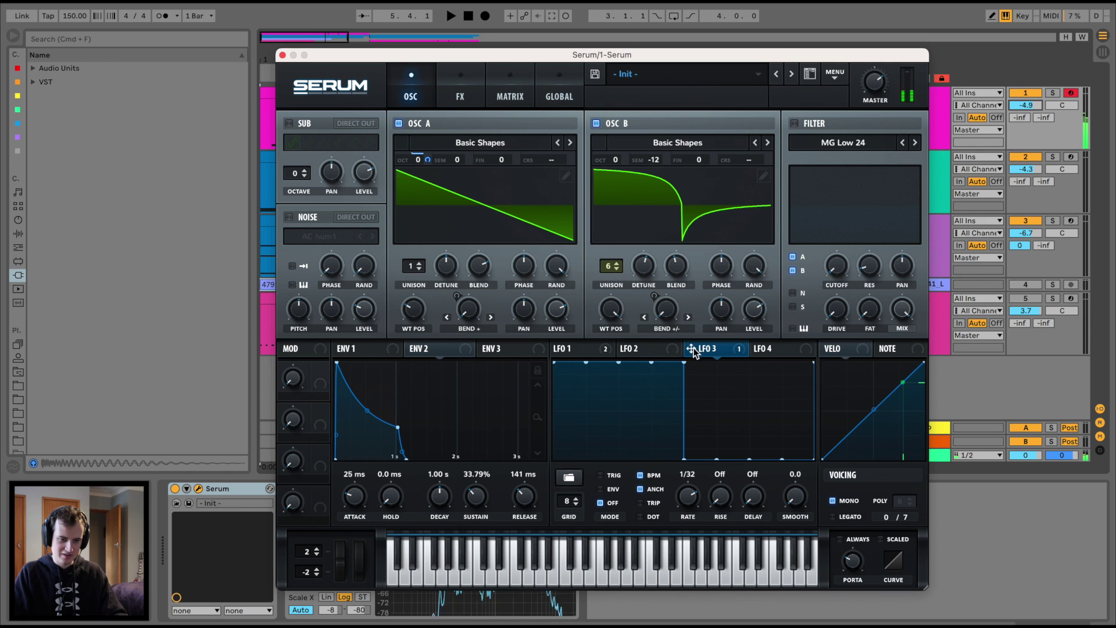
drag(694, 351, 616, 160)
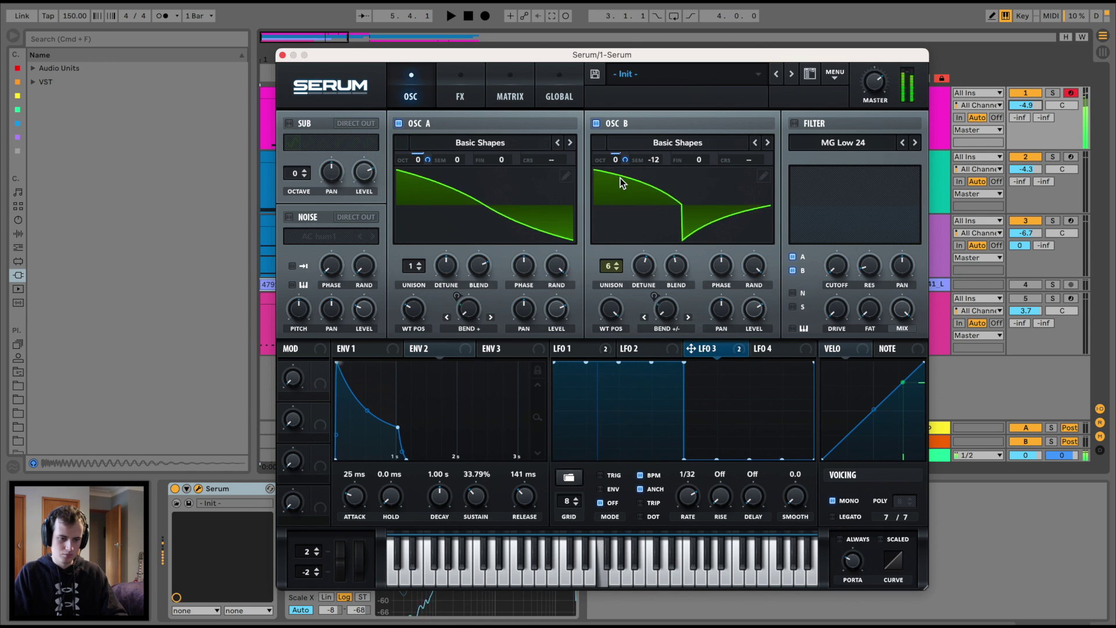
Step: Bypass and restore Reverb, Compressor and Delay, then set the EQ low band to about 463 Hz
click(460, 96)
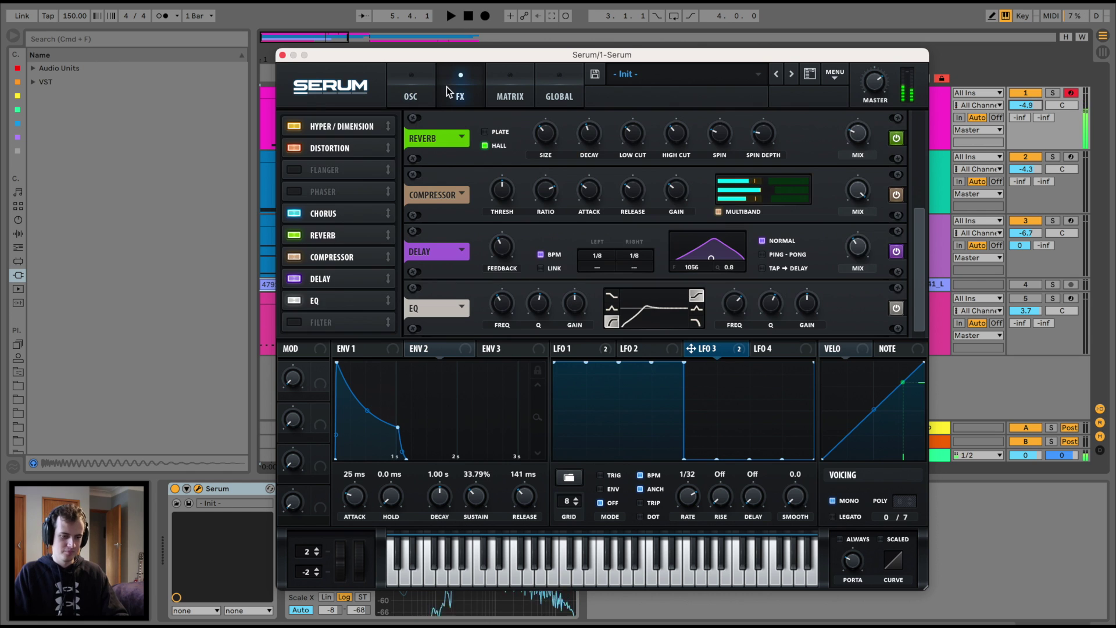
click(294, 259)
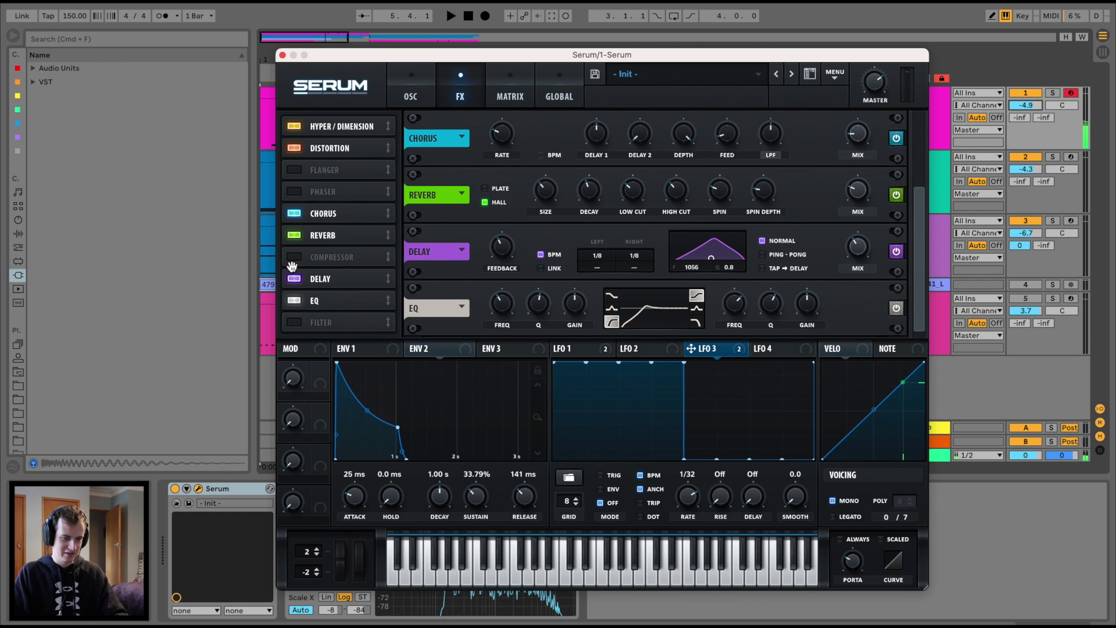
click(293, 280)
click(294, 236)
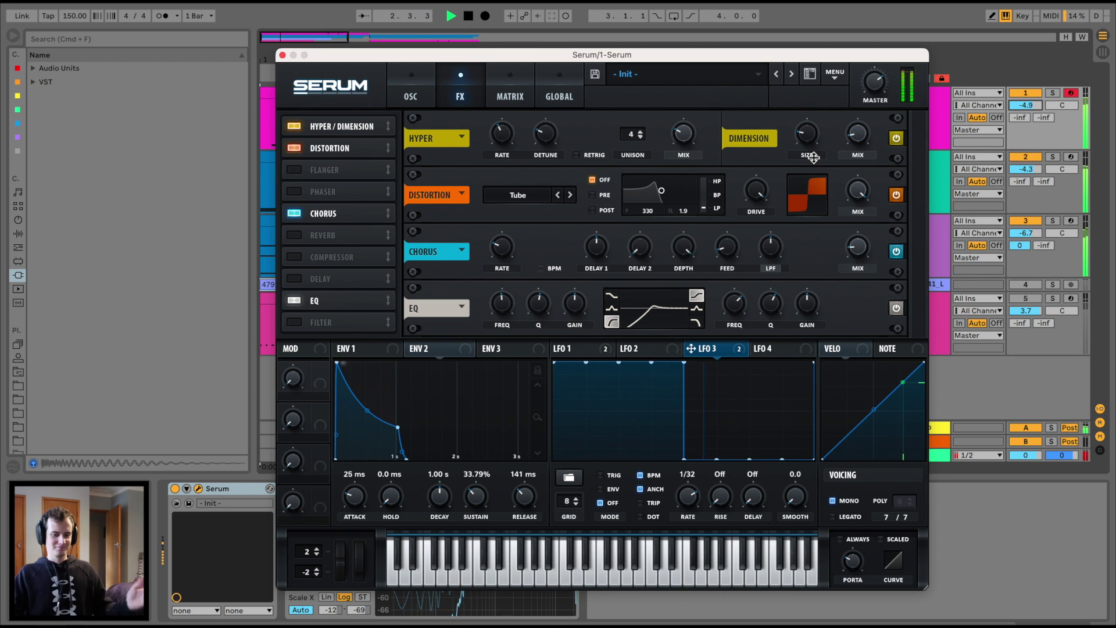
click(295, 237)
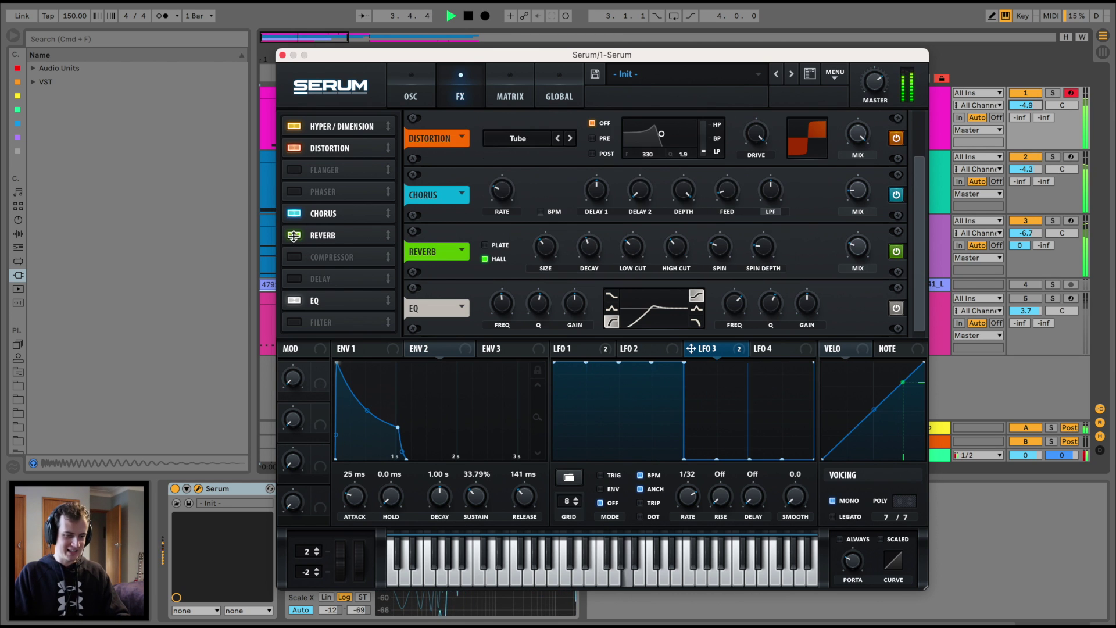
click(294, 255)
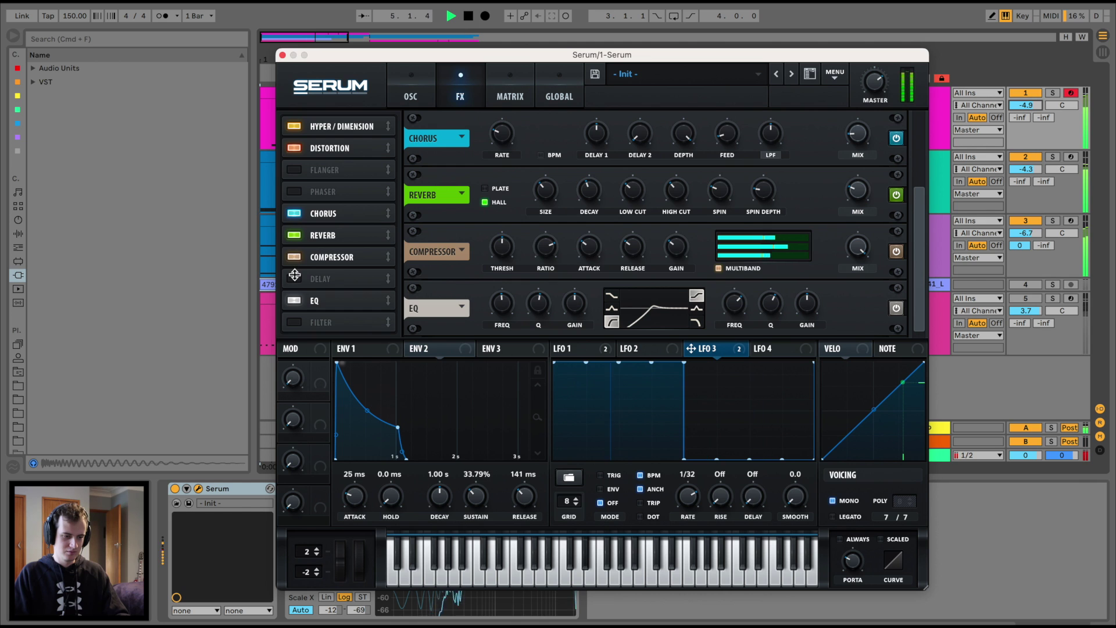
click(295, 276)
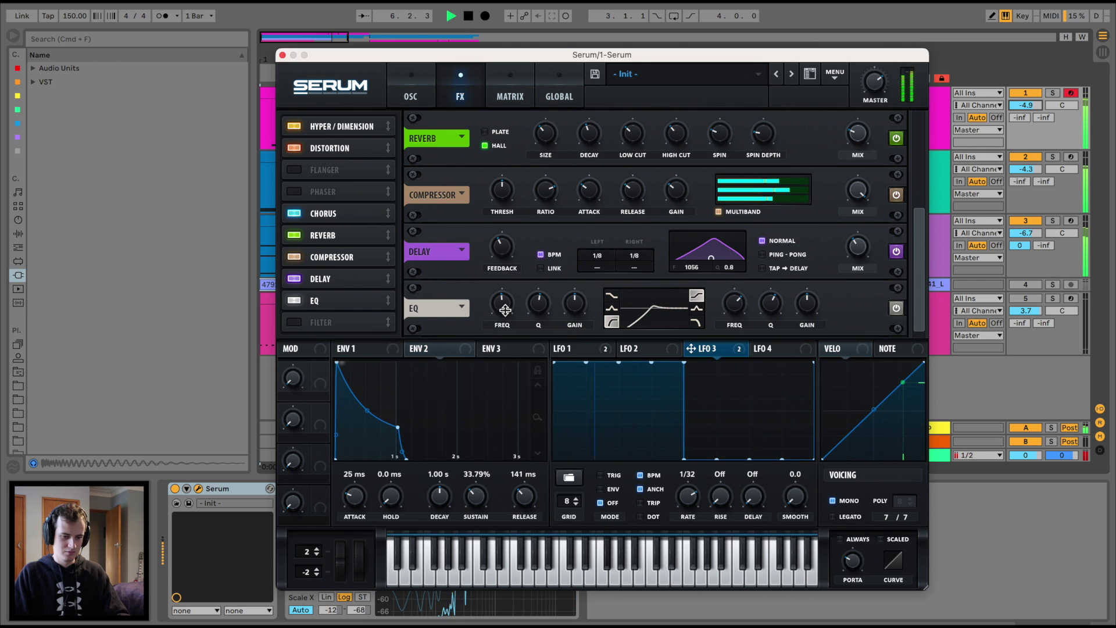
drag(505, 303, 503, 310)
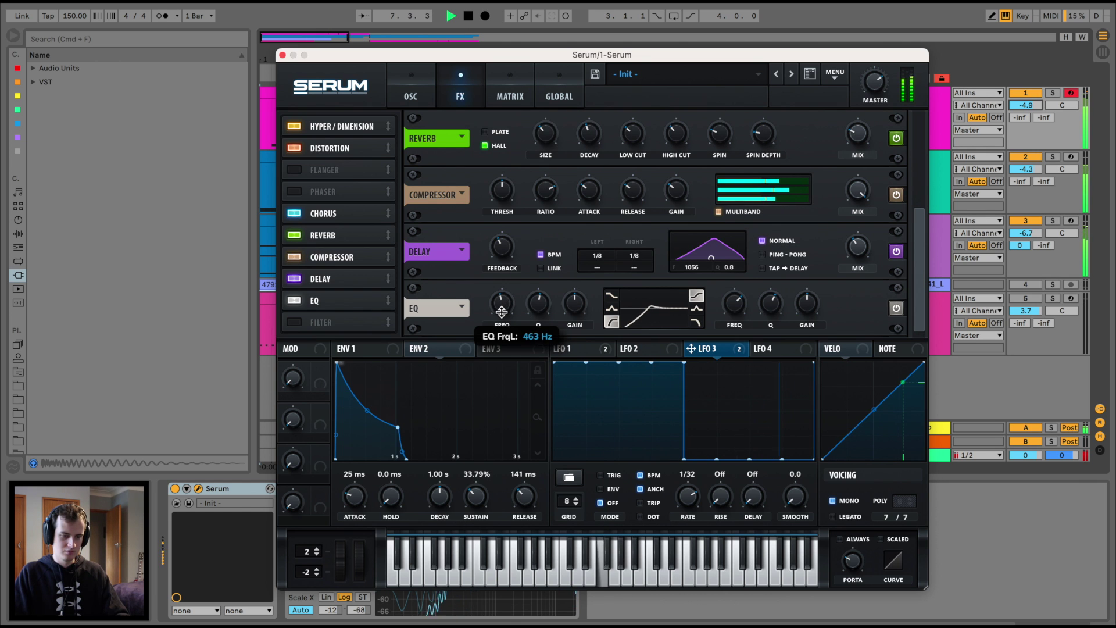
click(411, 96)
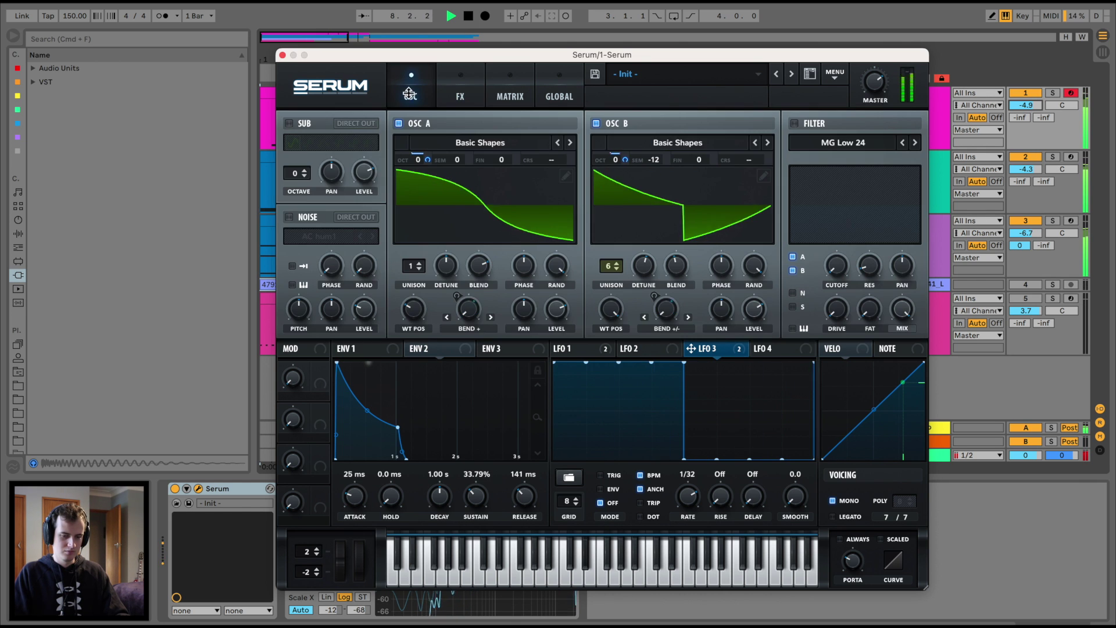
Step: Duplicate the lead Serum track into a second track in the arrangement
click(283, 53)
click(916, 96)
key(ctrl+d)
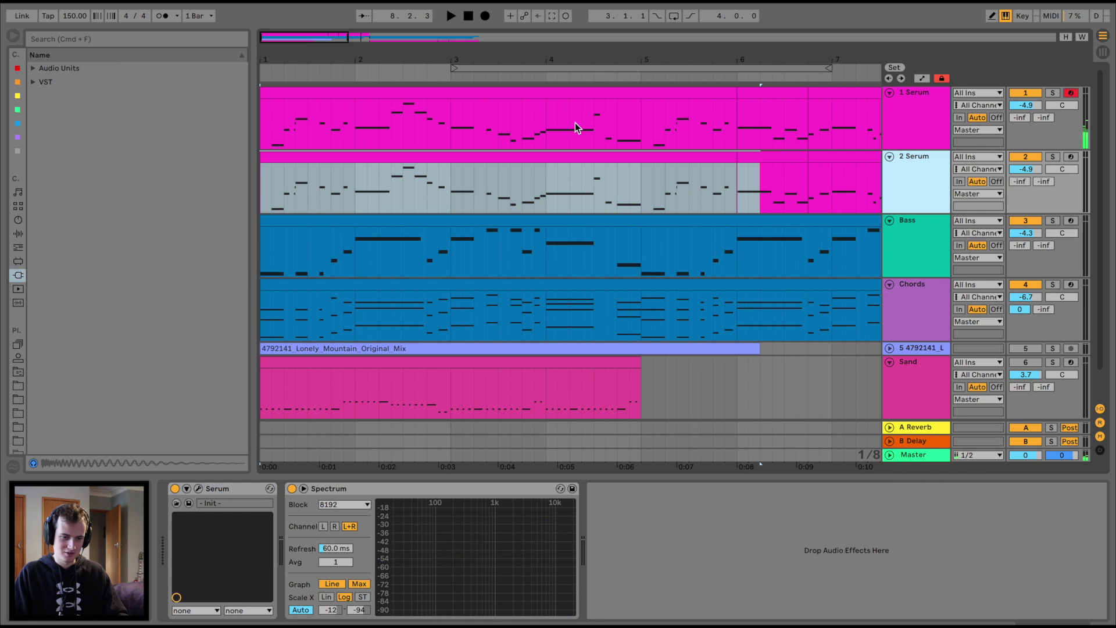
key(minus)
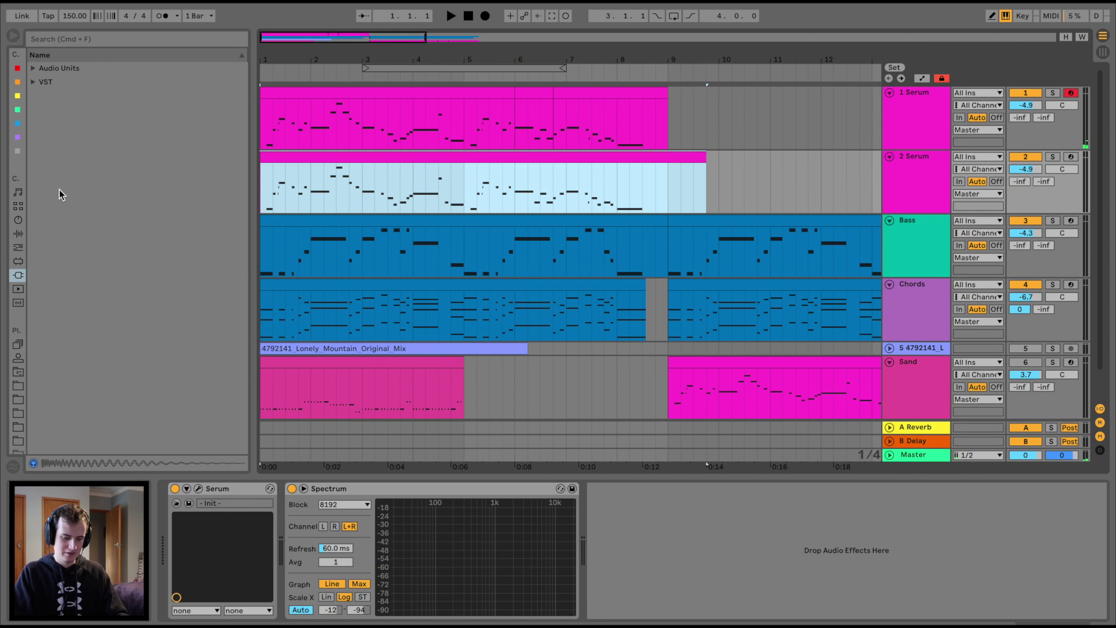
Step: Select bars 1–8 of the second track's clip, start playback and solo that track
double_click(284, 157)
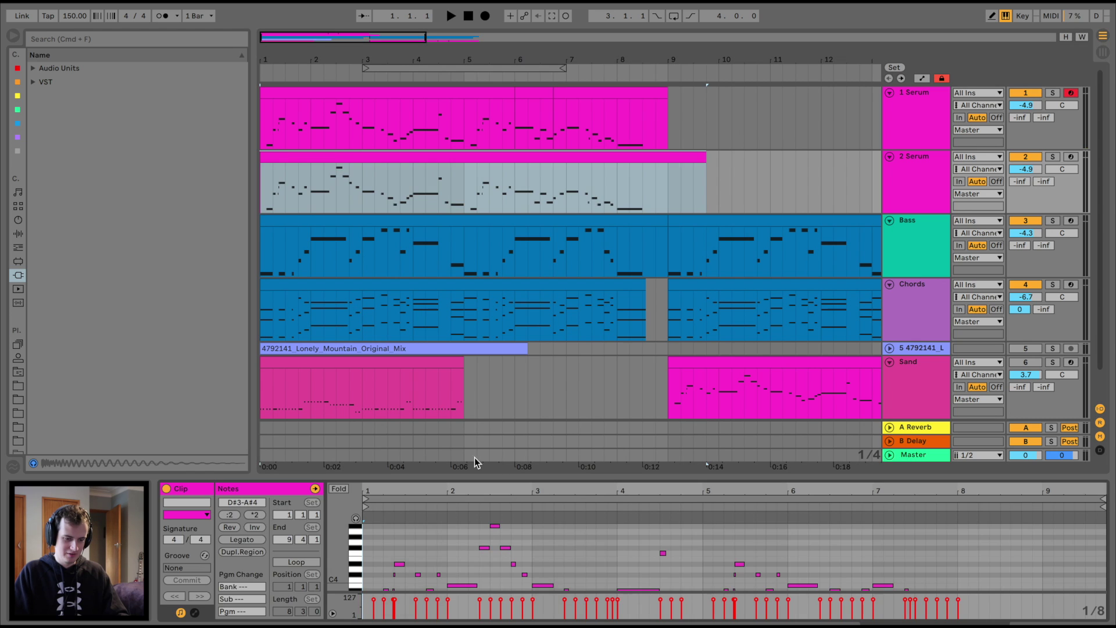
drag(270, 188, 641, 187)
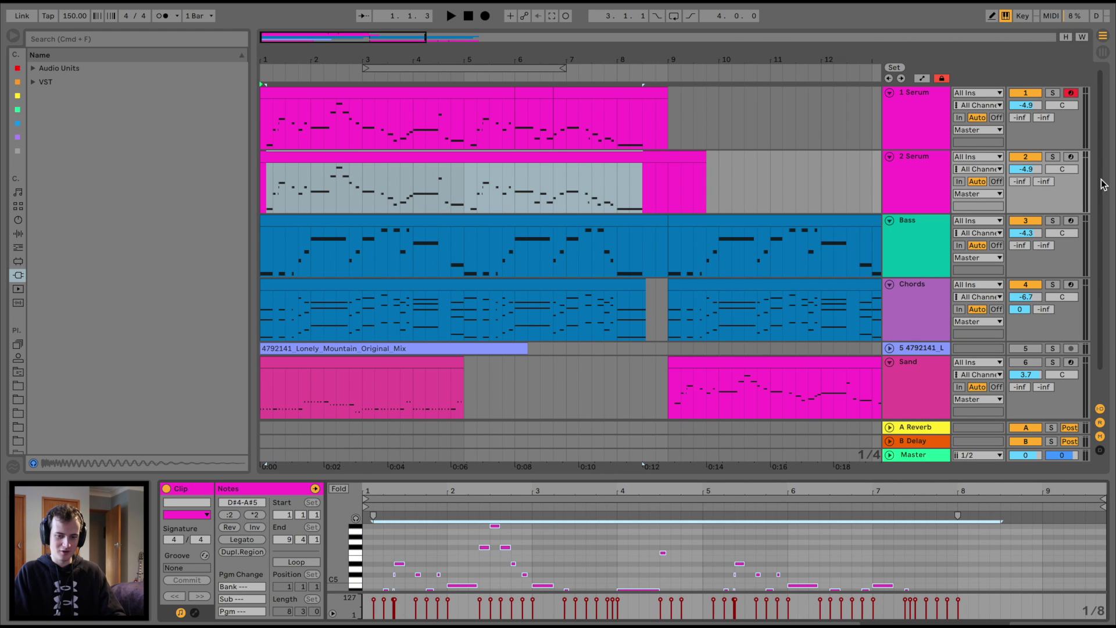
key(space)
click(1053, 156)
double_click(916, 175)
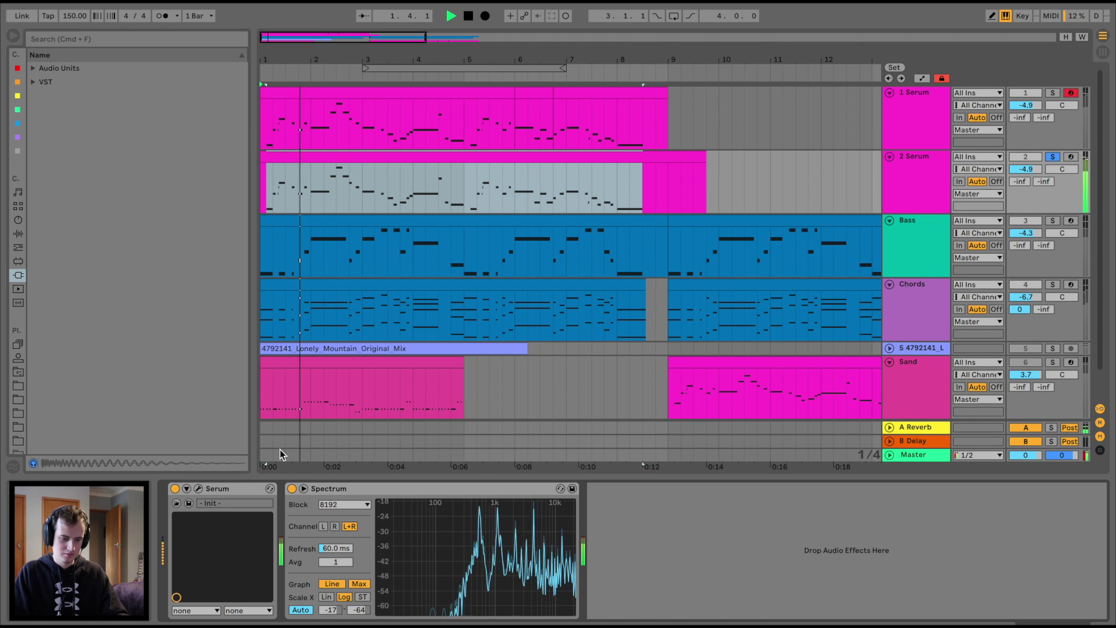
Step: Enable the Compressor effect in the second track's Serum FX page
key(ctrl+alt+p)
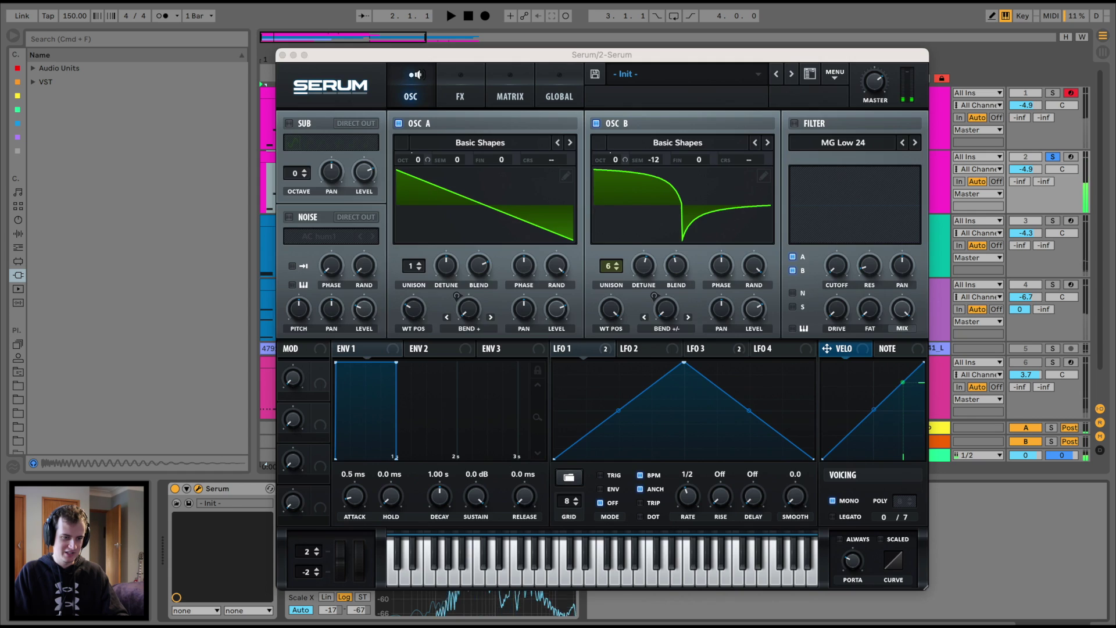
click(459, 97)
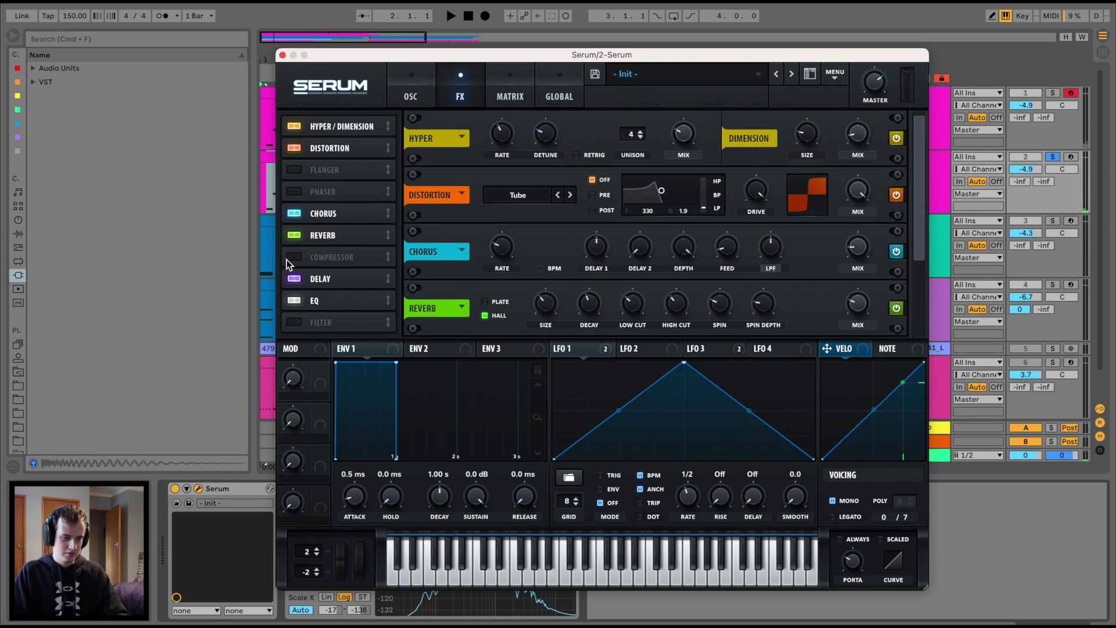
click(294, 257)
click(283, 55)
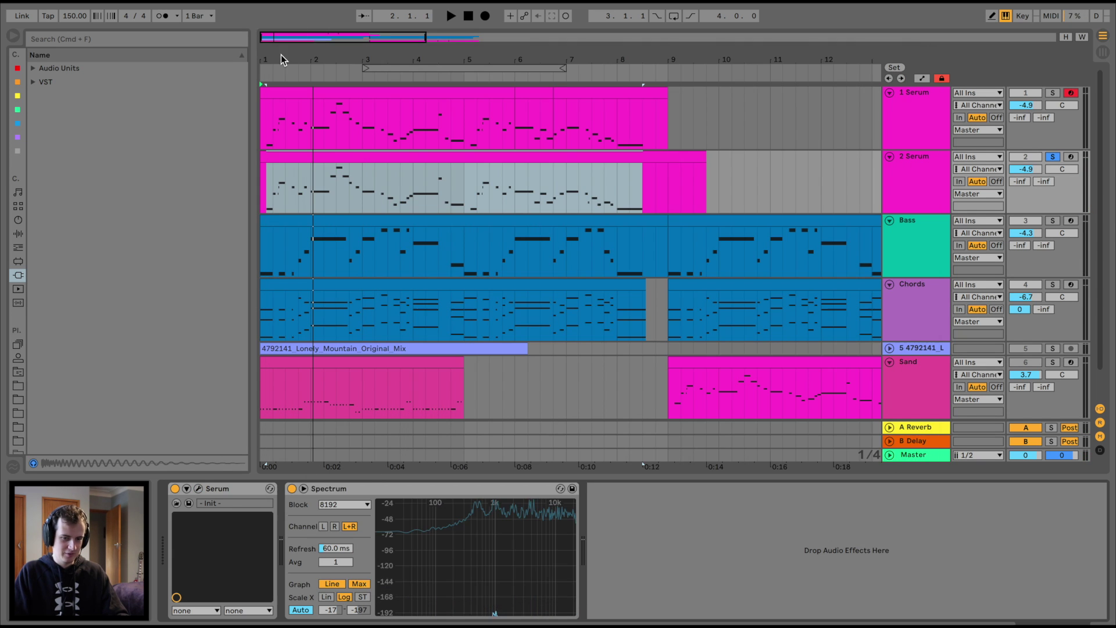
Step: Audition from the start, then reselect the lead track and stop playback
key(space)
click(917, 106)
key(space)
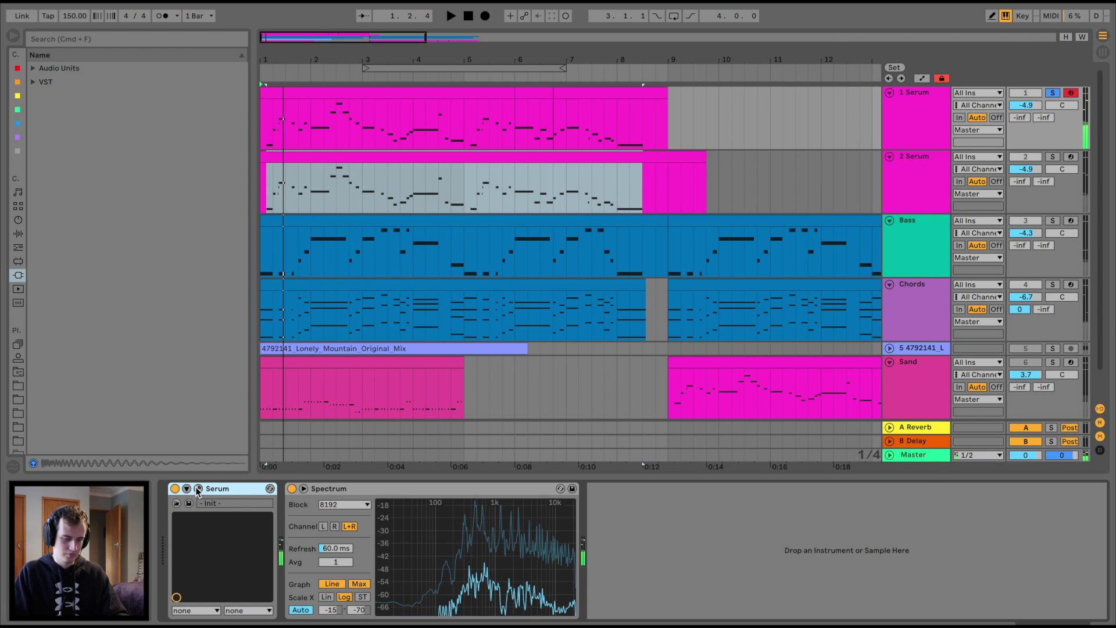
Step: Remove all modulators from oscillator A's and oscillator B's octave settings
click(188, 504)
right_click(418, 160)
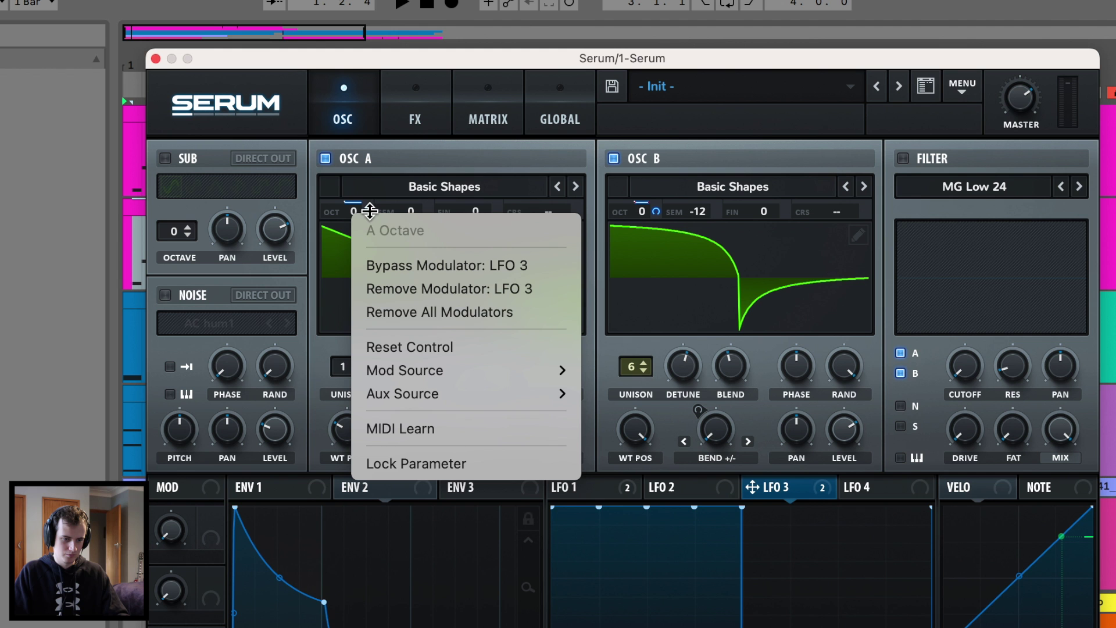
click(445, 312)
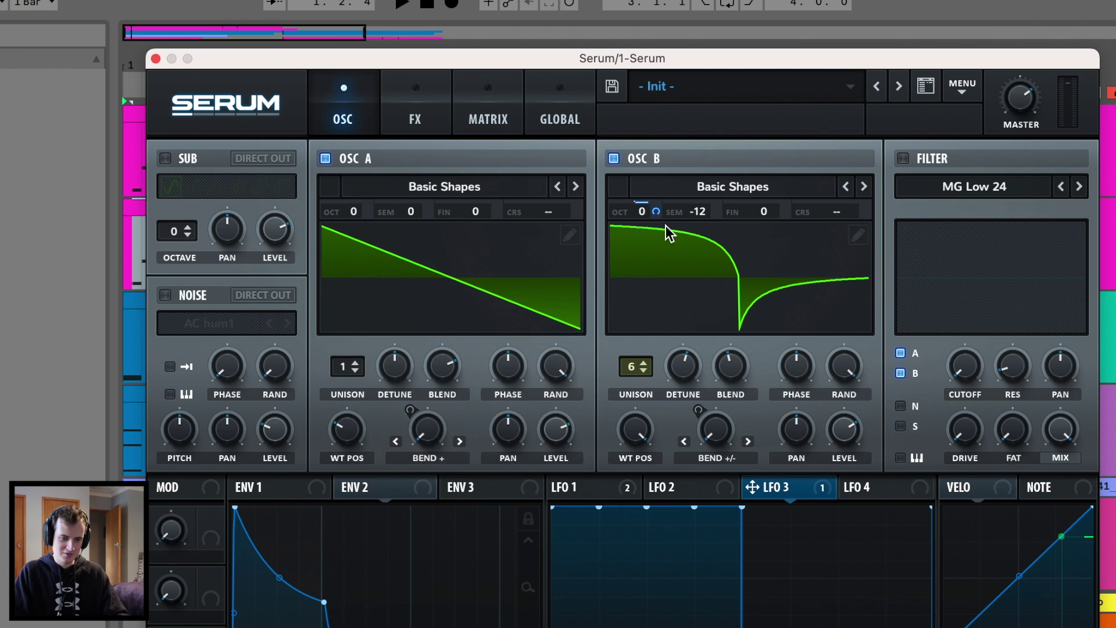
right_click(646, 214)
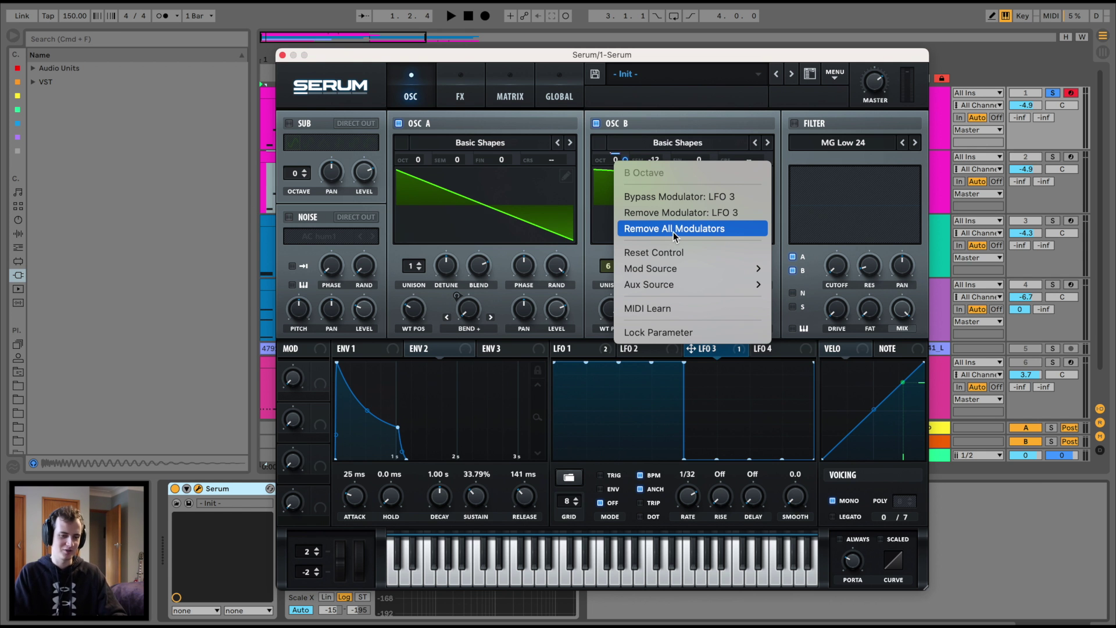
click(674, 228)
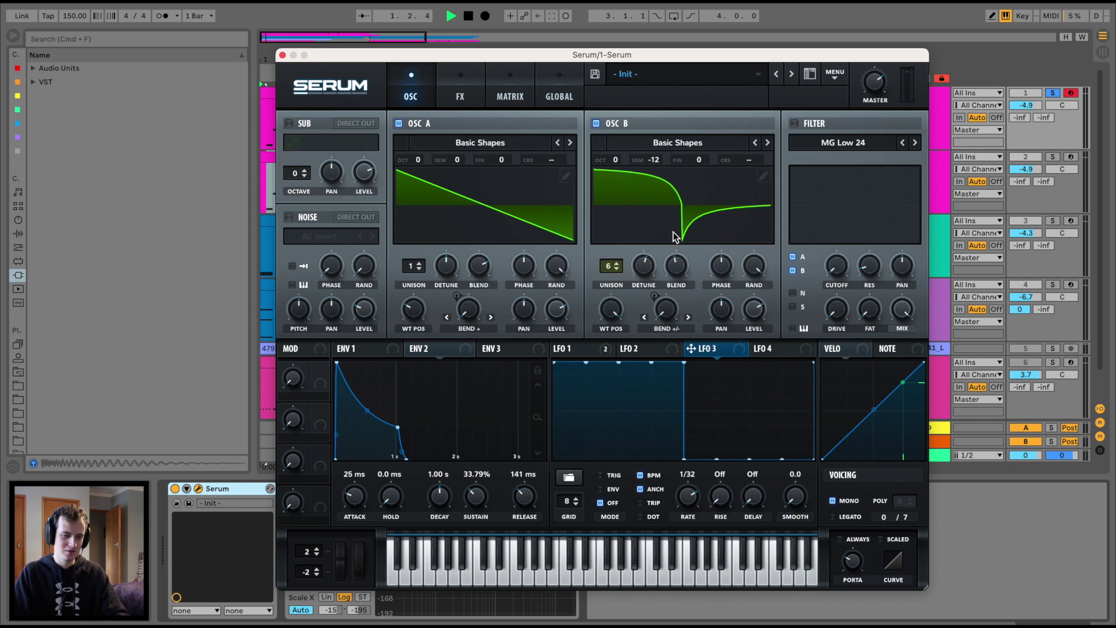
Step: Solo the second track and lower its volume to about -9.9 dB
super+click(1053, 158)
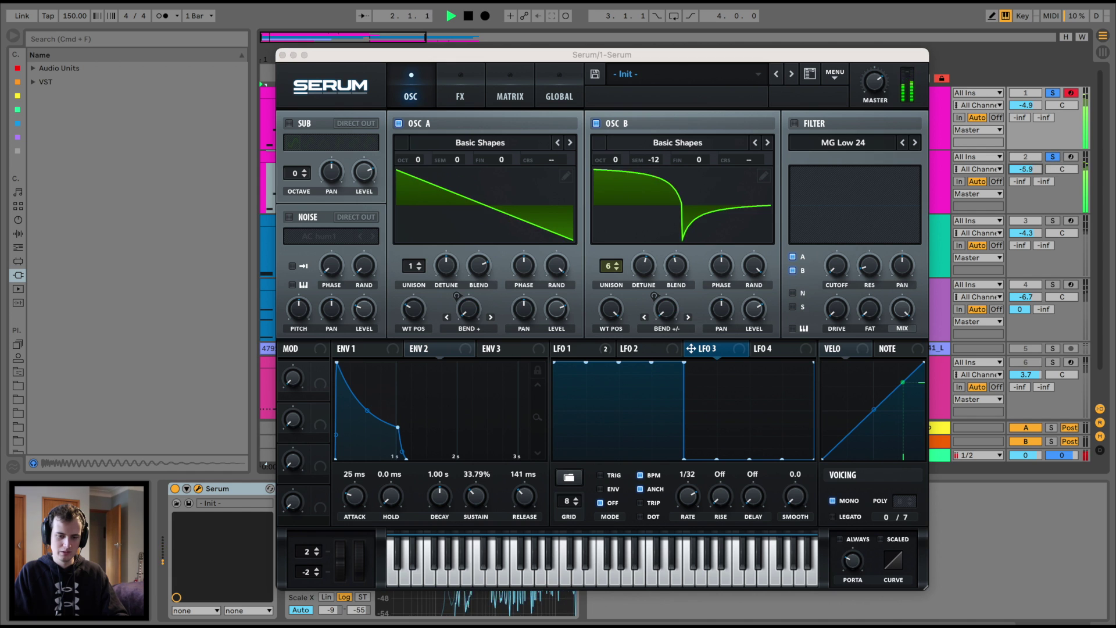
drag(1028, 169, 1041, 170)
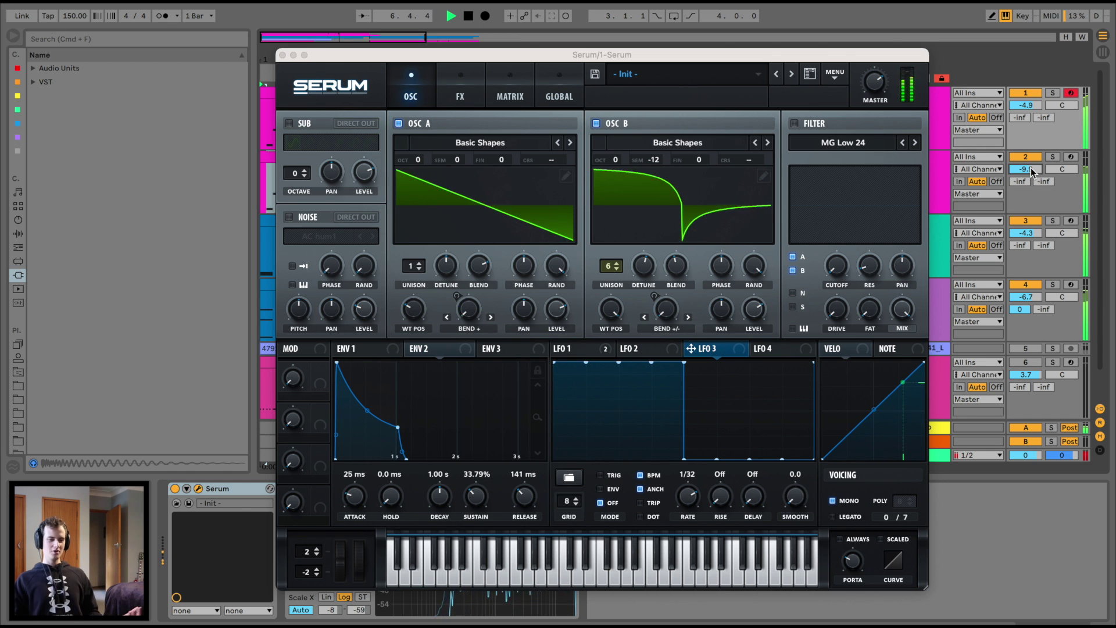
Step: Set the filter to Misc > Reverb, cutoff around 4553 Hz, and solo the lead track
click(846, 142)
mouse_move(829, 209)
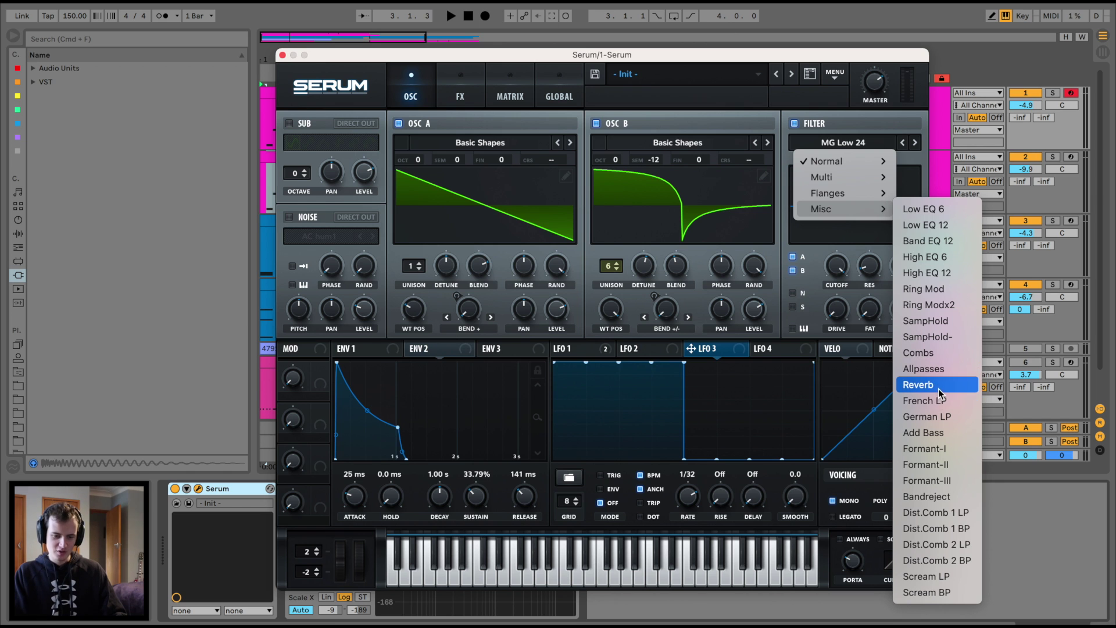
click(921, 385)
drag(836, 269, 837, 324)
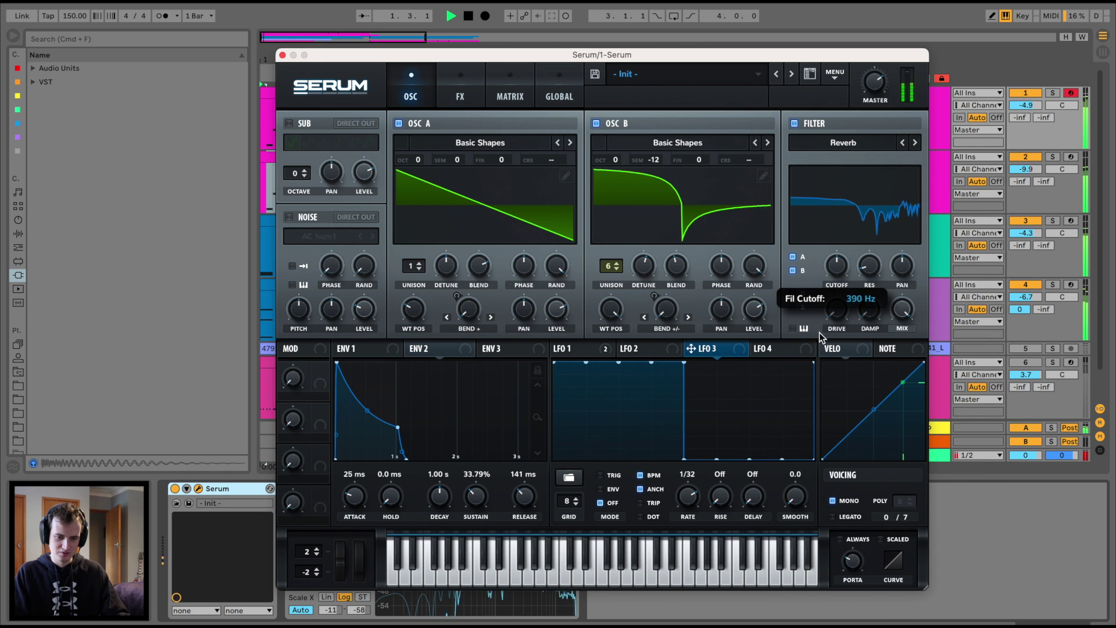
click(1055, 93)
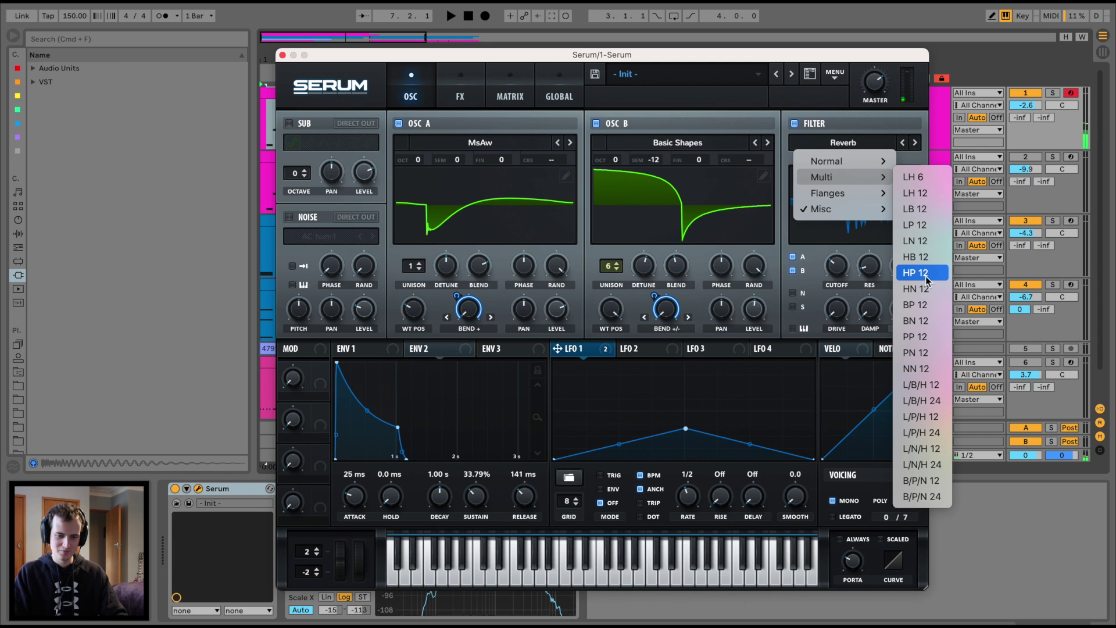
Step: Use the HN 12 notch filter with LFO 1 on cutoff and raise OSC A unison to 15
click(923, 291)
drag(875, 305, 875, 279)
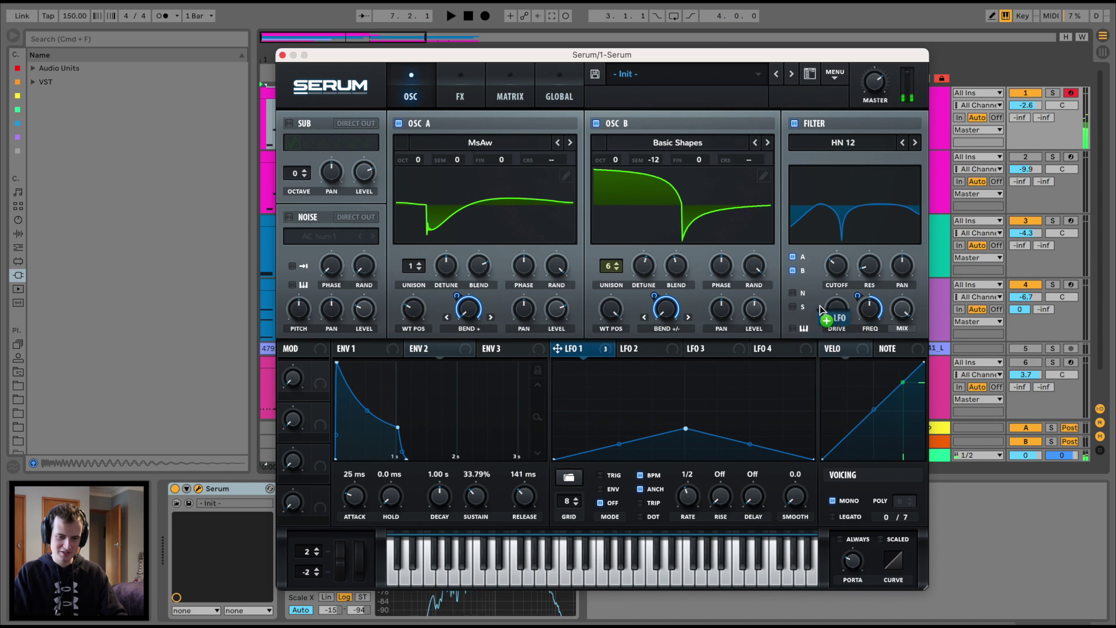
drag(827, 306, 835, 267)
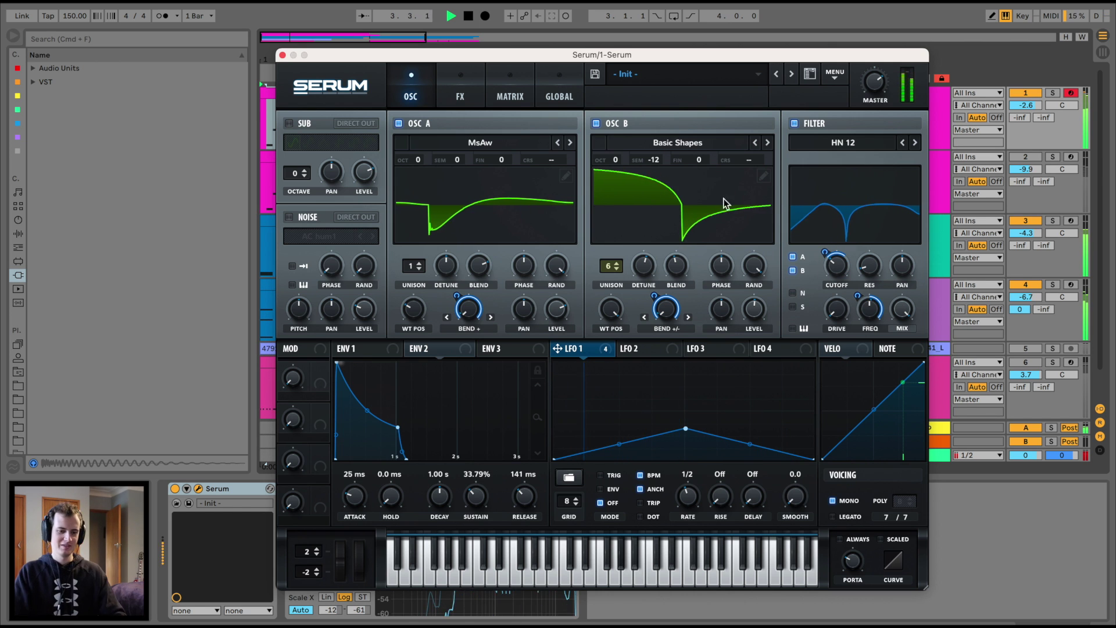
drag(411, 269, 412, 244)
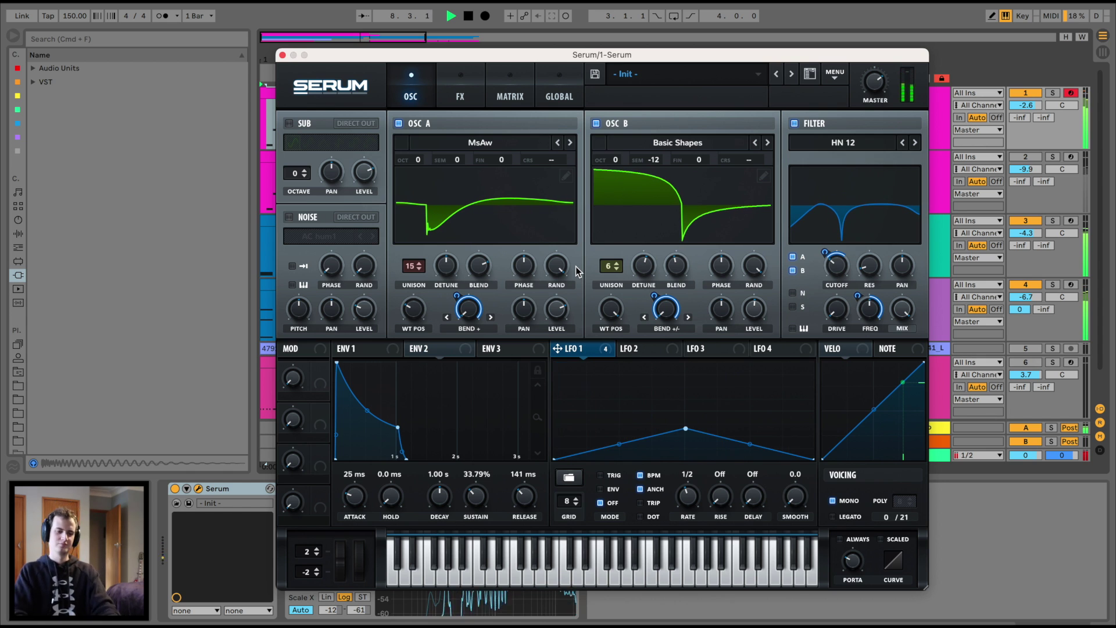
key(space)
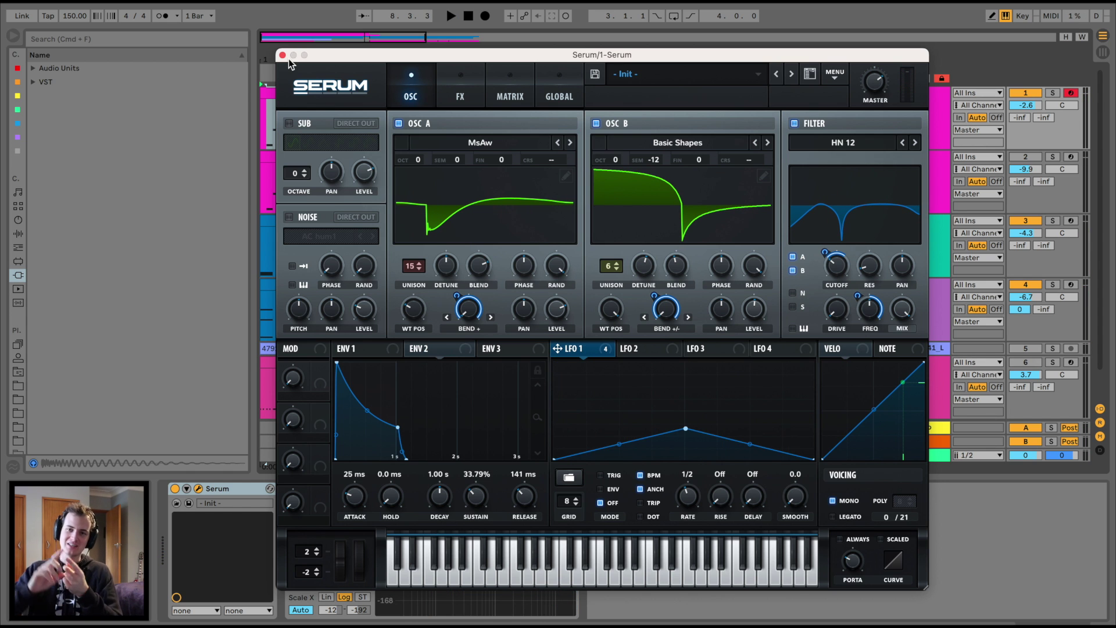